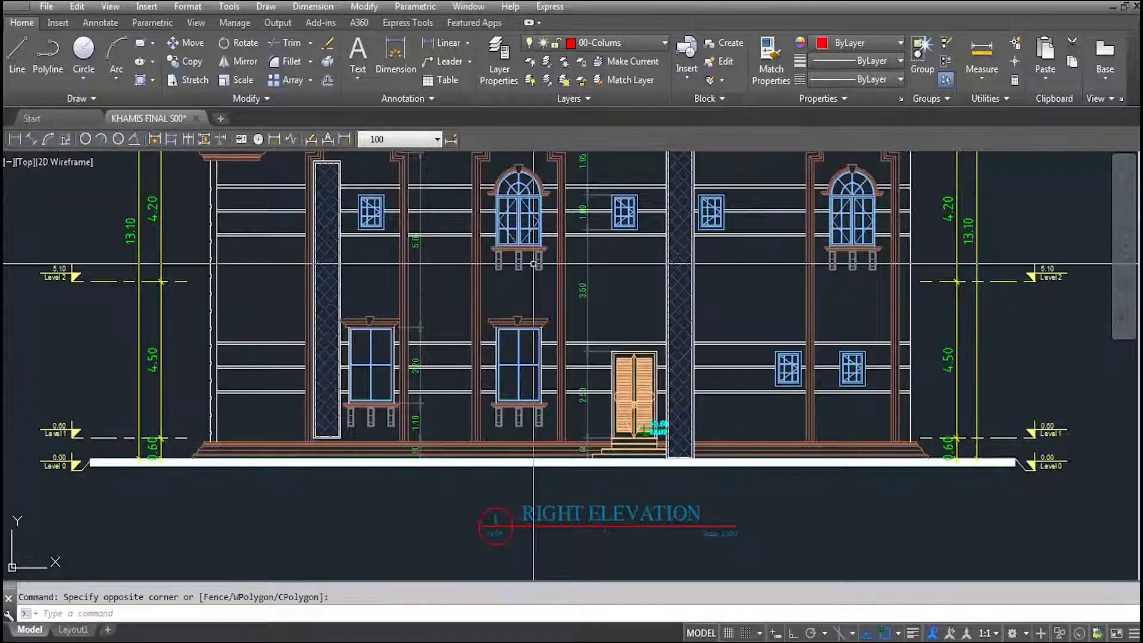
Leave the Revit 3D villa view for the AutoCAD facade elevation drawing.
scroll(509, 324, up, 3)
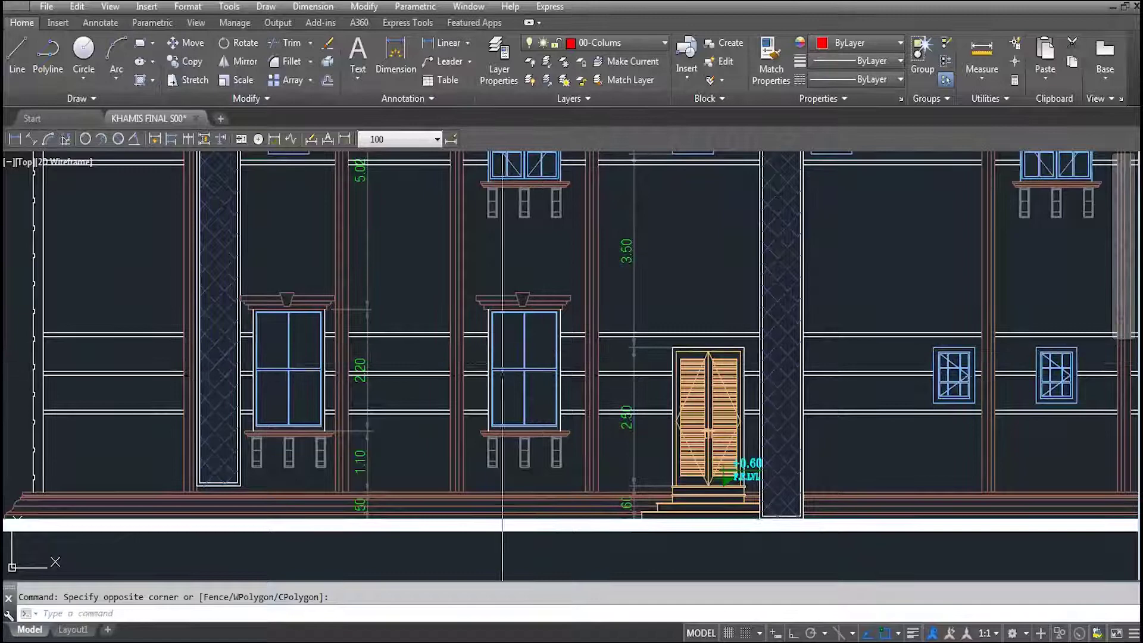
Find W1B in the AutoCAD window schedule: 1.80 wide, 3.00 high, 0.30 sill.
scroll(491, 524, down, 5)
scroll(428, 536, down, 3)
scroll(410, 384, up, 2)
scroll(267, 255, up, 3)
scroll(256, 256, up, 1)
scroll(683, 263, up, 4)
scroll(331, 254, down, 1)
scroll(268, 349, up, 2)
scroll(314, 400, down, 4)
scroll(314, 400, up, 2)
scroll(310, 410, up, 1)
scroll(328, 435, up, 3)
scroll(328, 436, down, 2)
scroll(327, 447, down, 2)
scroll(325, 464, down, 2)
scroll(323, 479, up, 4)
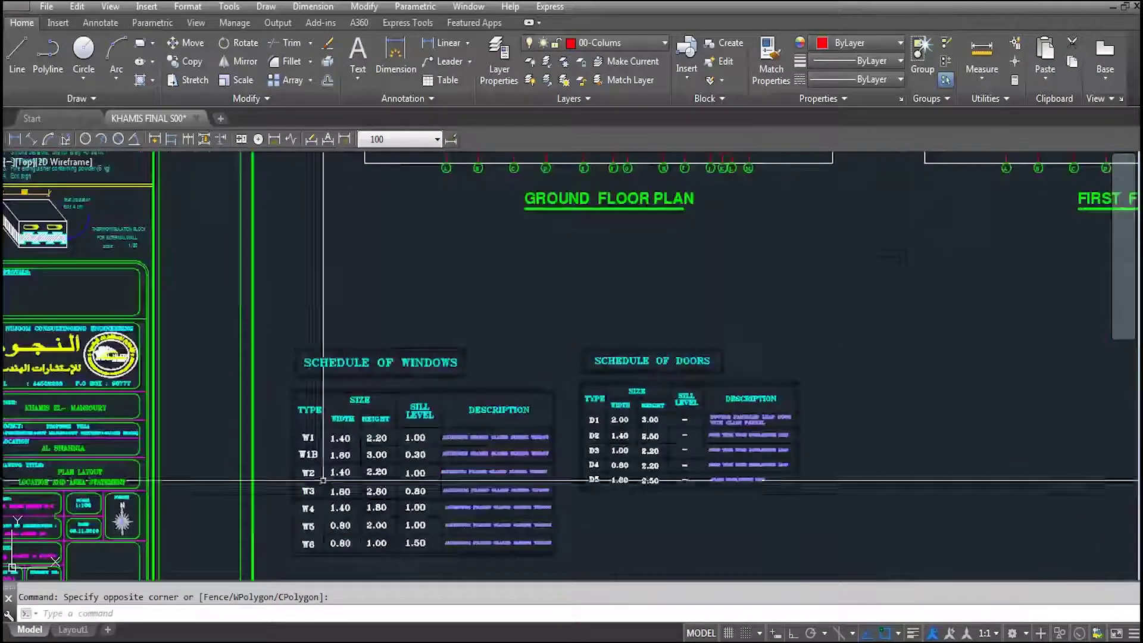
scroll(322, 479, up, 3)
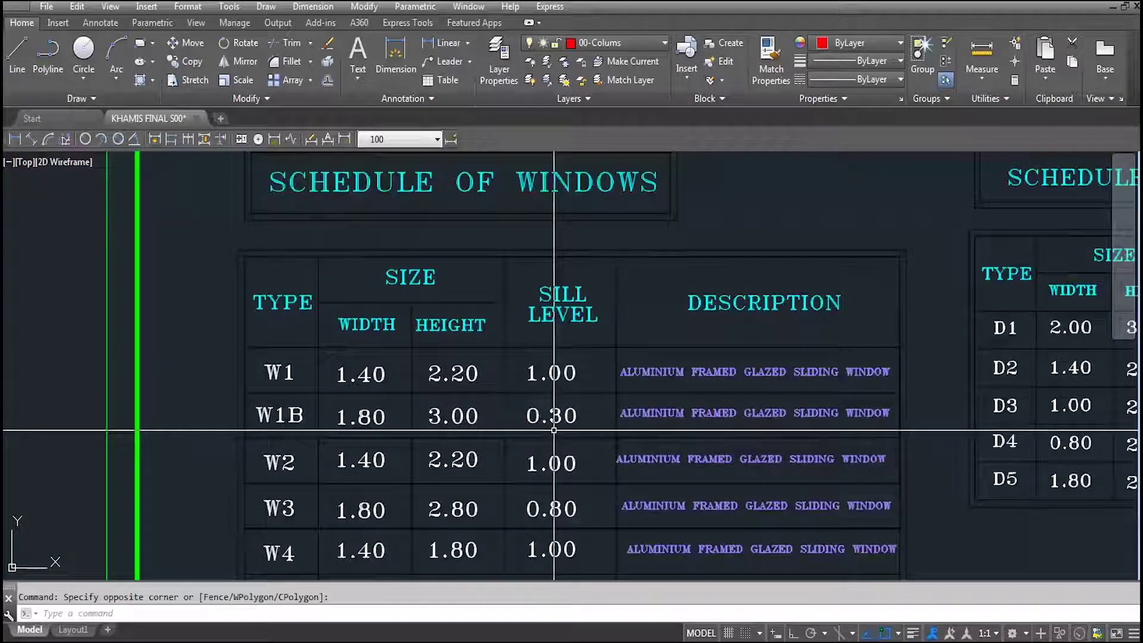
middle_drag(706, 449, 548, 410)
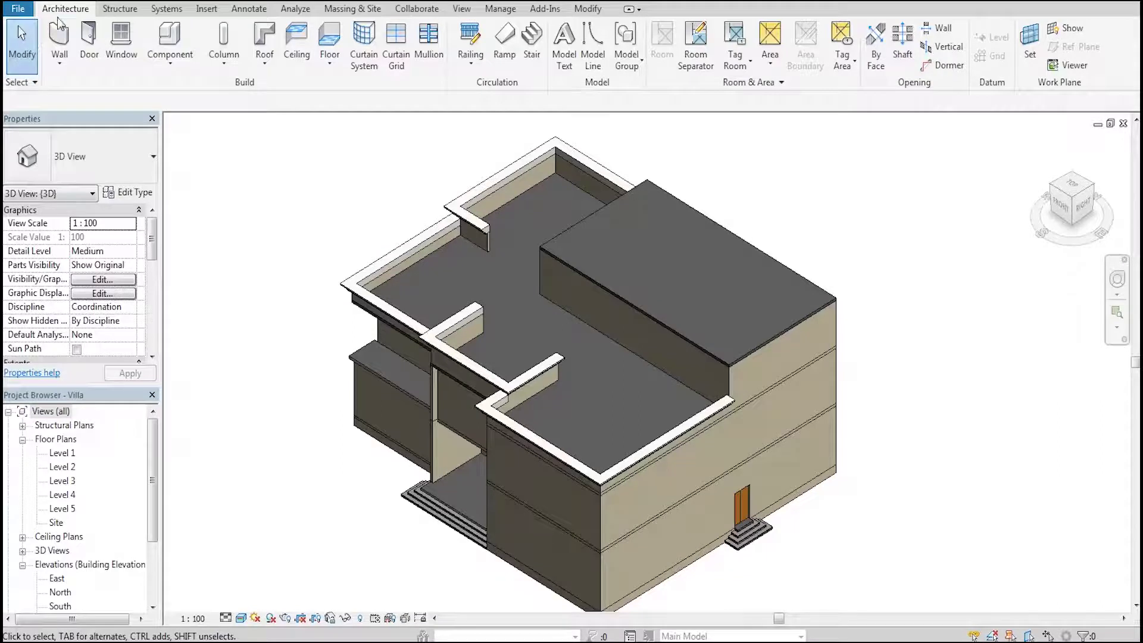
Start a new wall with the Curtain Wall type selected.
click(65, 37)
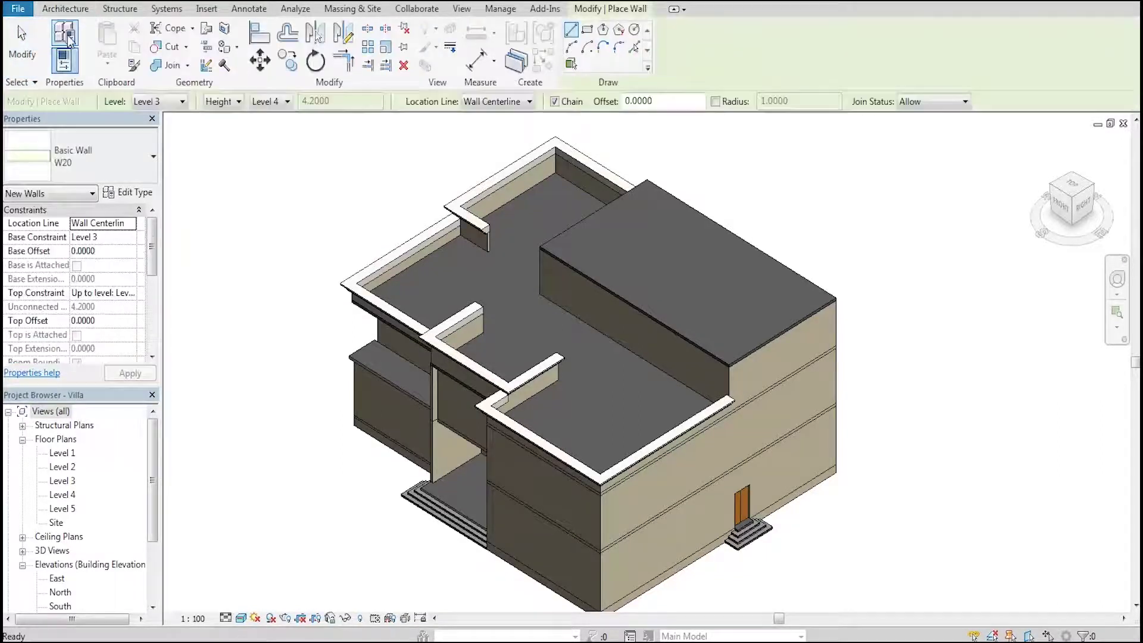
click(106, 167)
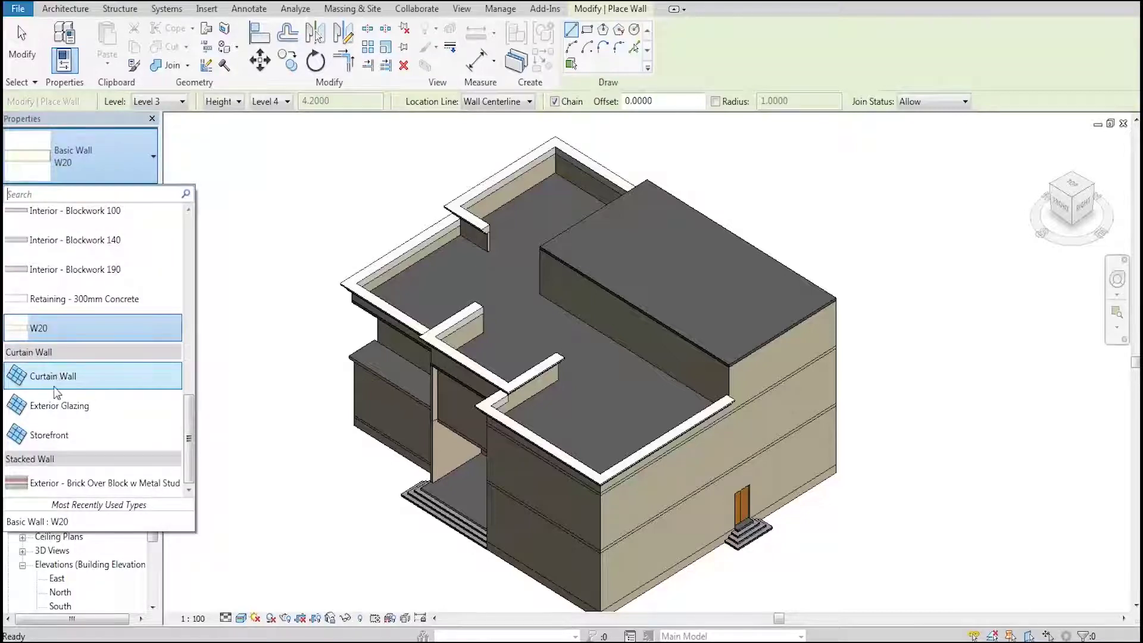
click(36, 388)
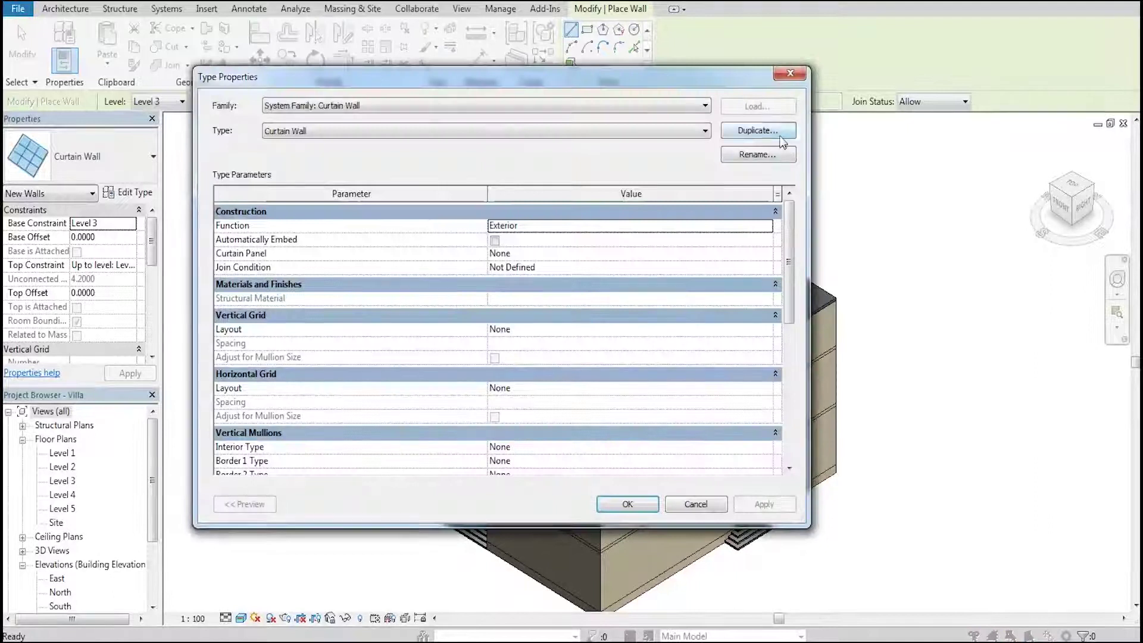
Duplicate the Curtain Wall type and rename the copy from Wb1 to W1B.
click(781, 136)
text(Wb1)
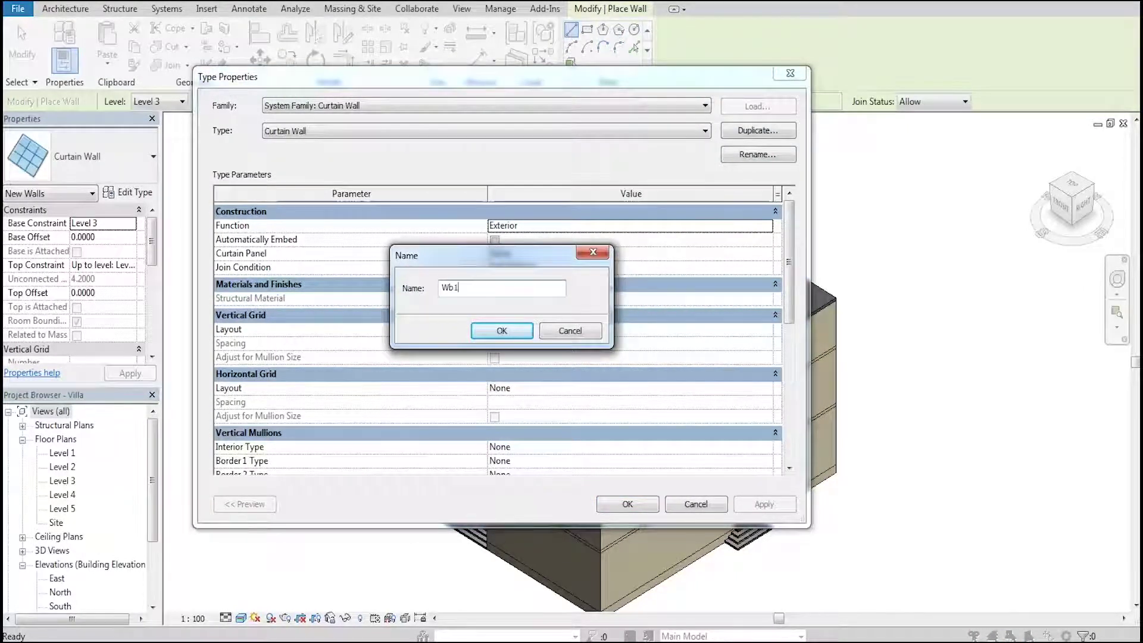
key(Return)
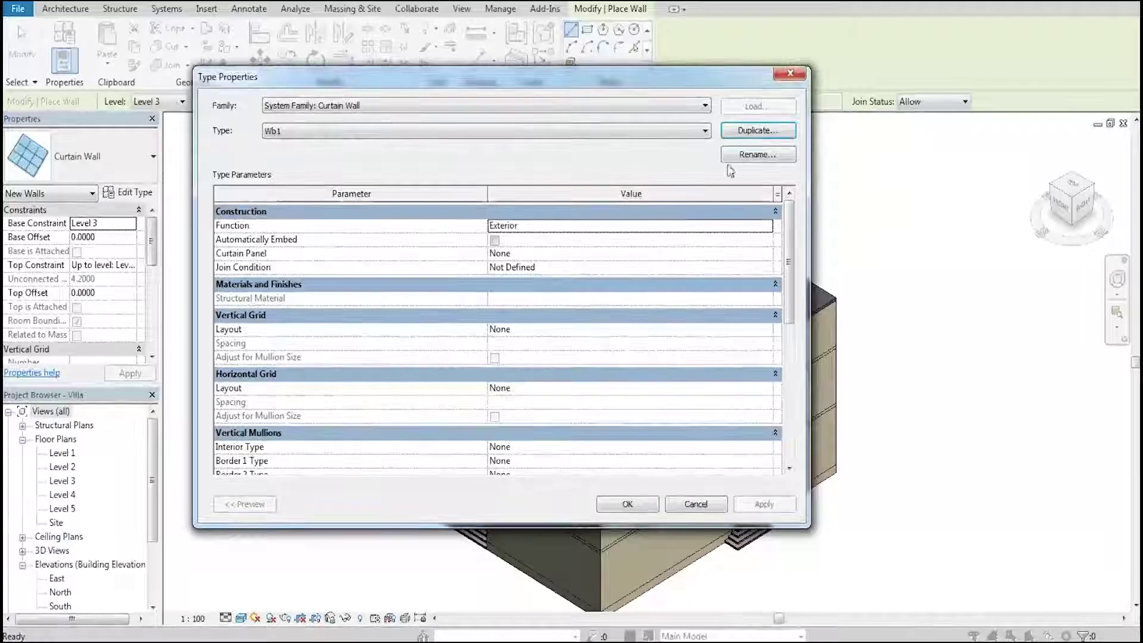
click(745, 155)
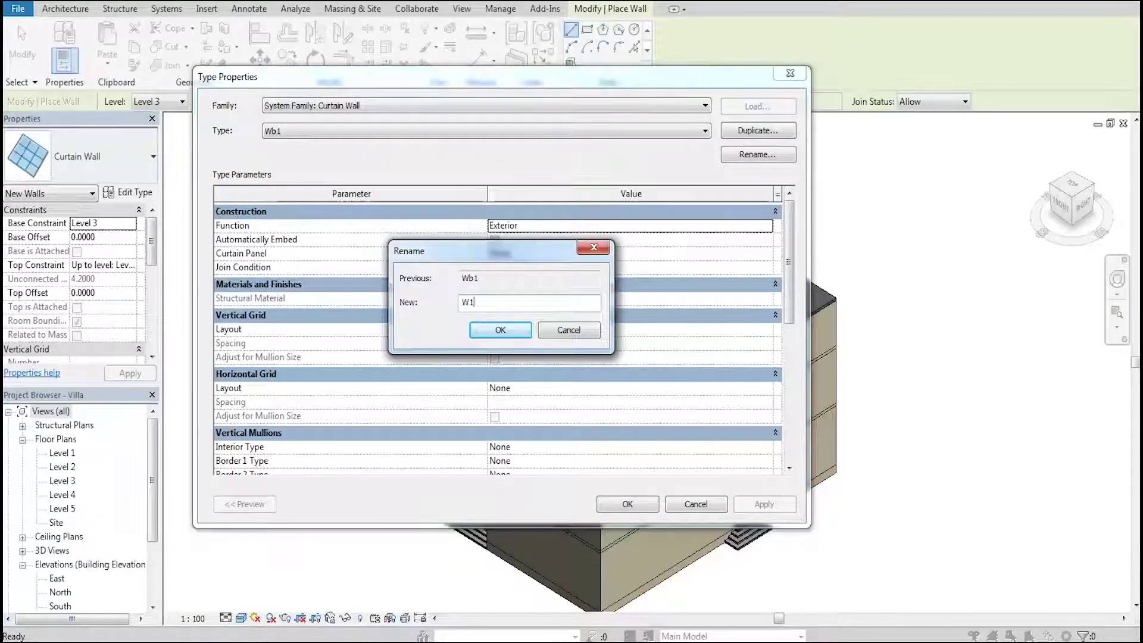
key(Return)
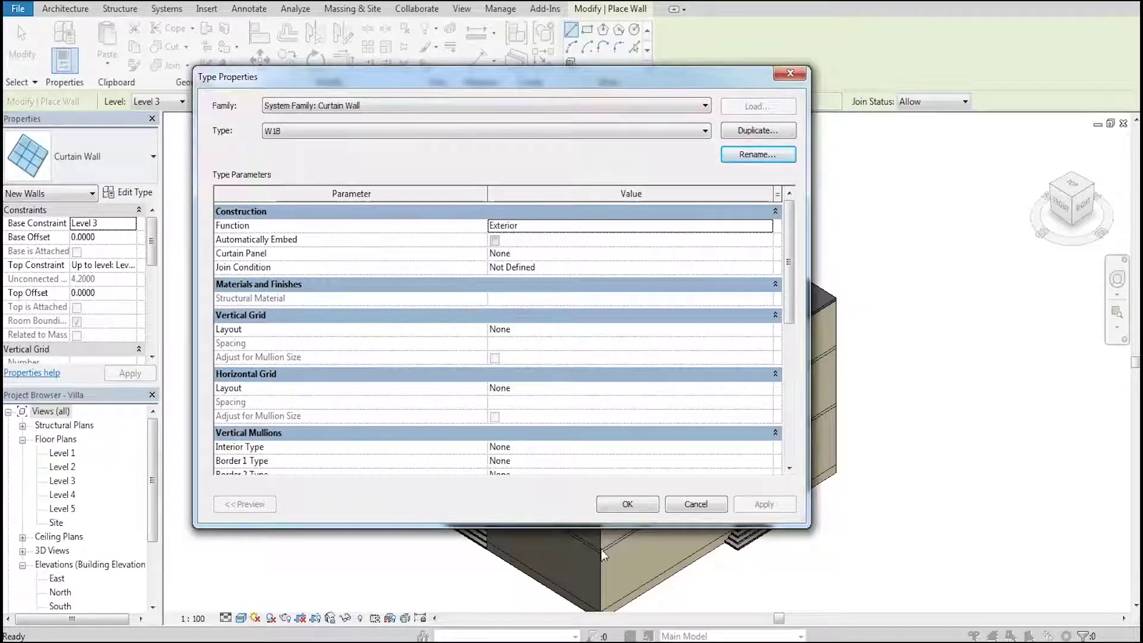
click(629, 507)
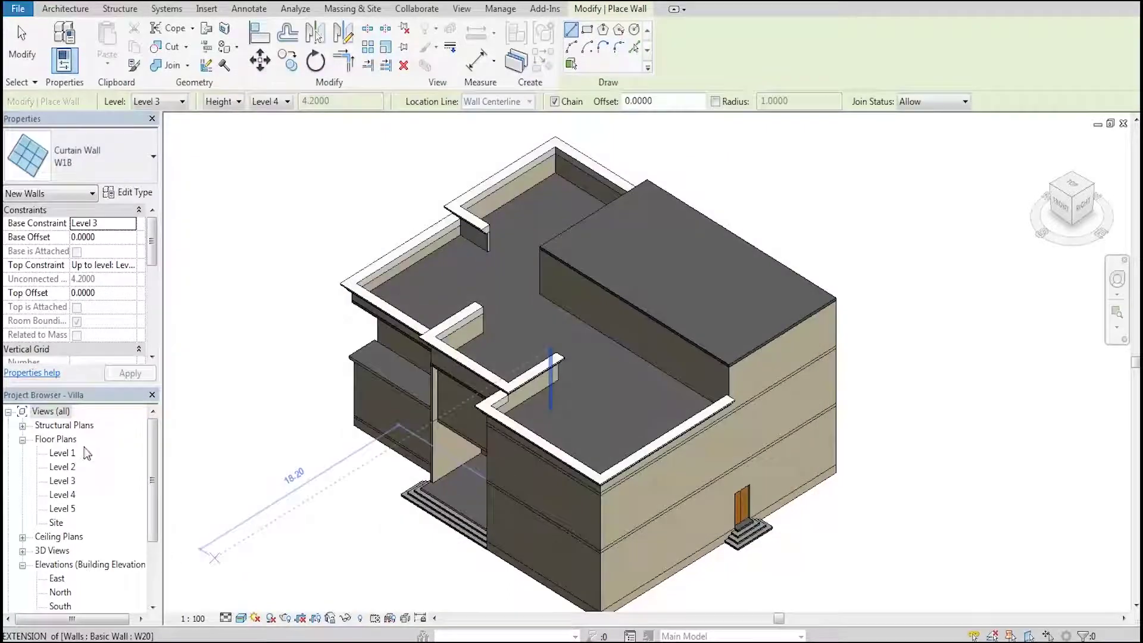
Open the Level 2 floor plan and zoom in on the facade.
double_click(62, 468)
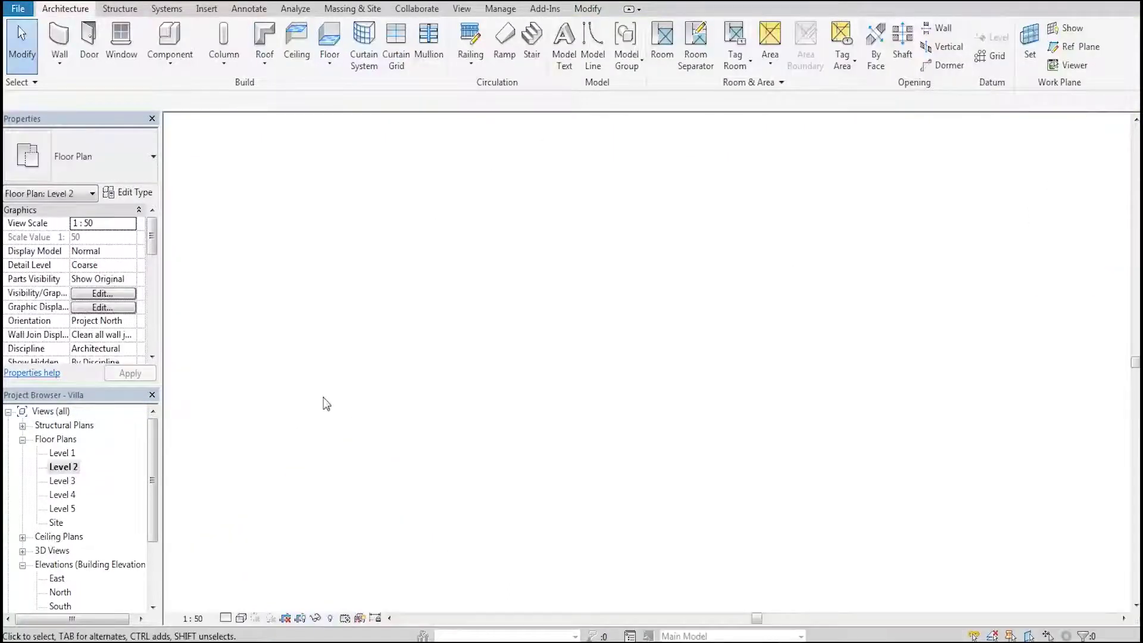
scroll(604, 458, up, 1)
scroll(604, 458, up, 2)
scroll(399, 372, up, 3)
scroll(393, 378, up, 2)
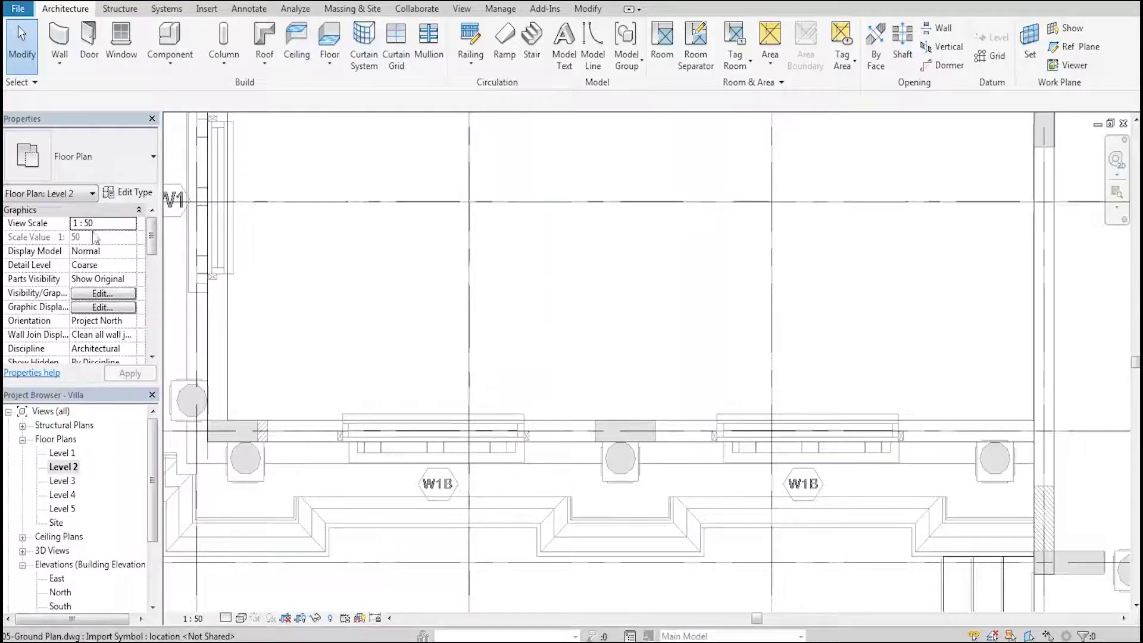
Give the W1B wall a 0.3 base offset, an unconnected top, and 3.0 height.
click(59, 39)
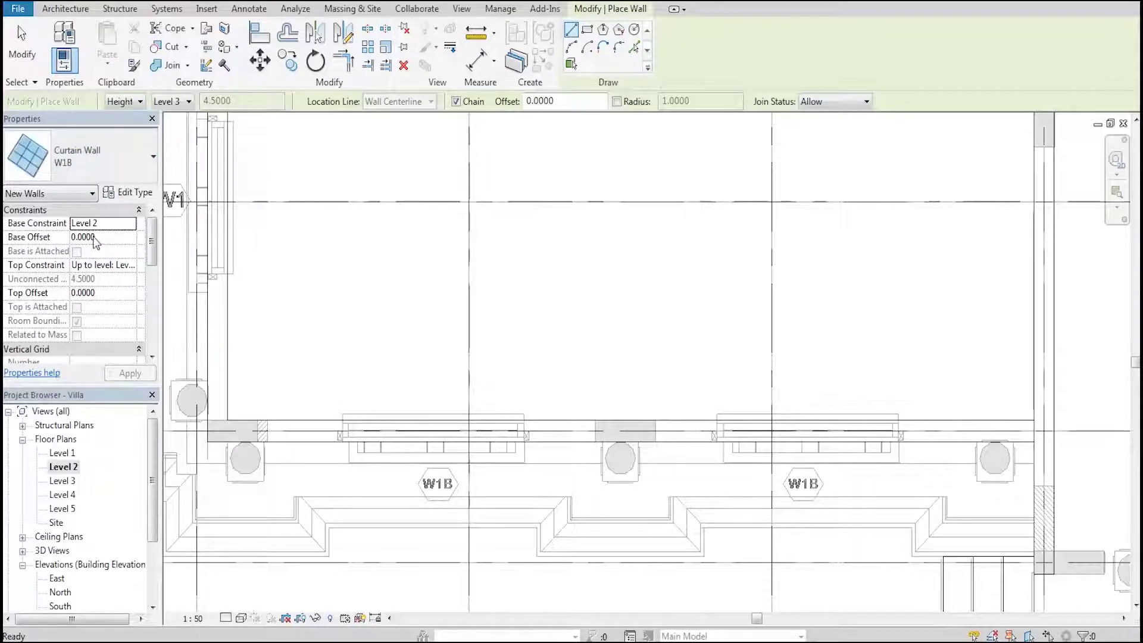
text(0.3)
key(Return)
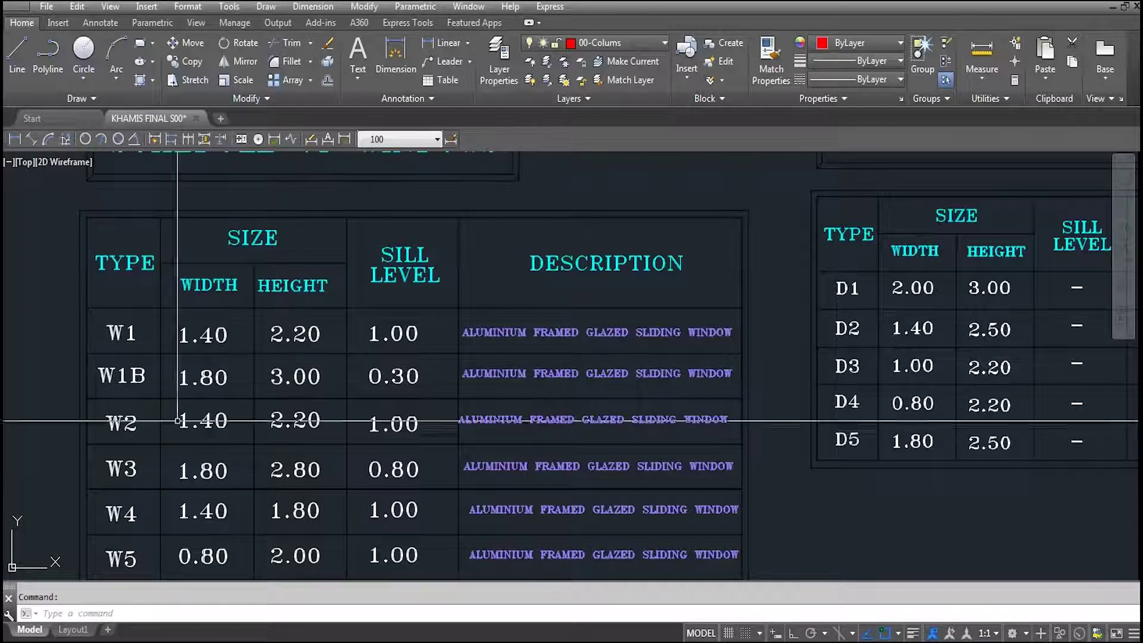
key(alt+Tab)
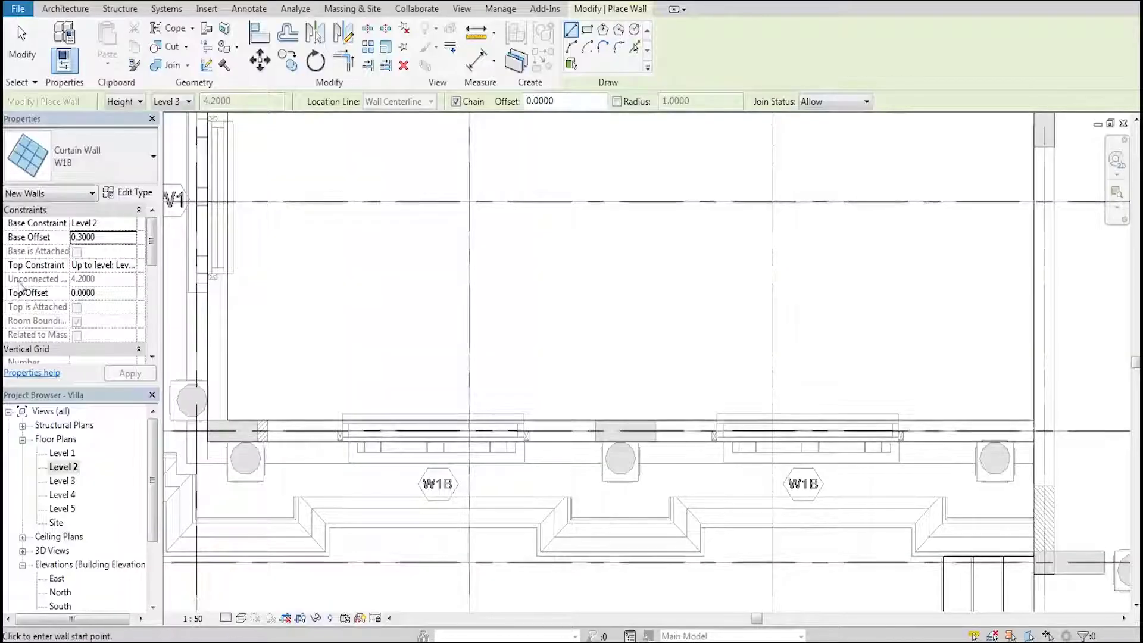
click(129, 265)
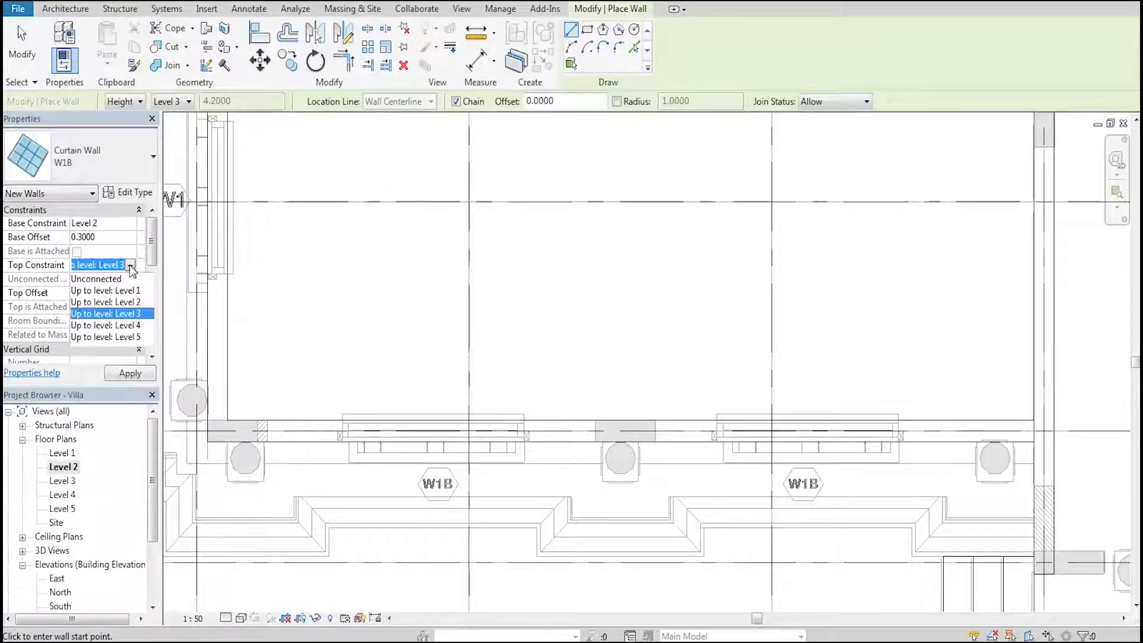
click(97, 278)
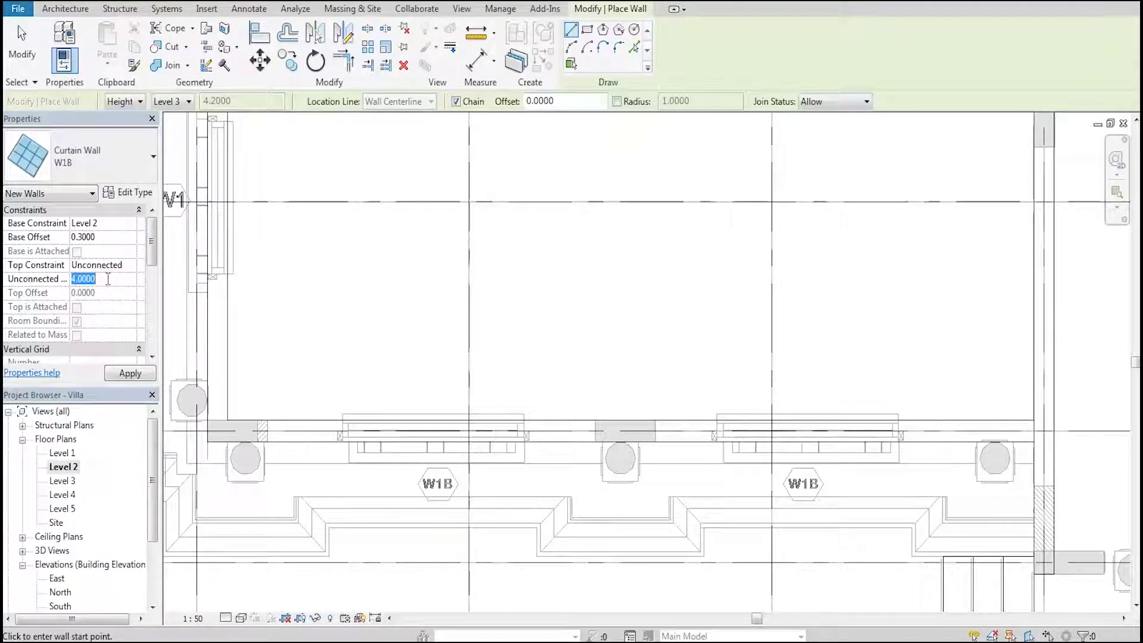
text(3)
key(Return)
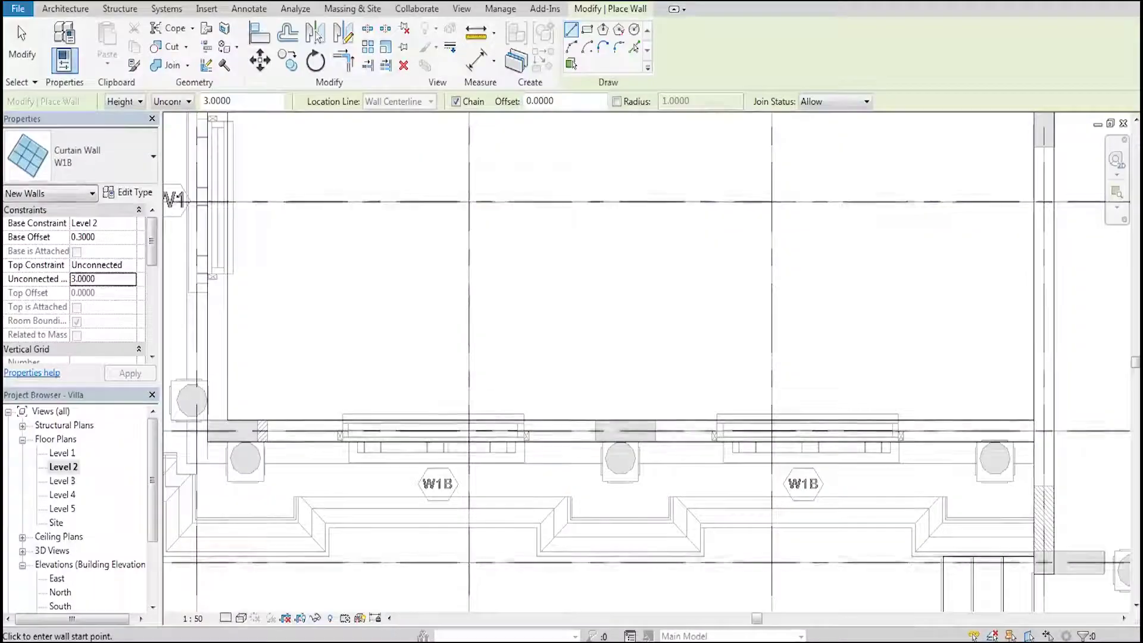
scroll(486, 433, up, 3)
scroll(357, 408, up, 2)
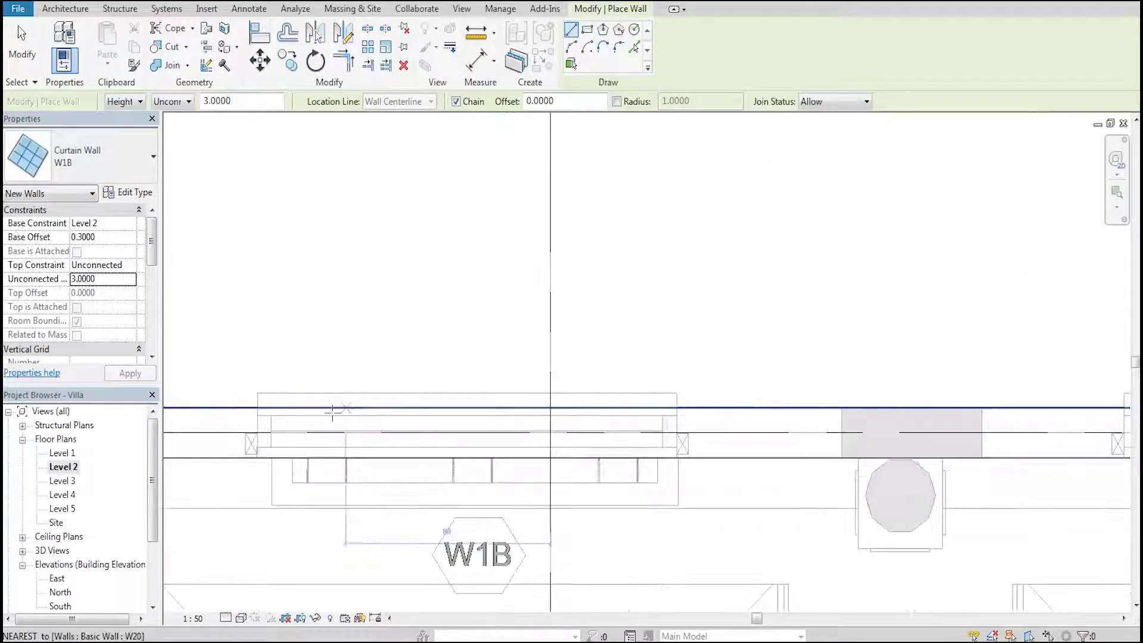
Draw one W1B curtain wall segment between the window opening's two ends on Level 2.
click(257, 431)
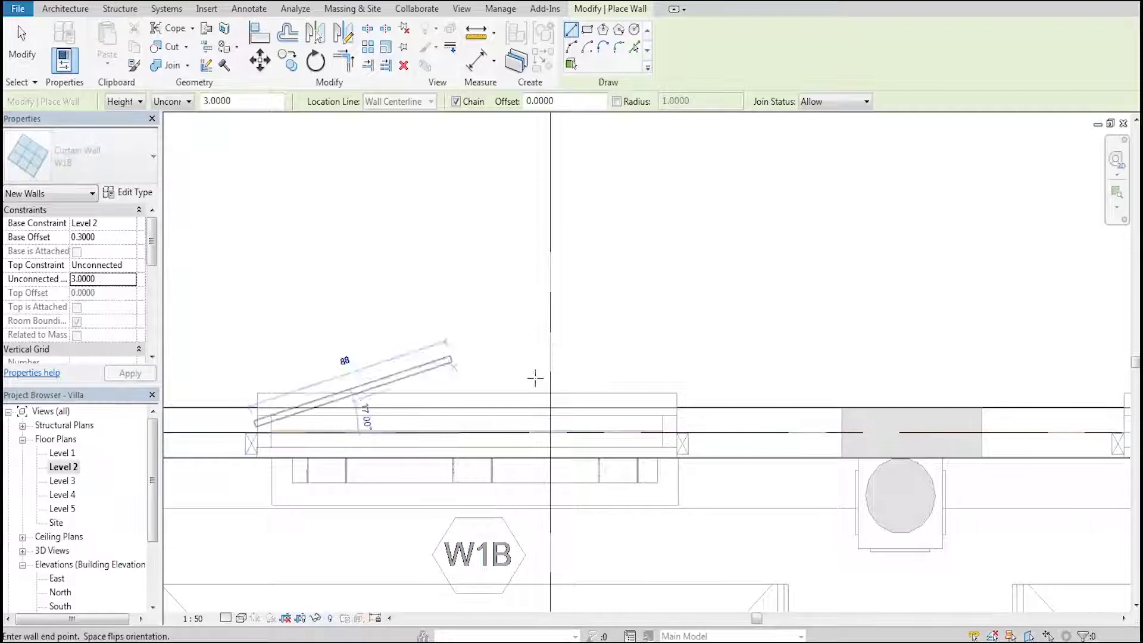
click(677, 433)
key(Escape)
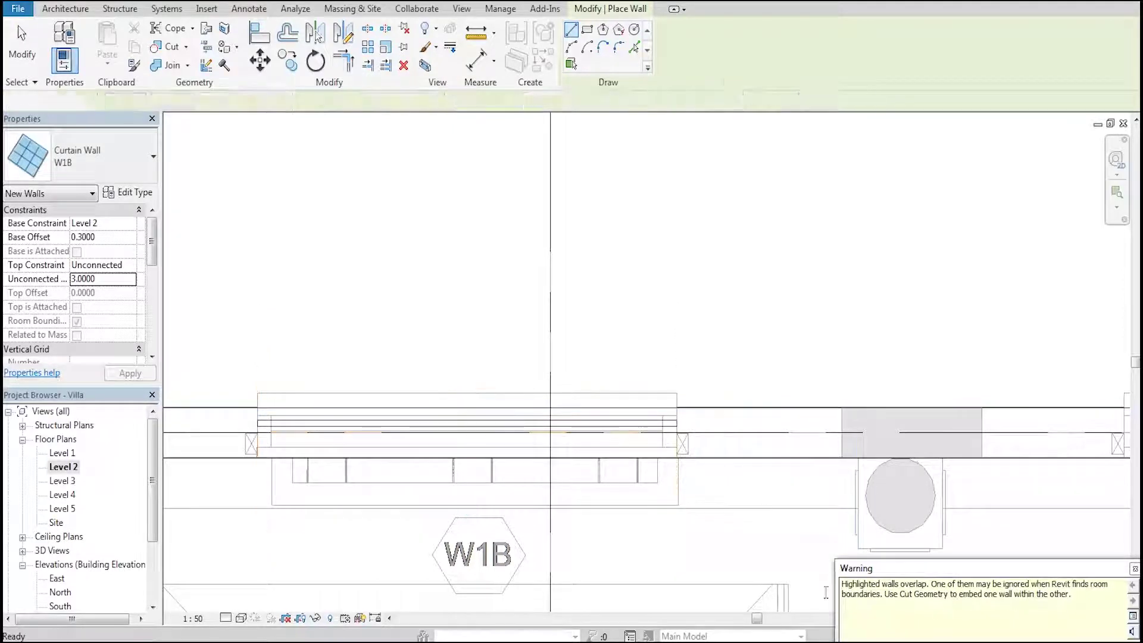
key(Escape)
Turn on Automatically Embed for the W1B type and return to the 3D view.
click(464, 431)
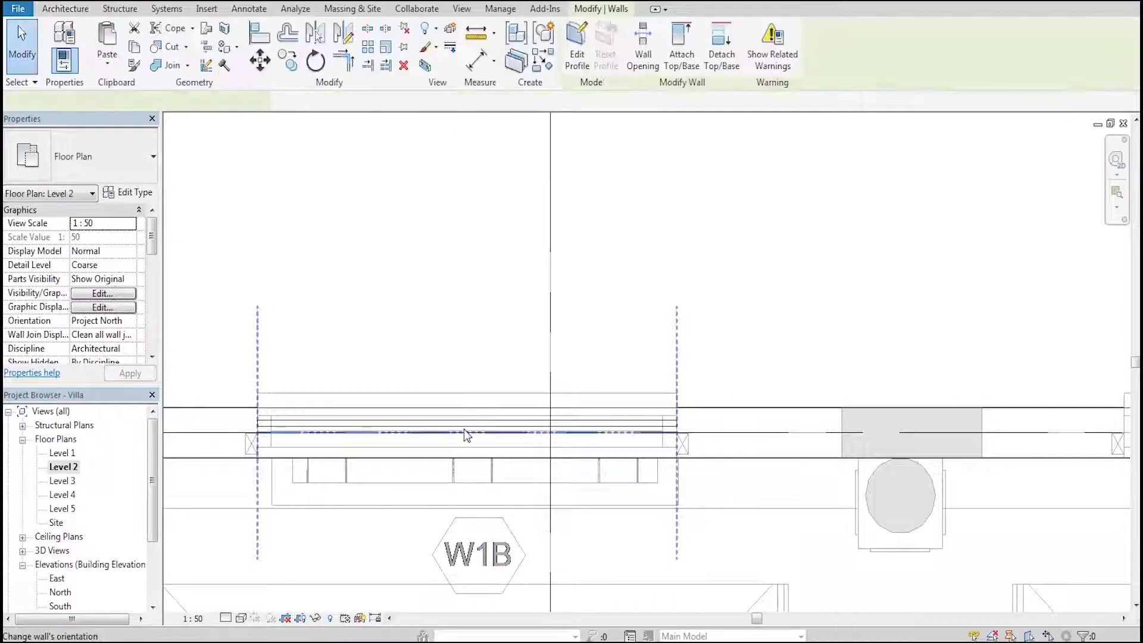
click(134, 194)
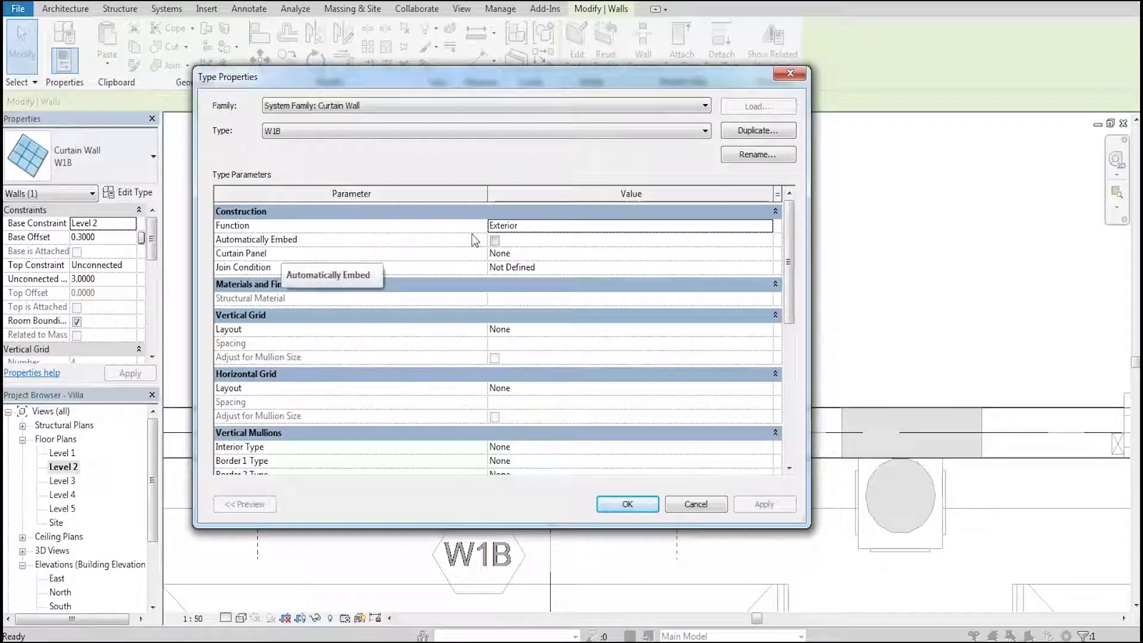
click(494, 241)
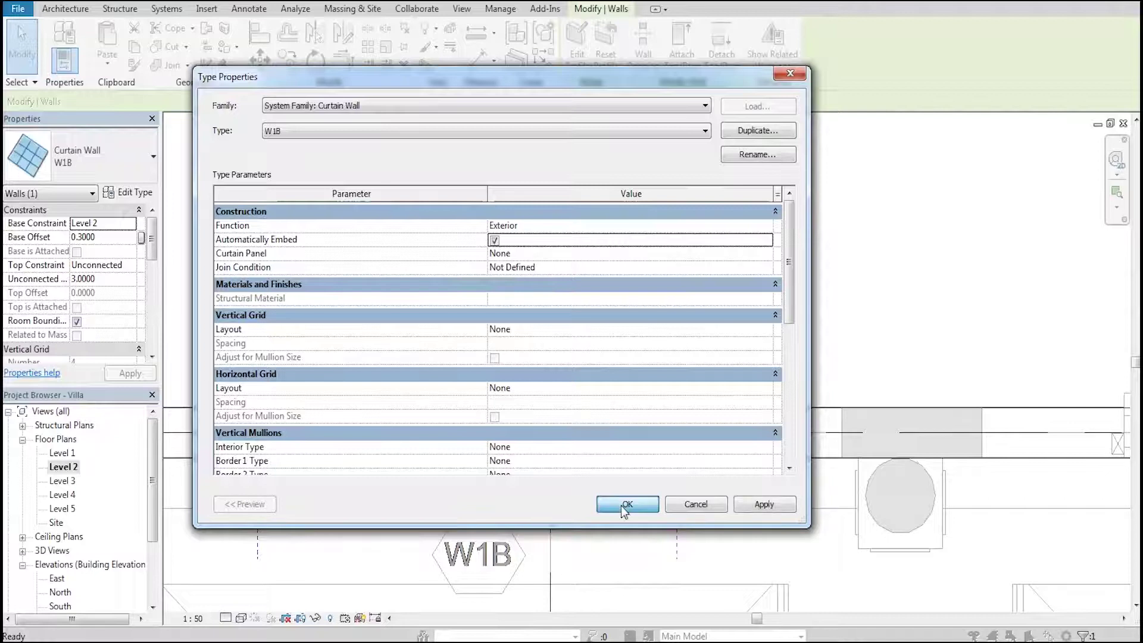
click(626, 505)
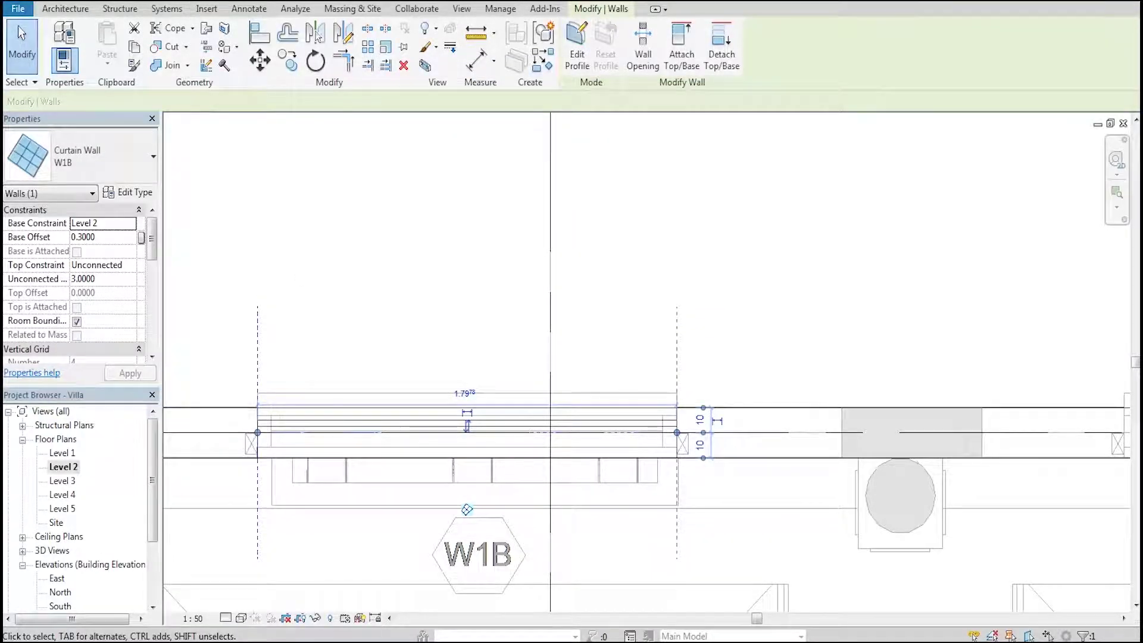
key(ctrl+Tab)
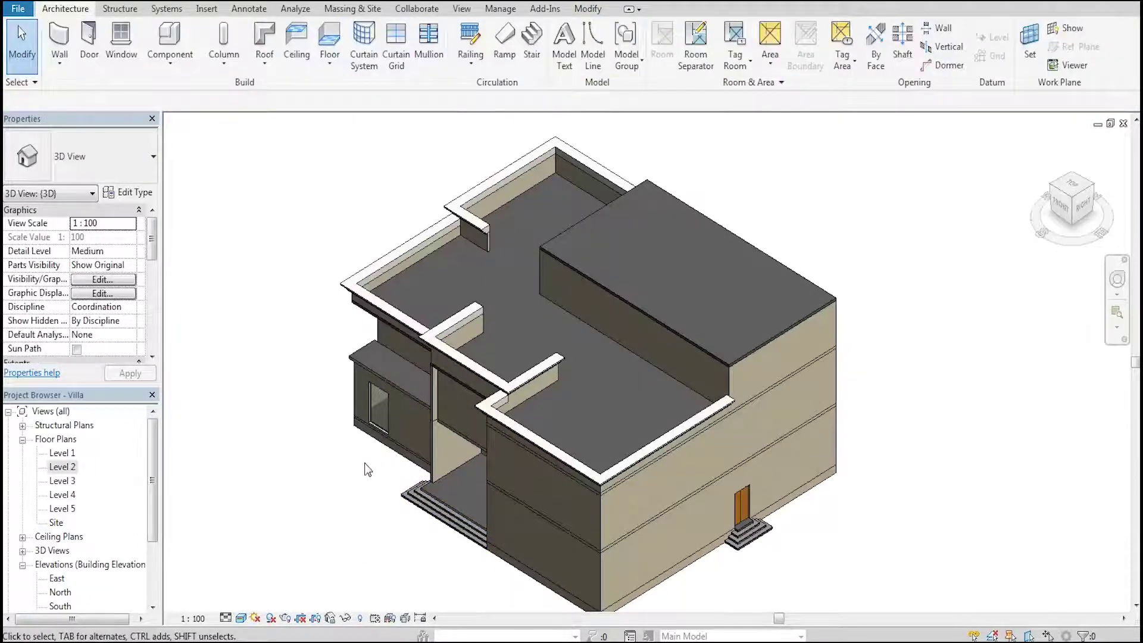
Zoom in on the embedded W1B window in 3D, then open the South elevation.
scroll(367, 470, up, 5)
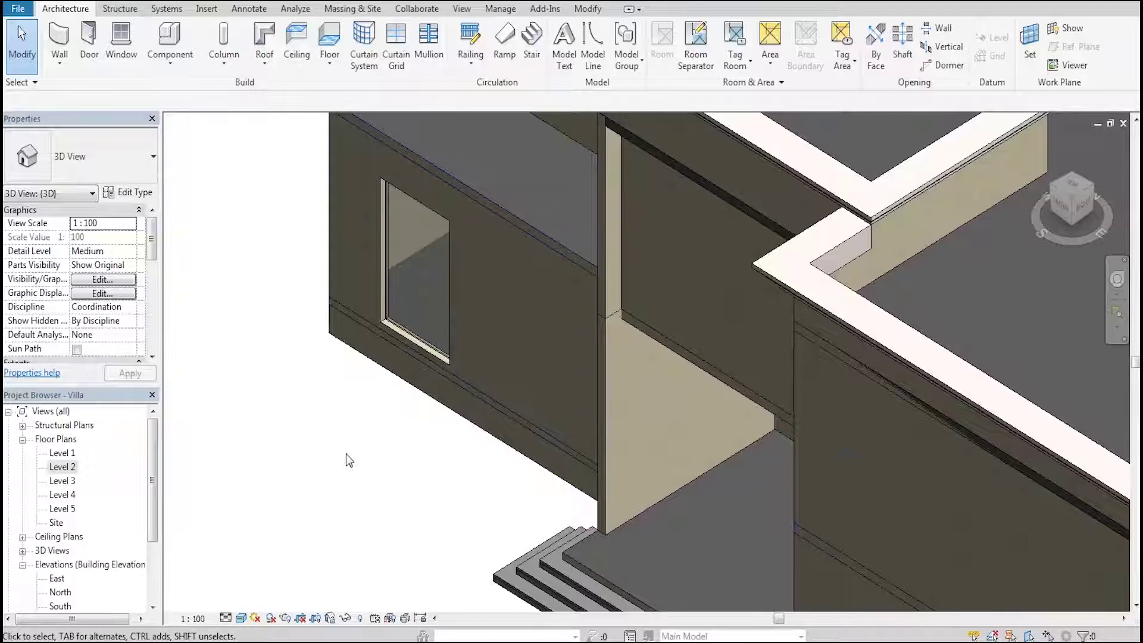
scroll(346, 454, up, 2)
scroll(345, 453, down, 2)
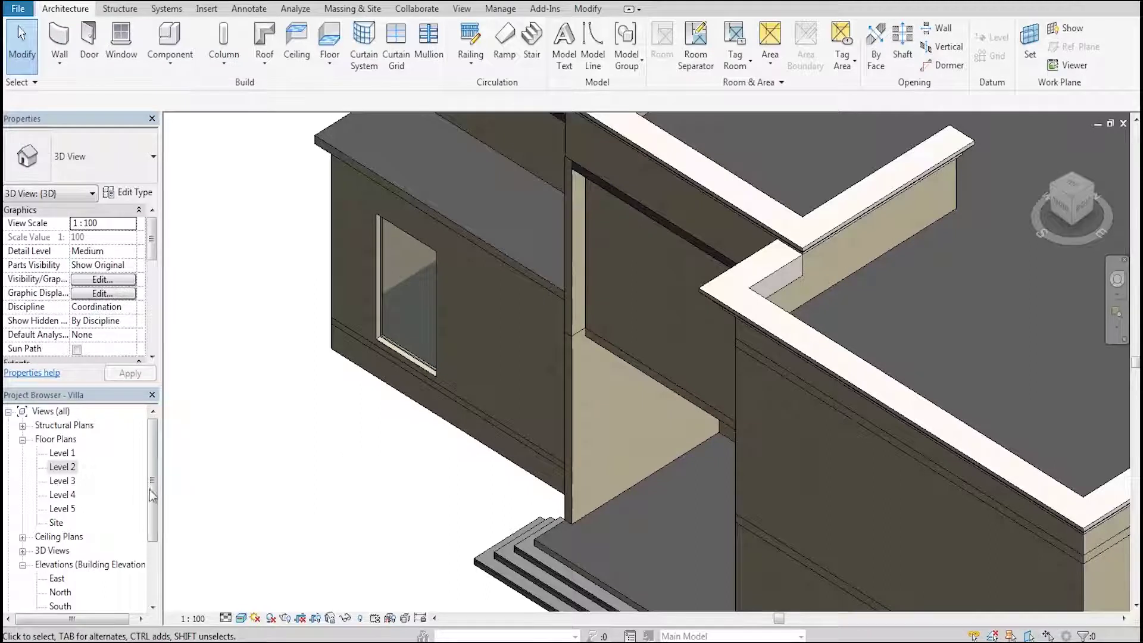
scroll(145, 535, down, 2)
double_click(62, 522)
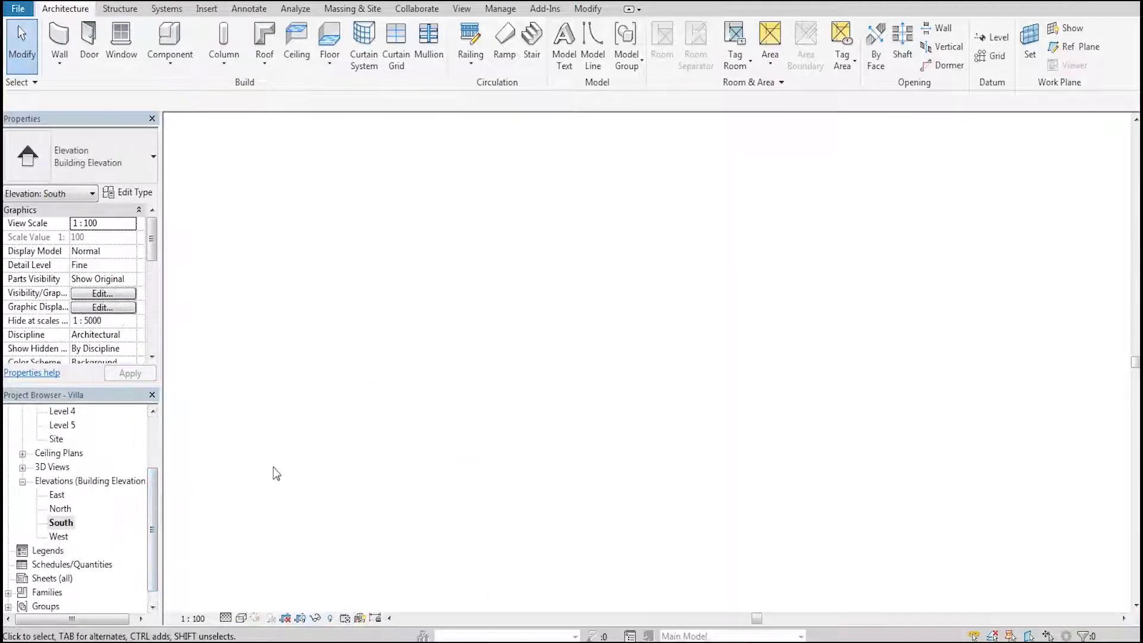
Select the left W1B curtain wall on the South elevation and start the Curtain Grid tool.
scroll(410, 512, up, 5)
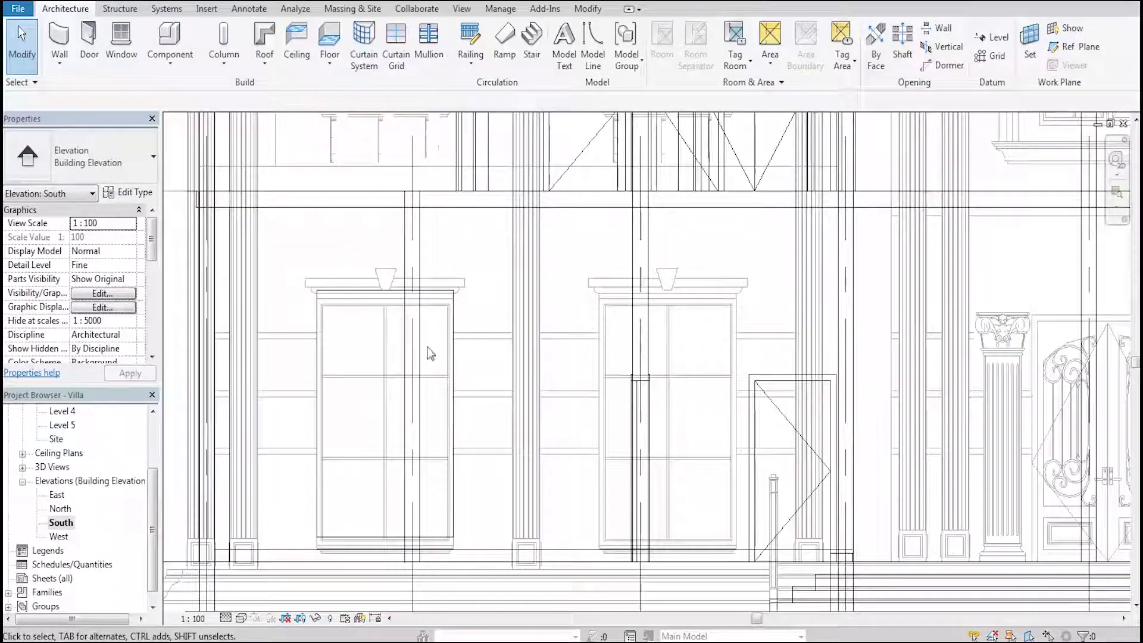
scroll(441, 382, up, 1)
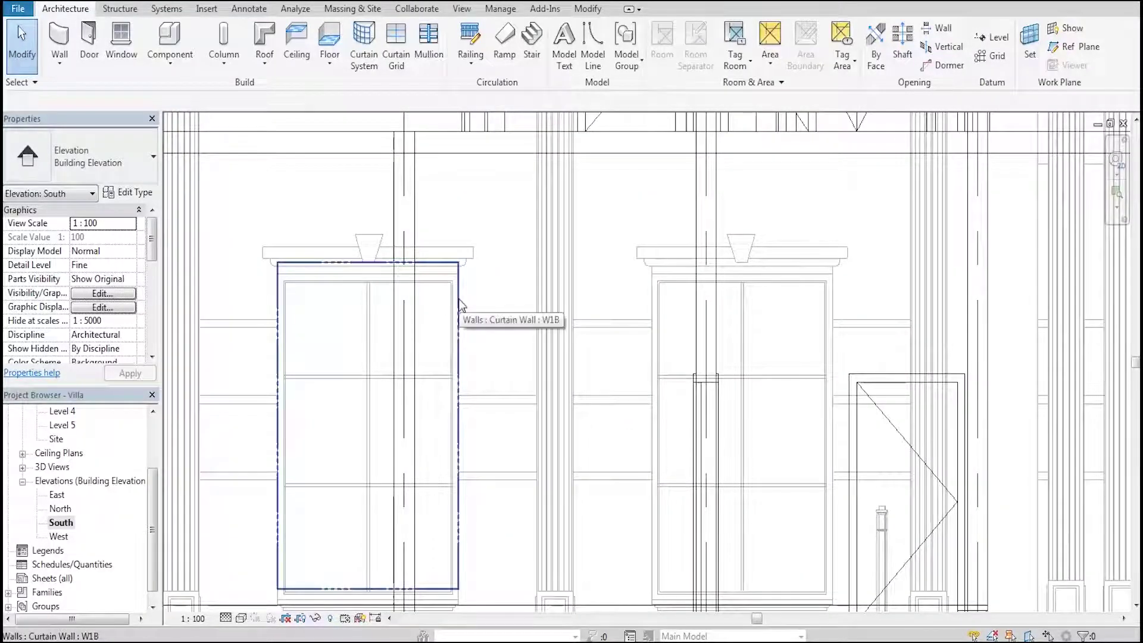
click(462, 305)
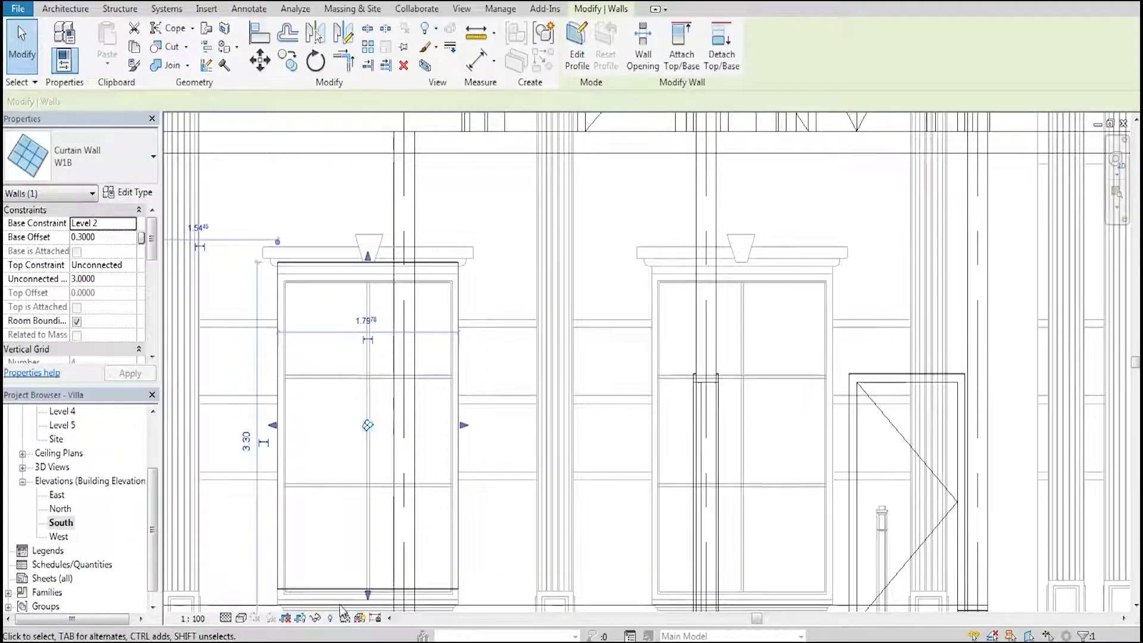
scroll(409, 416, down, 2)
scroll(374, 569, up, 2)
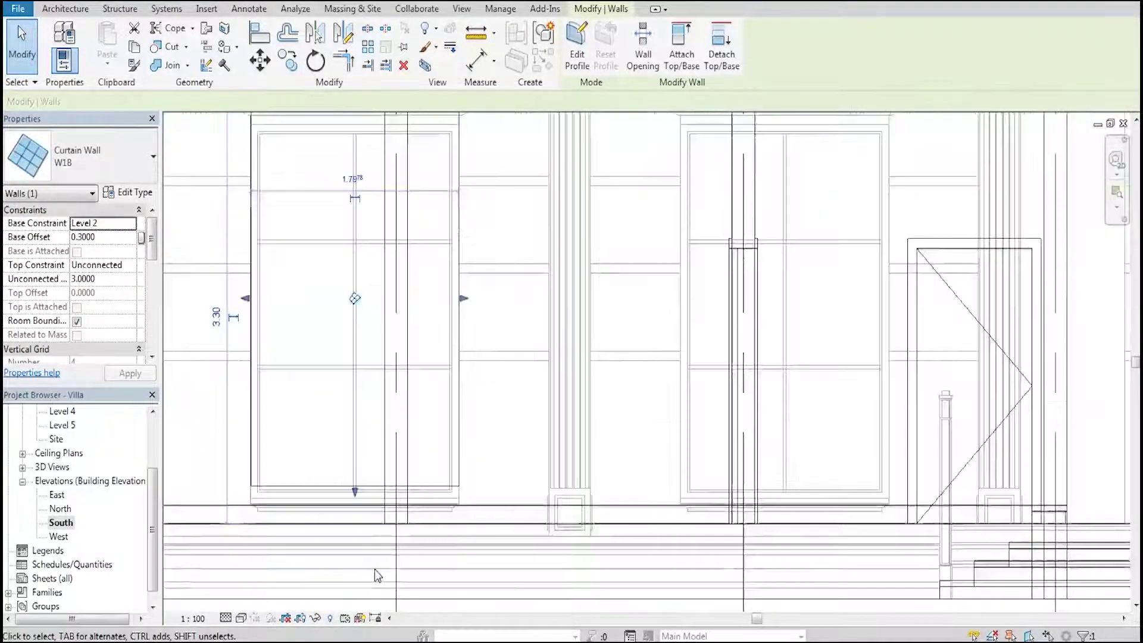
scroll(363, 523, up, 2)
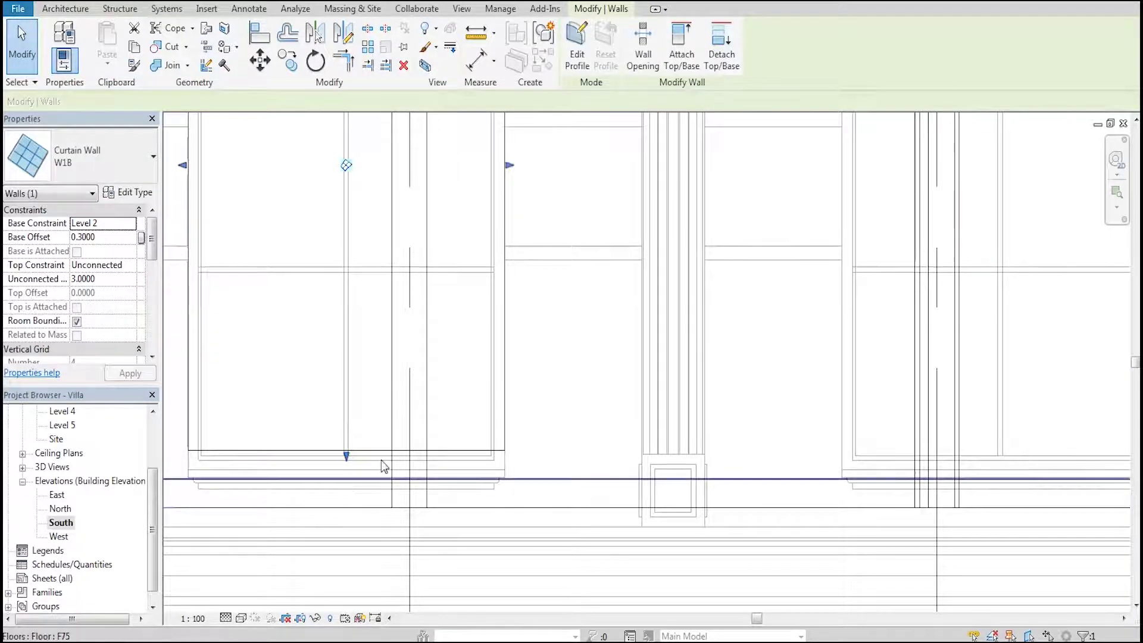
scroll(473, 428, down, 1)
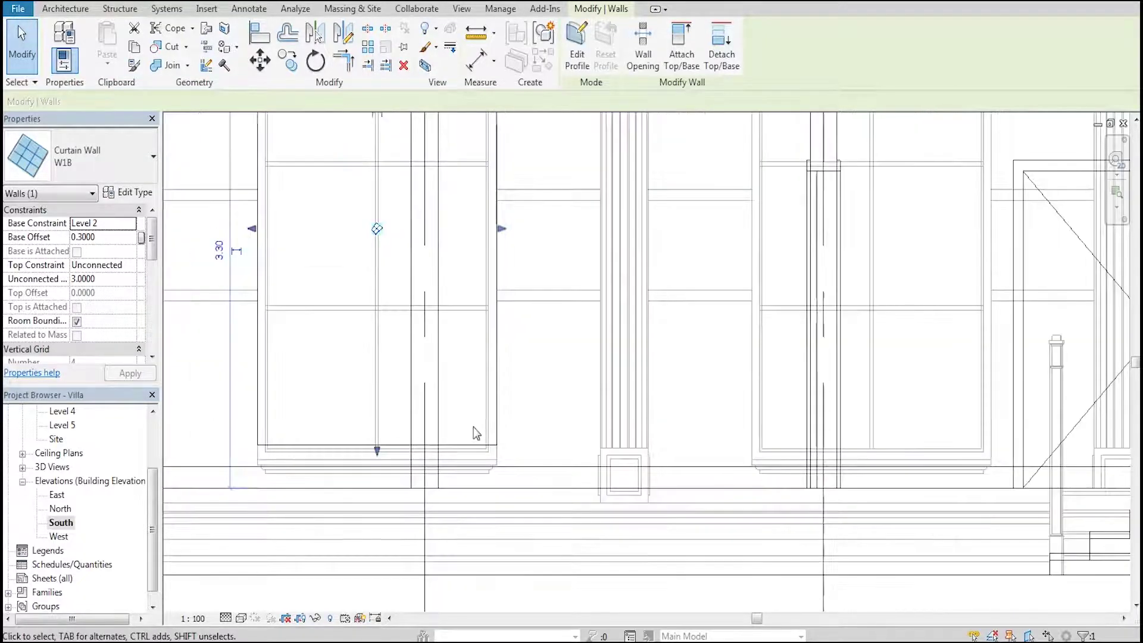
click(66, 8)
click(395, 47)
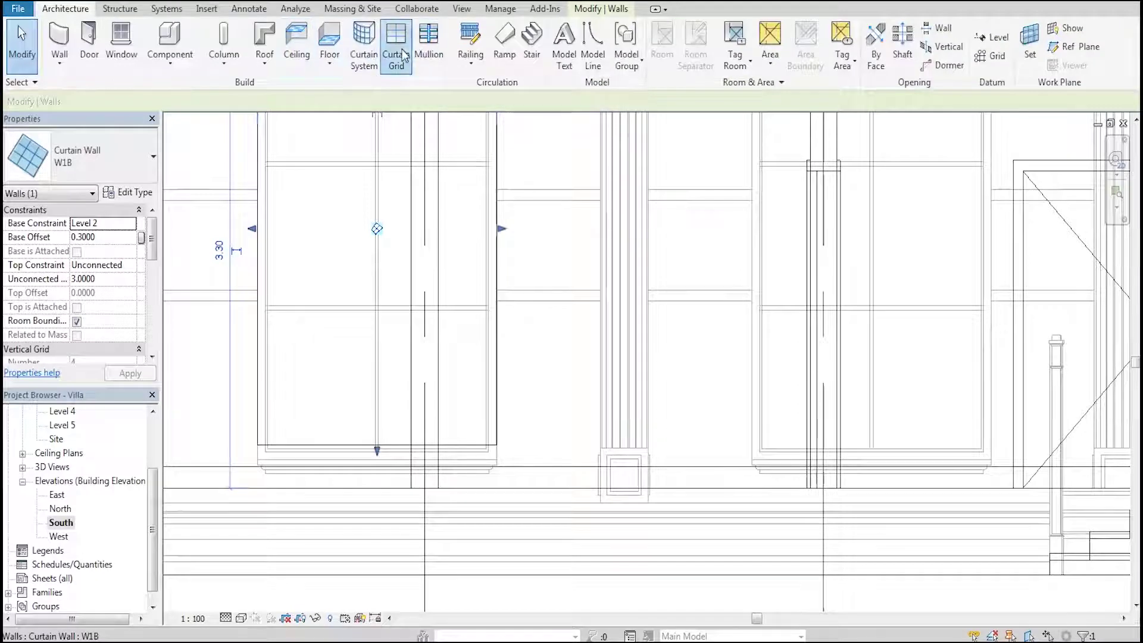
Add a vertical grid line at the panel midpoint and two horizontal grid lines.
scroll(500, 340, down, 1)
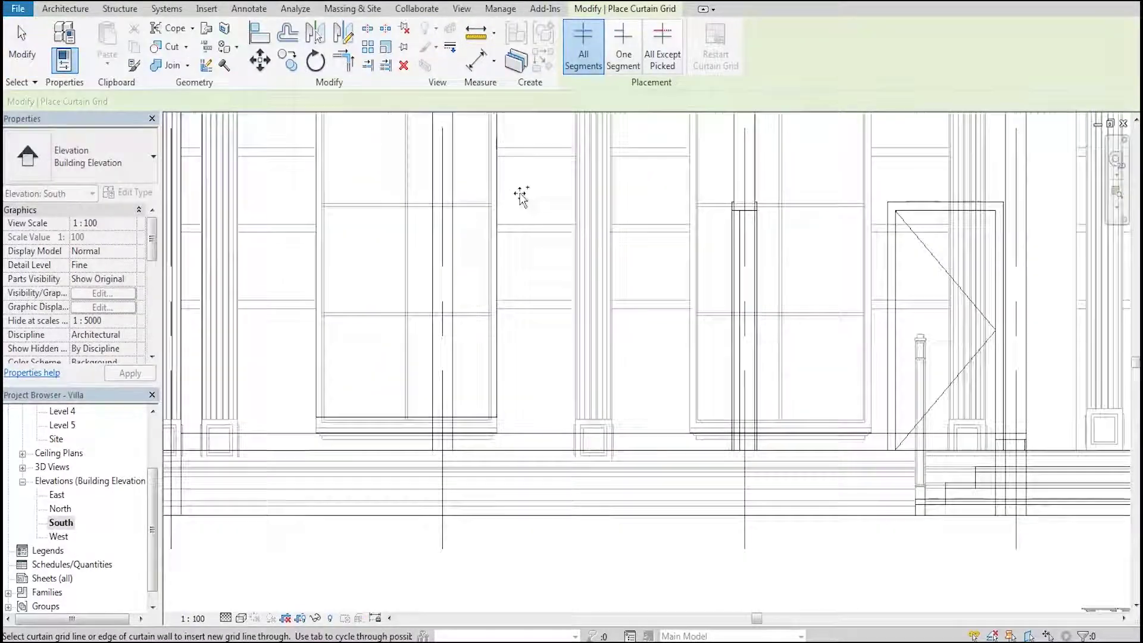
scroll(494, 201, up, 1)
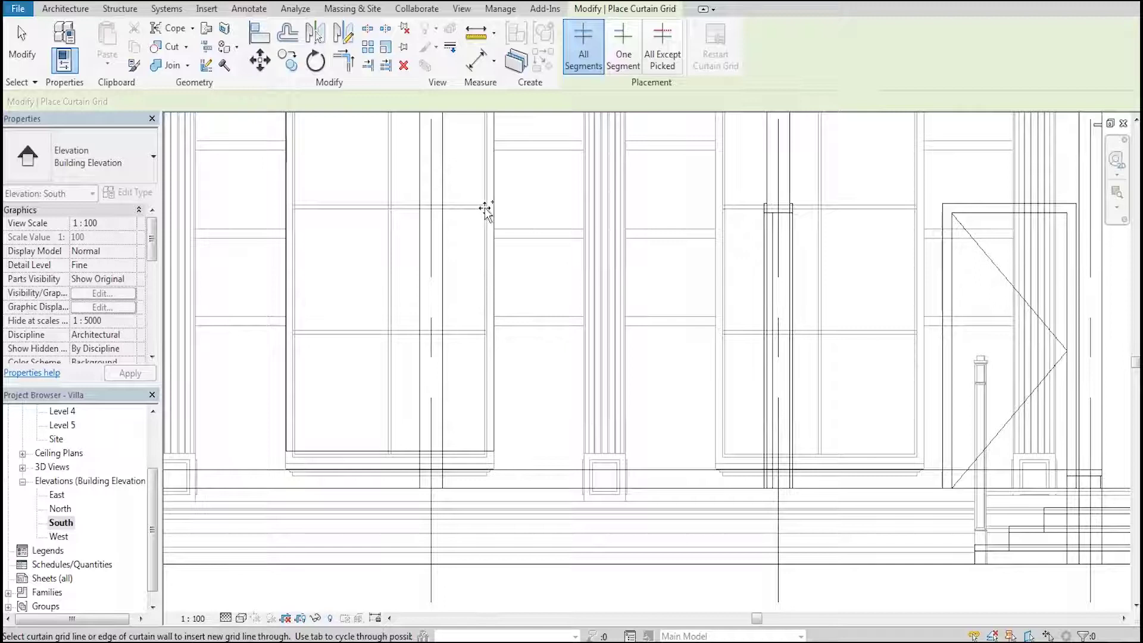
scroll(409, 280, down, 3)
scroll(408, 280, up, 2)
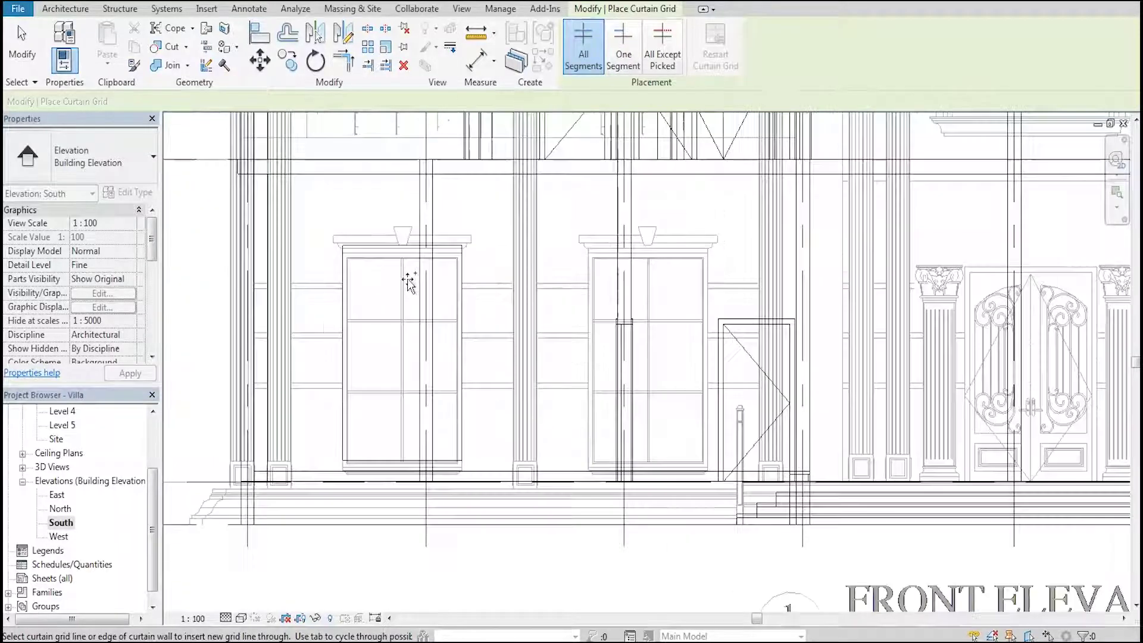
click(400, 247)
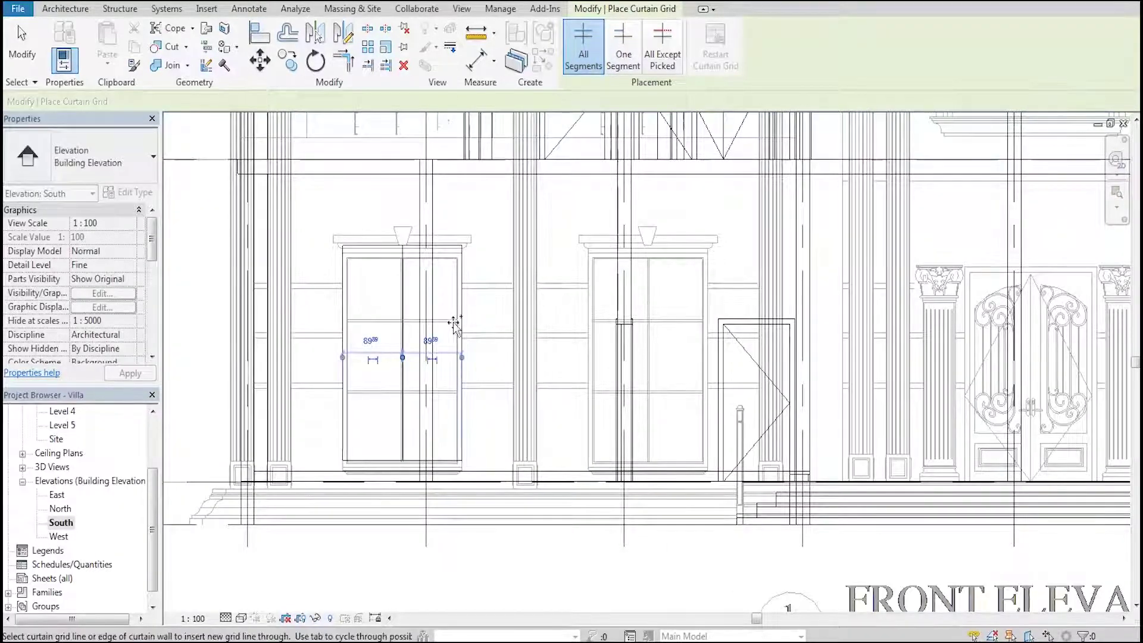
scroll(463, 324, up, 2)
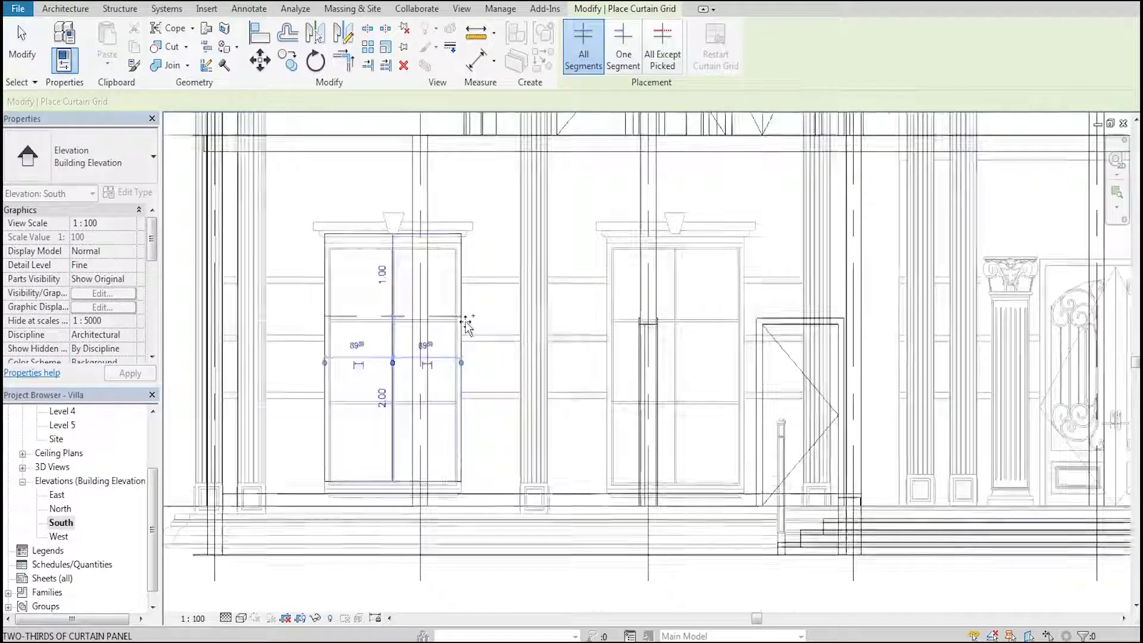
scroll(465, 326, up, 3)
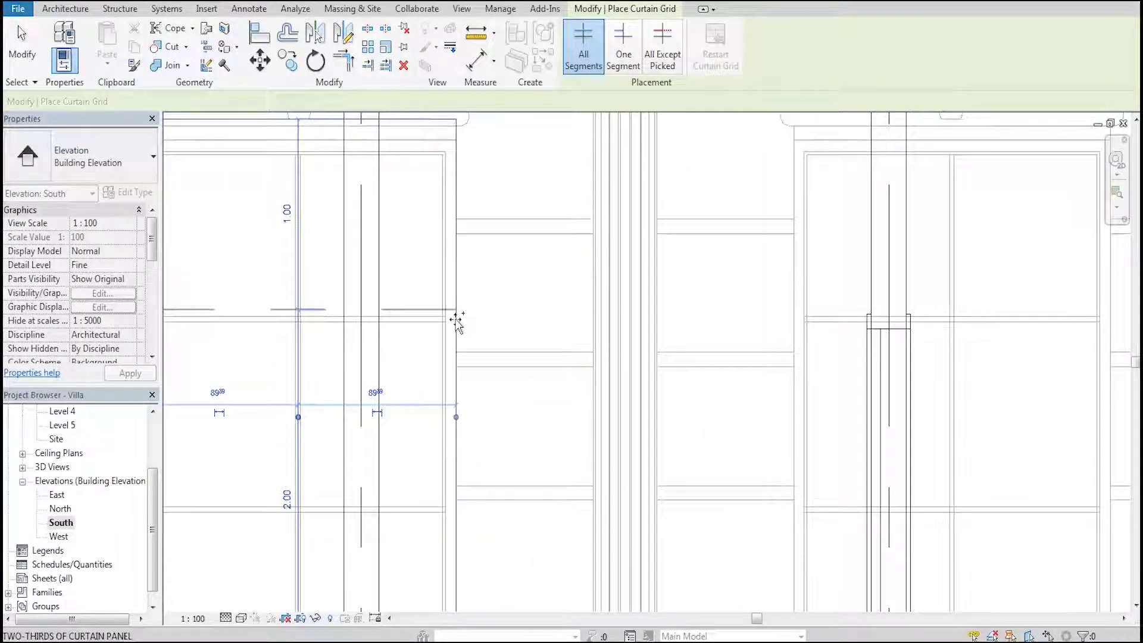
click(456, 321)
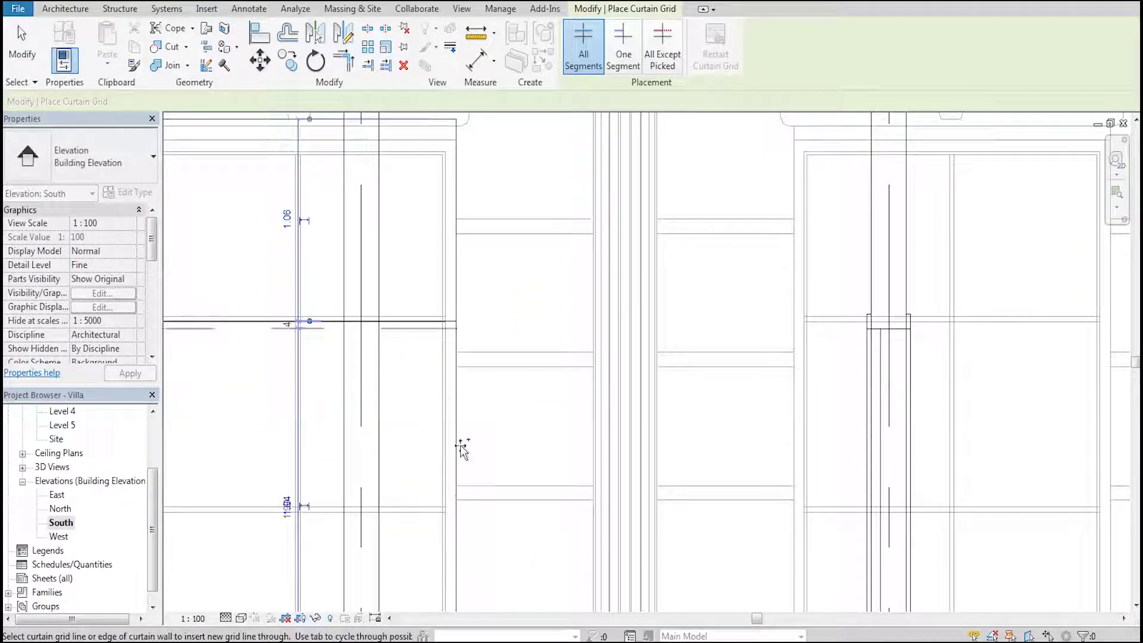
click(454, 507)
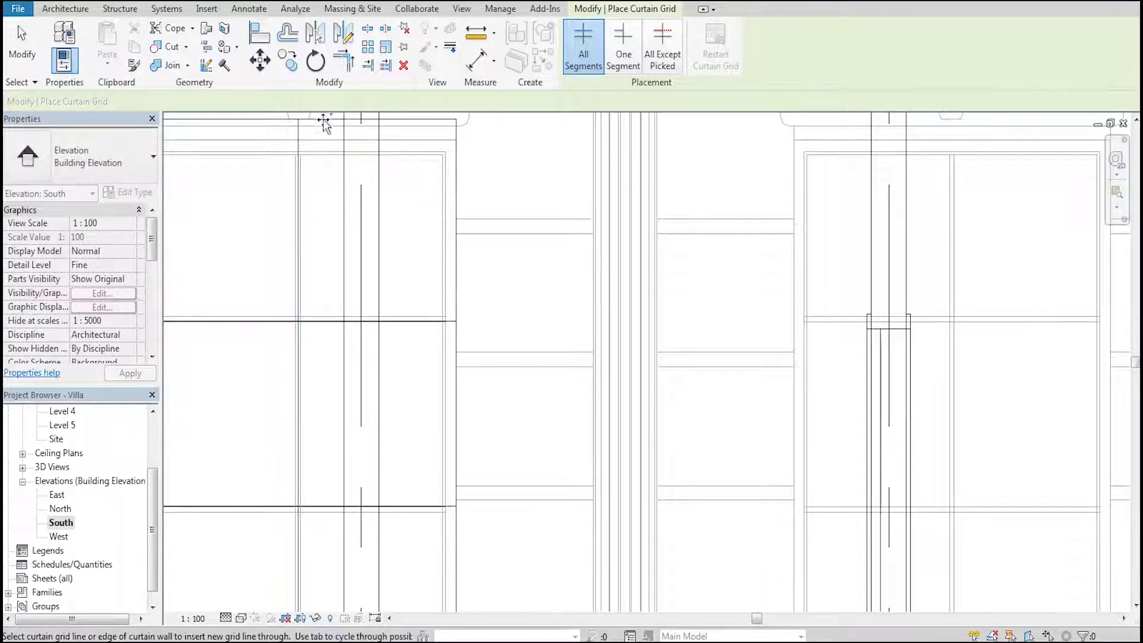
key(Escape)
key(Escape)
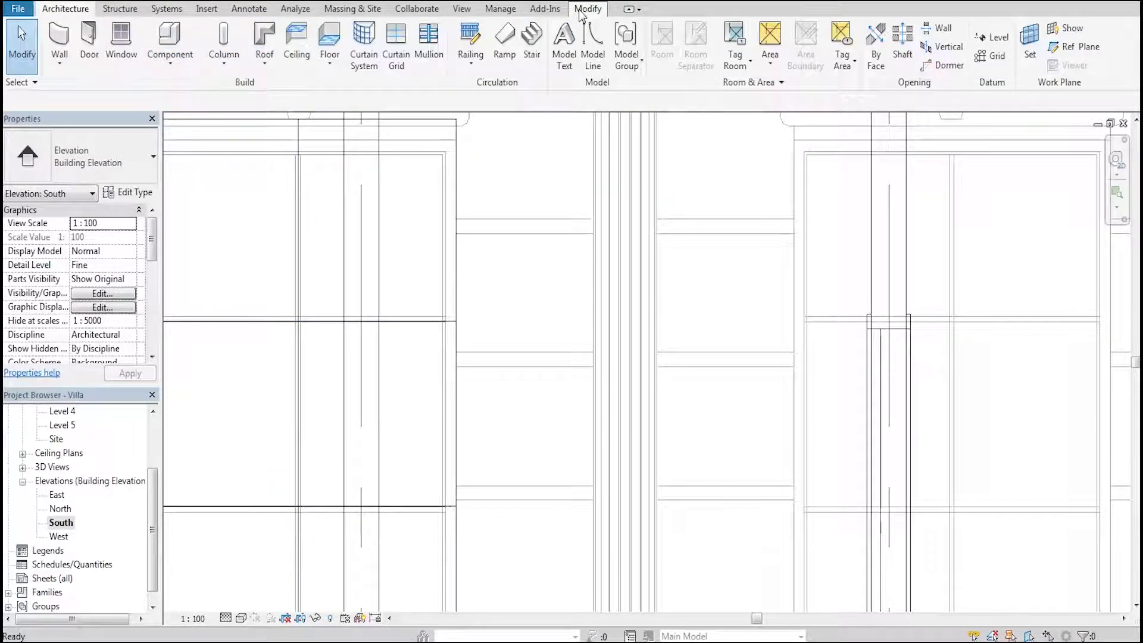
Move the upper horizontal grid line to a new position with MV.
click(587, 9)
key(m)
key(v)
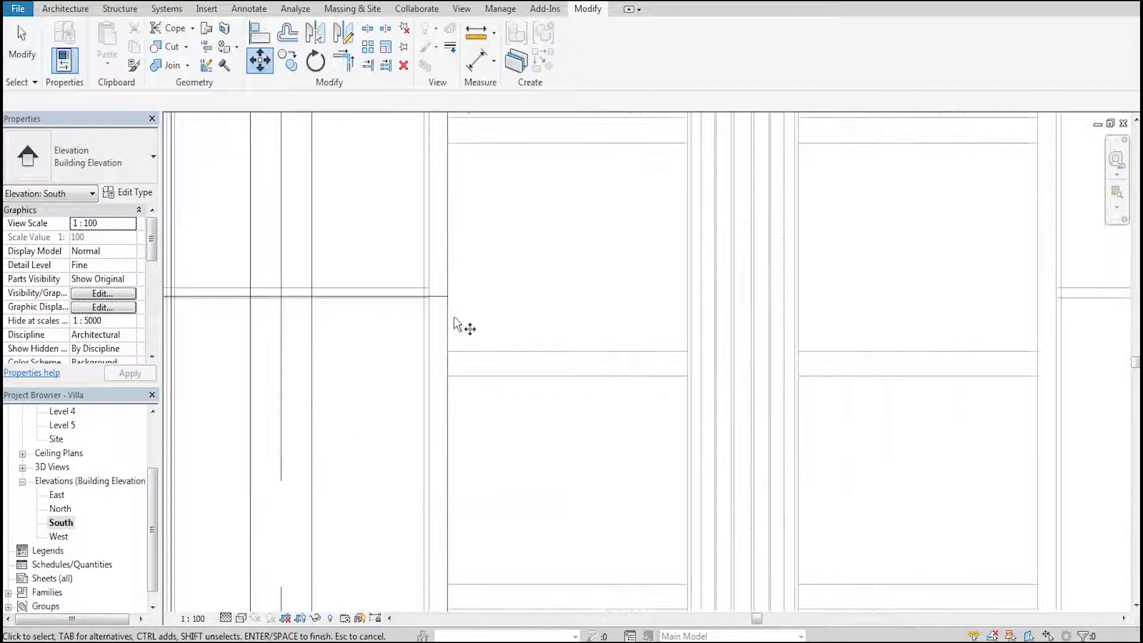
scroll(454, 323, up, 3)
click(442, 274)
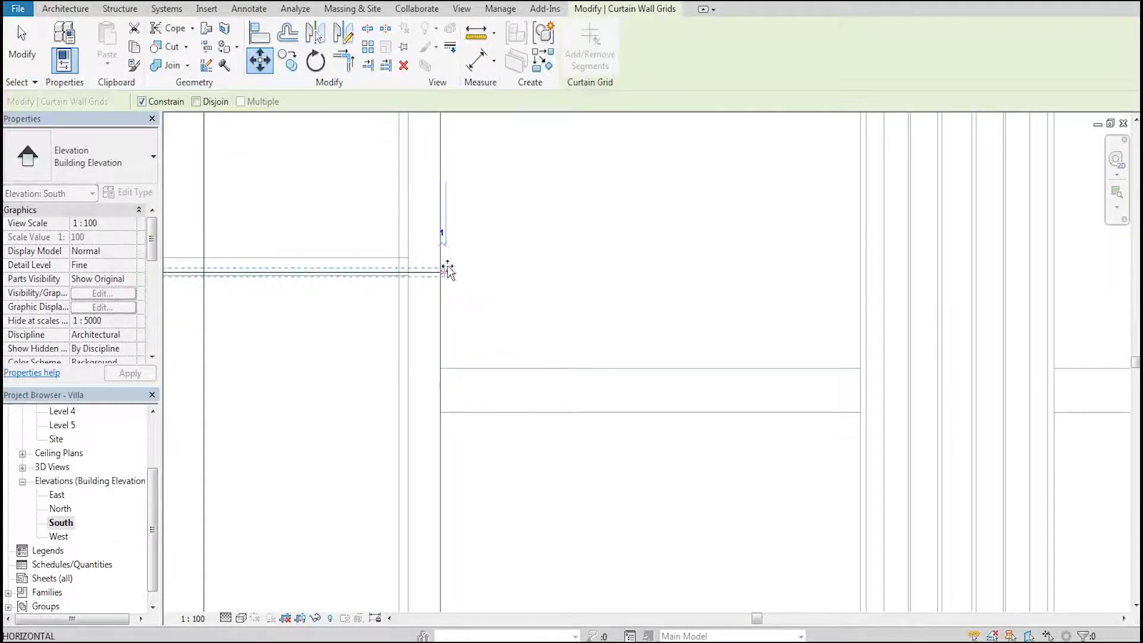
scroll(448, 269, up, 1)
scroll(448, 264, up, 1)
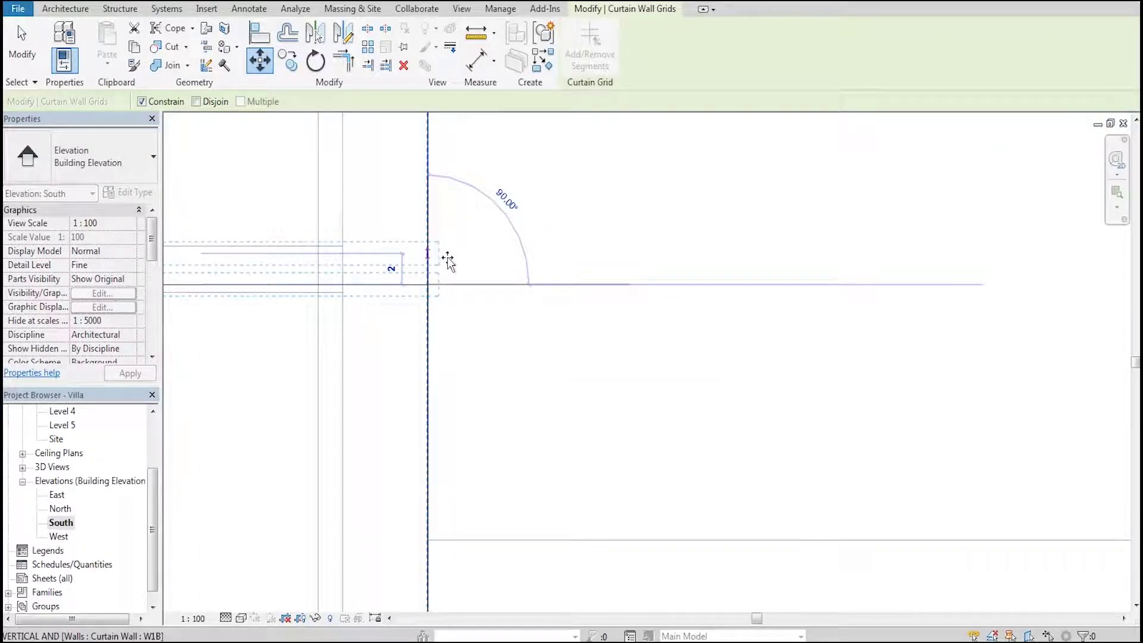
click(447, 263)
Finish the move and zoom out on the South elevation.
key(Escape)
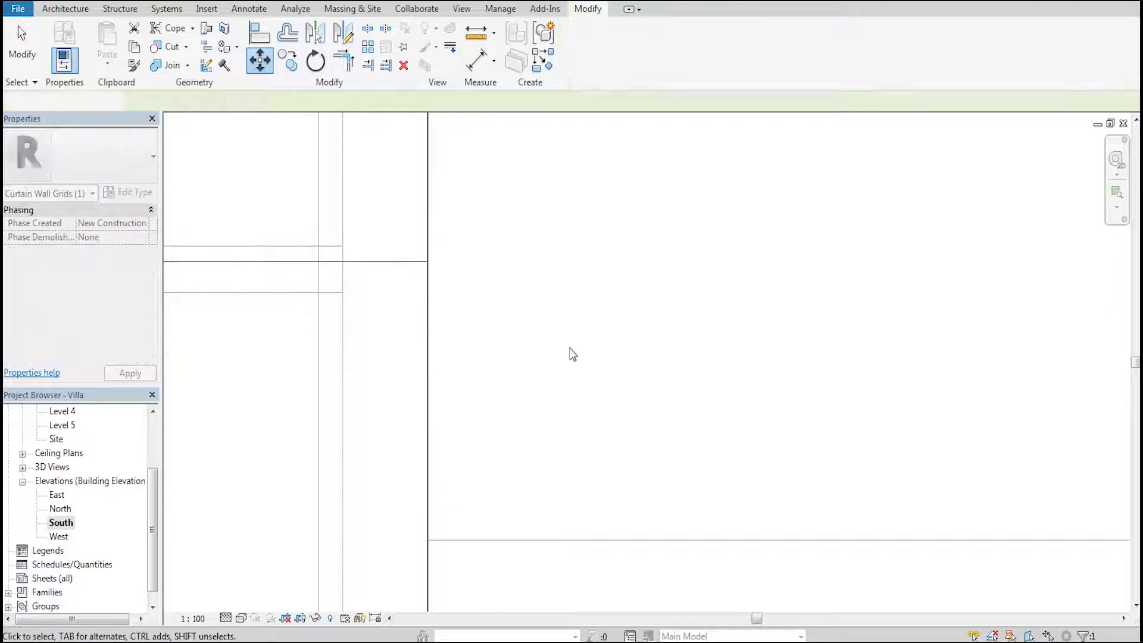
scroll(580, 250, down, 1)
scroll(803, 288, down, 1)
scroll(663, 196, down, 1)
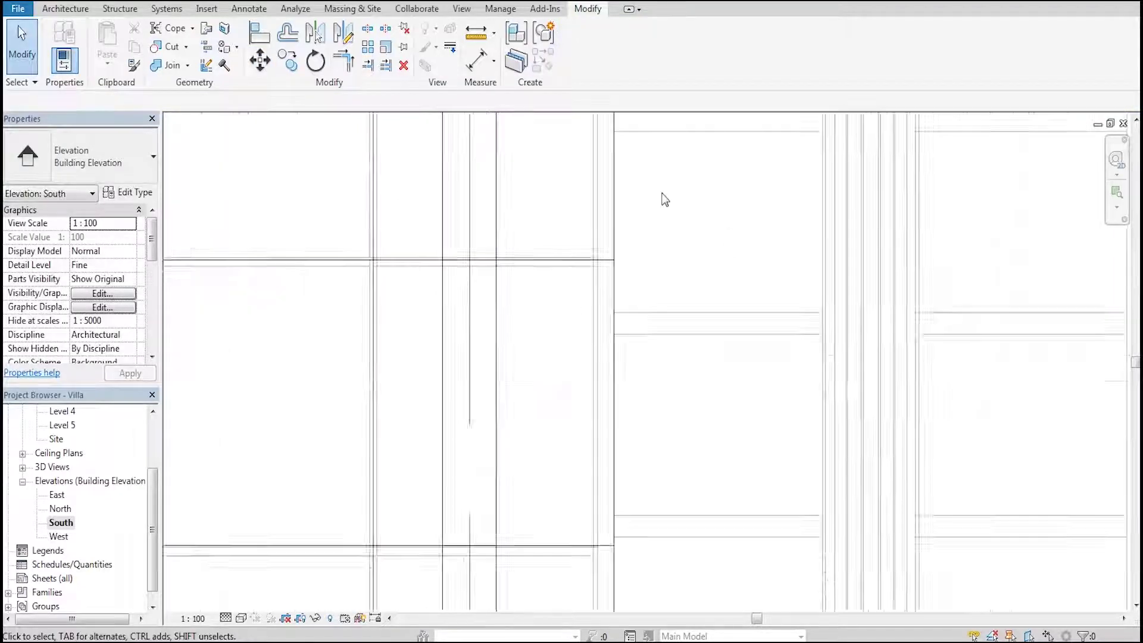
scroll(575, 286, down, 1)
scroll(559, 291, down, 1)
scroll(522, 298, down, 1)
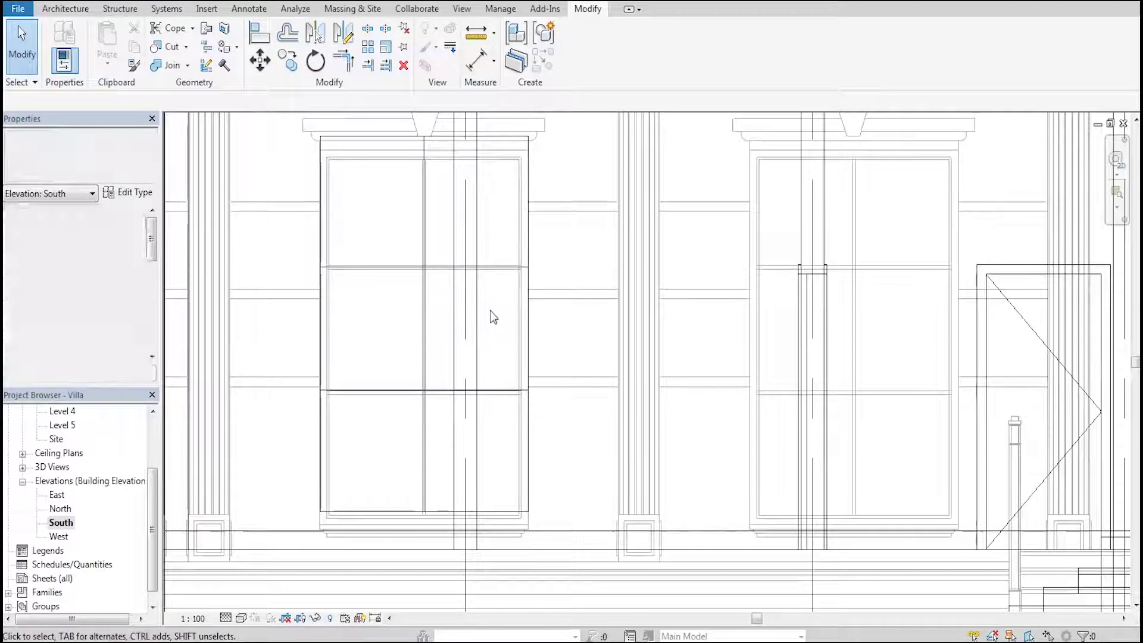
scroll(481, 331, down, 1)
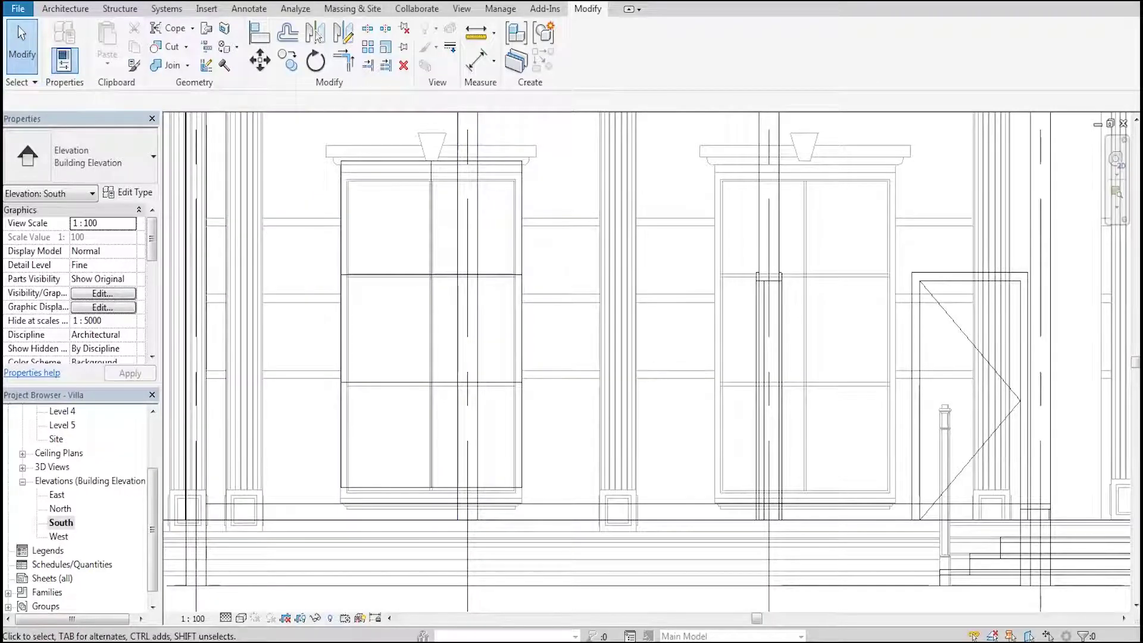
Tile the 3D view beside the elevation and zoom onto the six-pane W1B window.
key(ctrl+Tab)
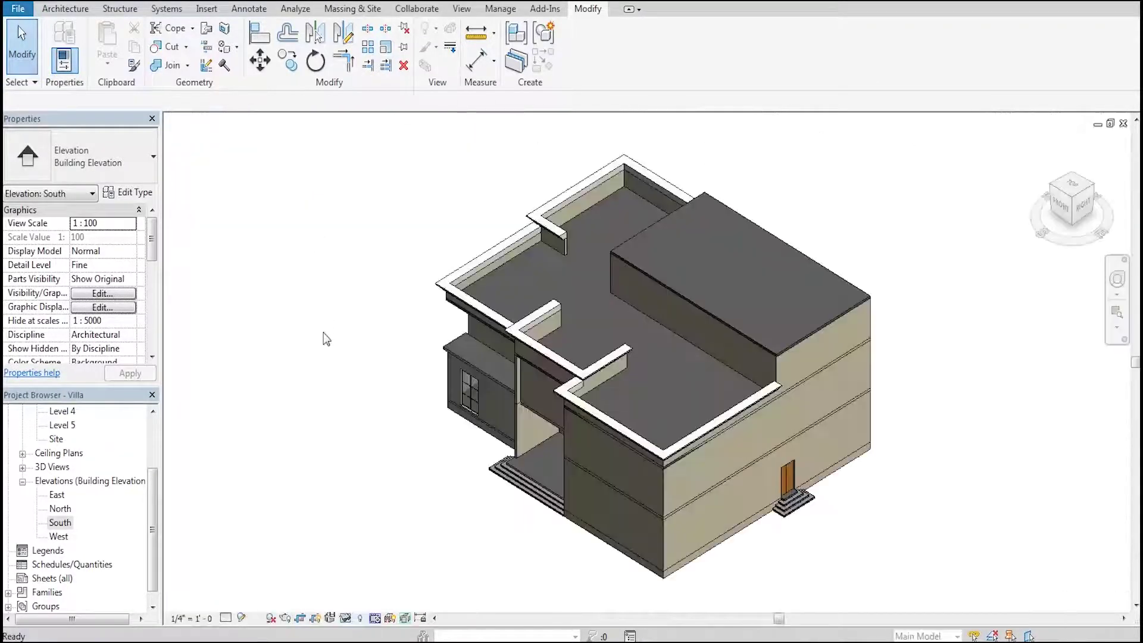
key(w)
key(t)
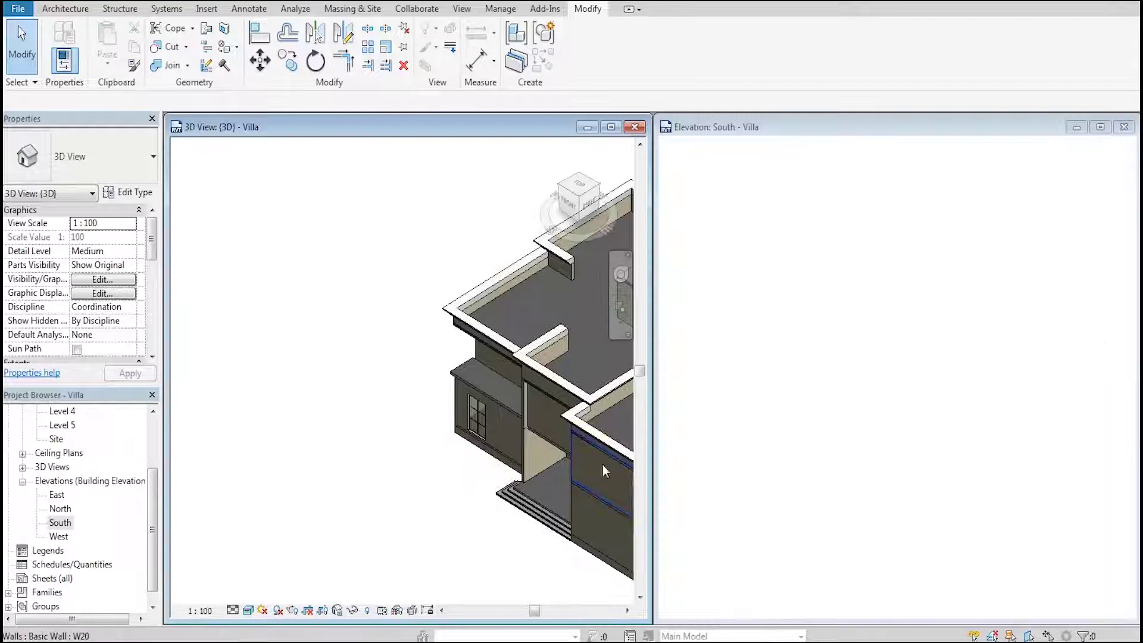
middle_drag(431, 467, 241, 424)
scroll(249, 404, up, 3)
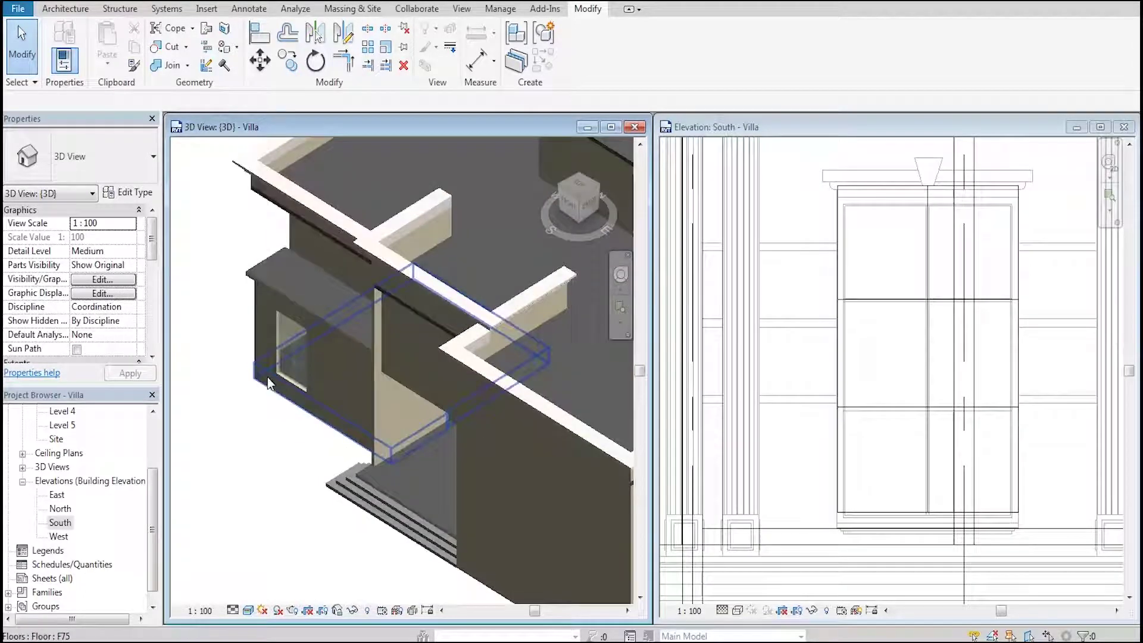
scroll(258, 435, up, 3)
scroll(266, 454, up, 2)
scroll(256, 506, up, 2)
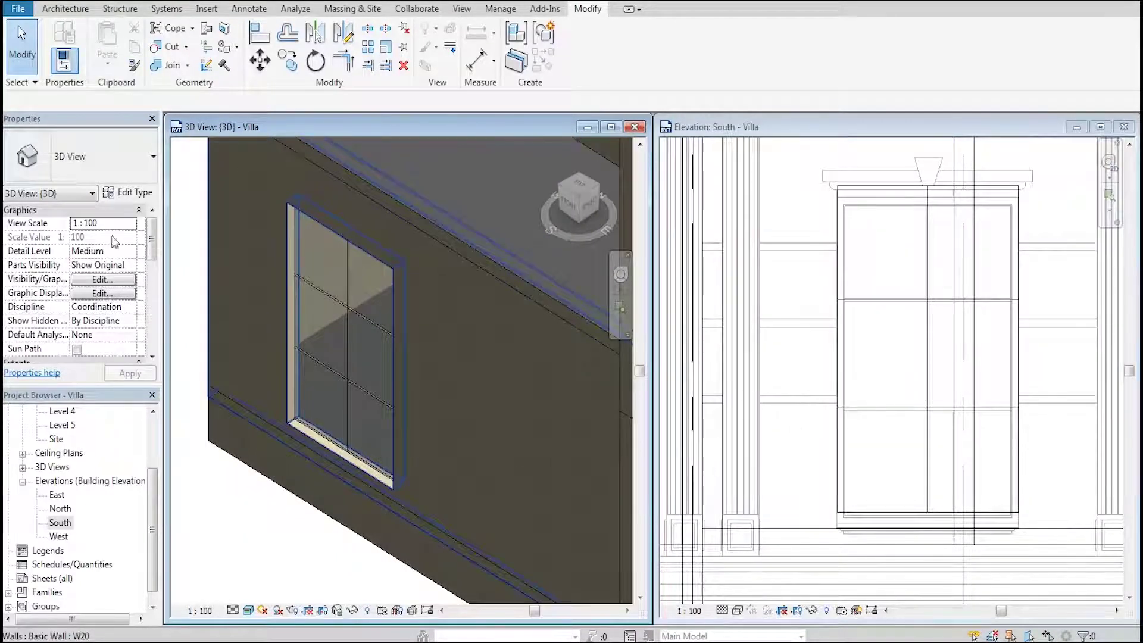
Open the Level 2 floor plan and zoom in on the W1B windows.
scroll(149, 485, up, 2)
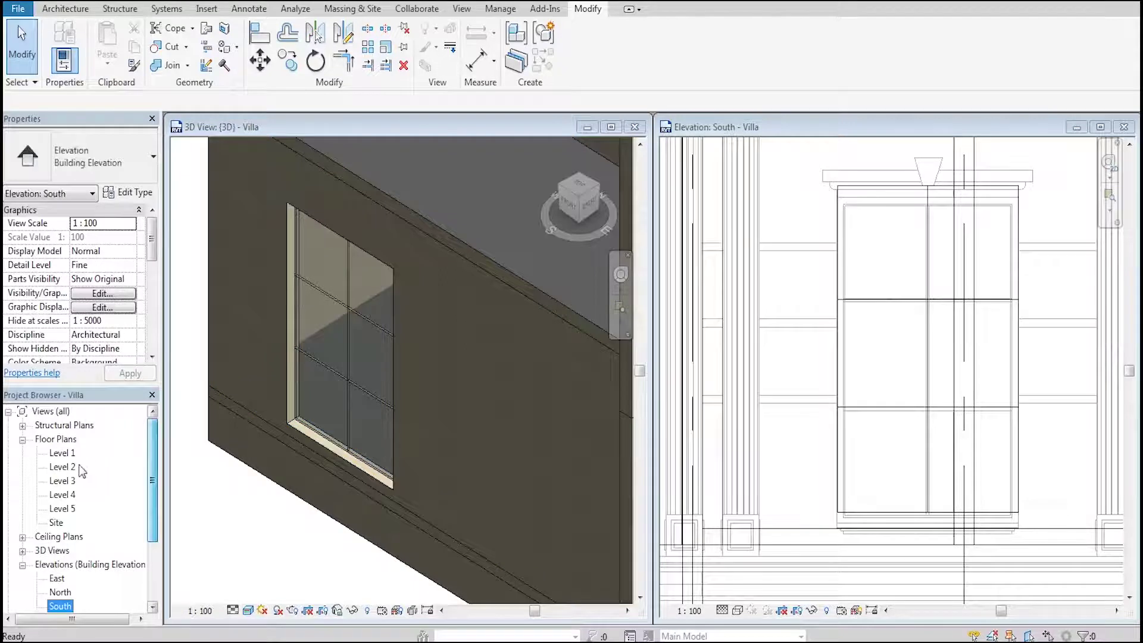
double_click(63, 467)
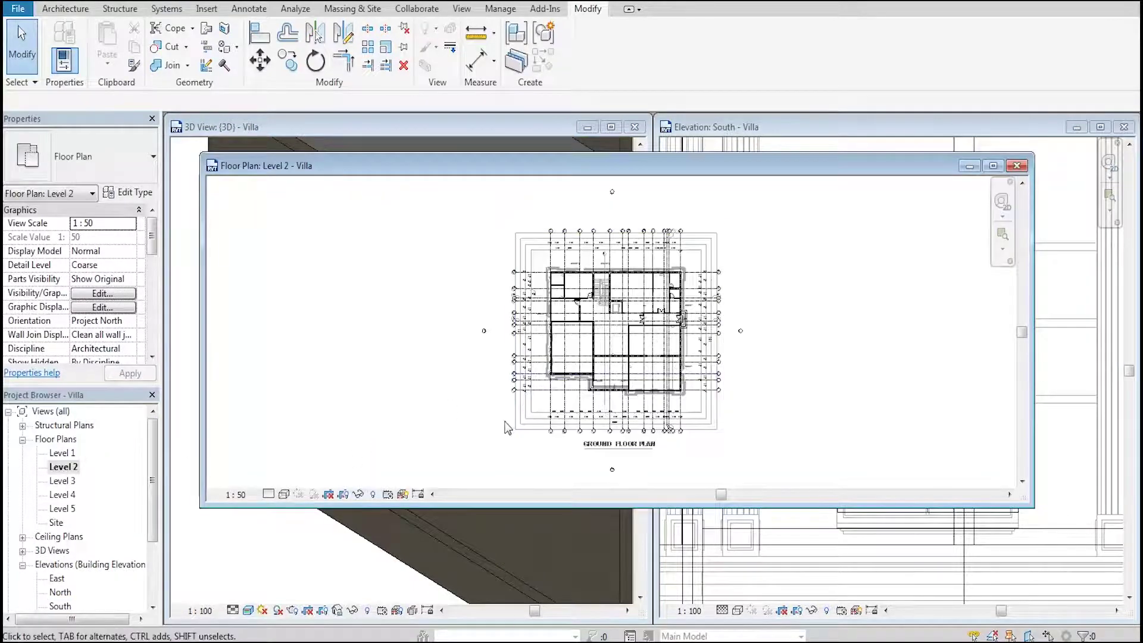
scroll(571, 405, up, 1)
scroll(560, 416, up, 1)
scroll(541, 434, up, 2)
scroll(519, 452, up, 3)
scroll(519, 453, up, 1)
middle_drag(563, 298, 581, 224)
scroll(581, 225, down, 2)
scroll(447, 429, up, 2)
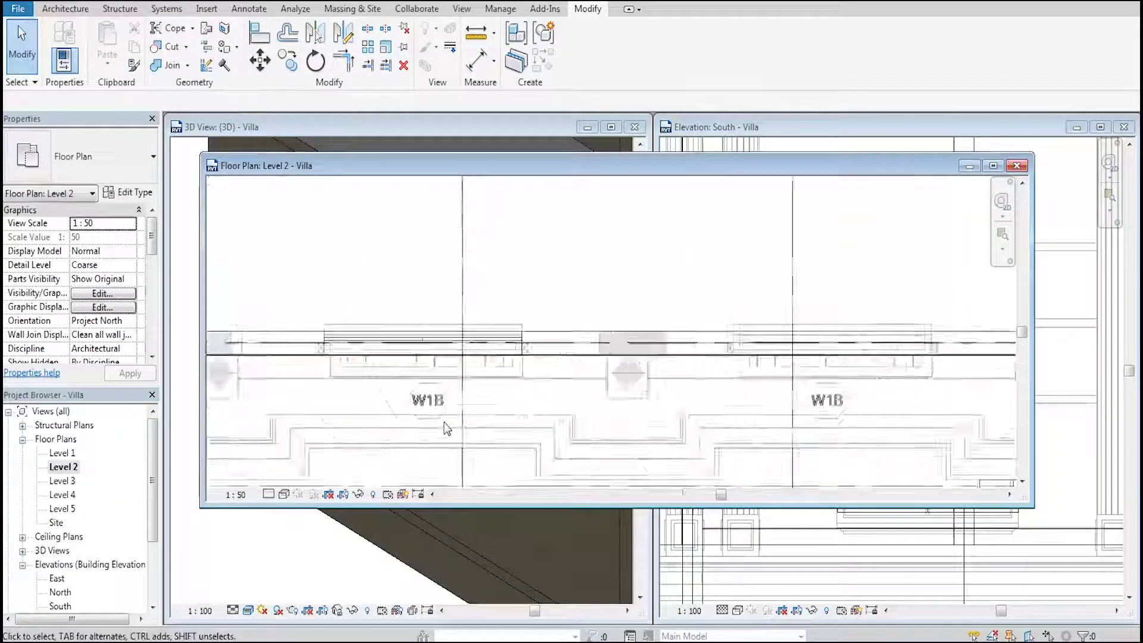
scroll(446, 429, up, 2)
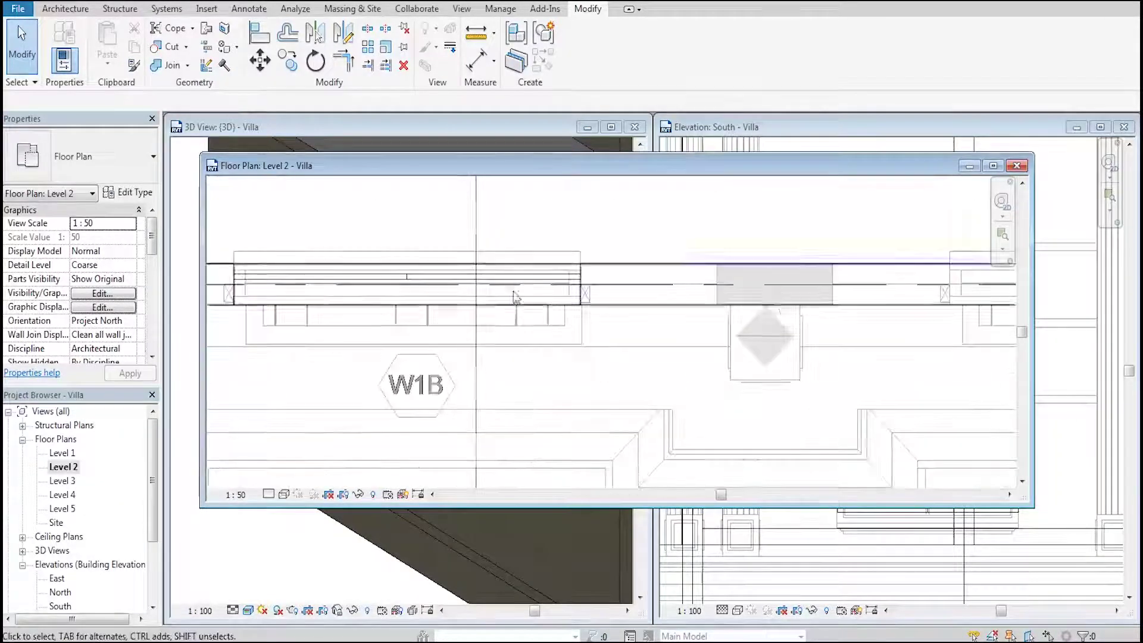
Flip the W1B curtain wall's orientation and back, then close the Level 2 plan.
click(582, 285)
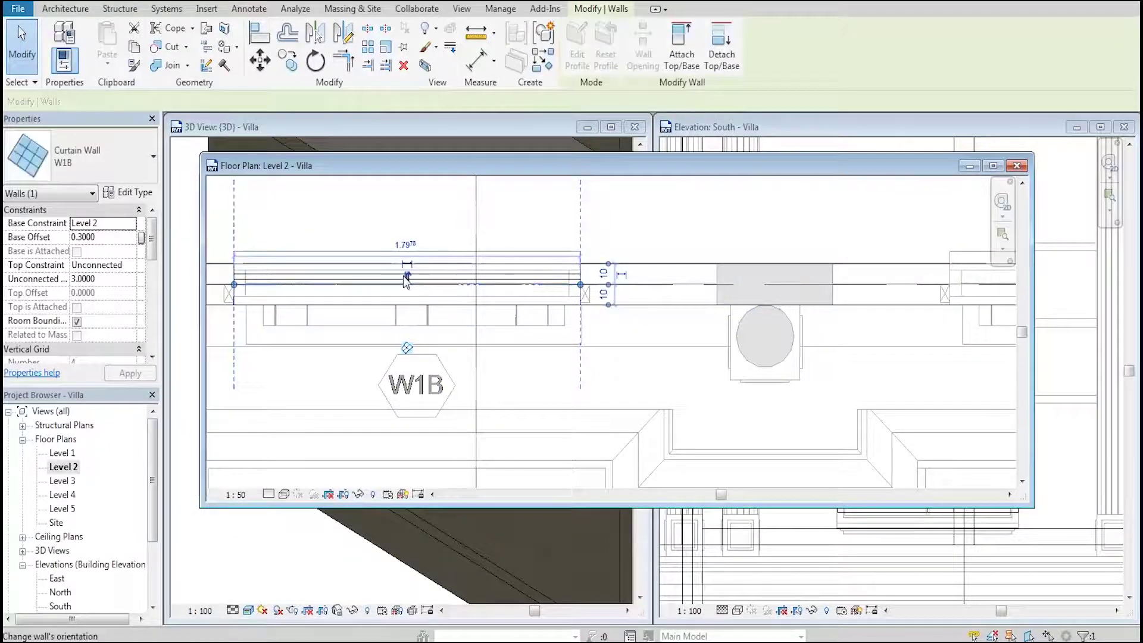
click(403, 289)
click(407, 278)
click(677, 205)
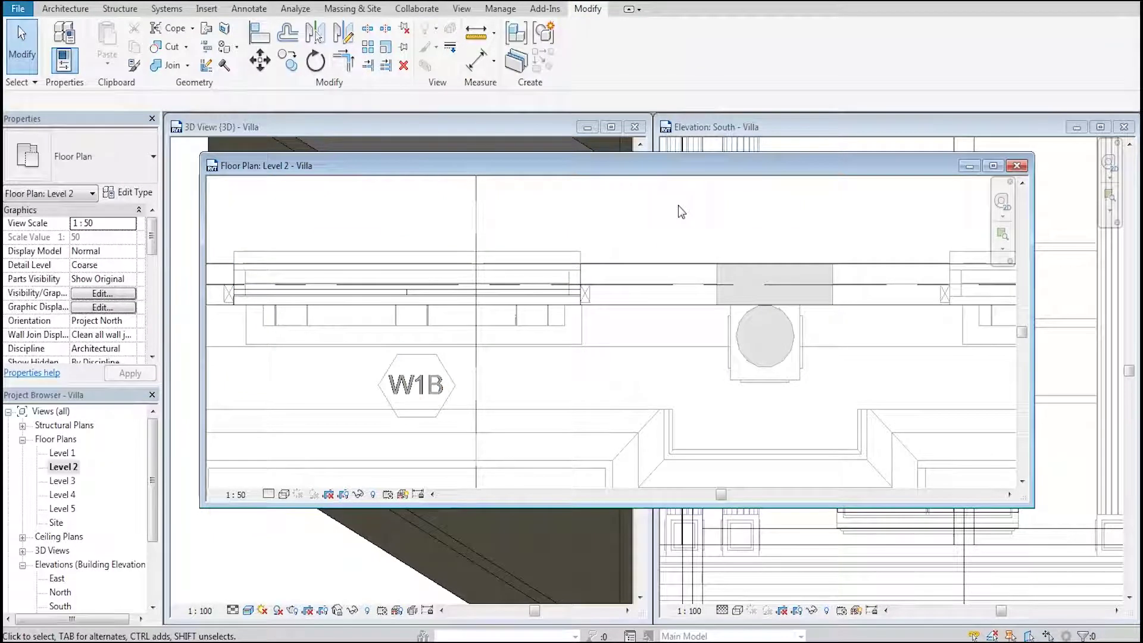
click(1016, 166)
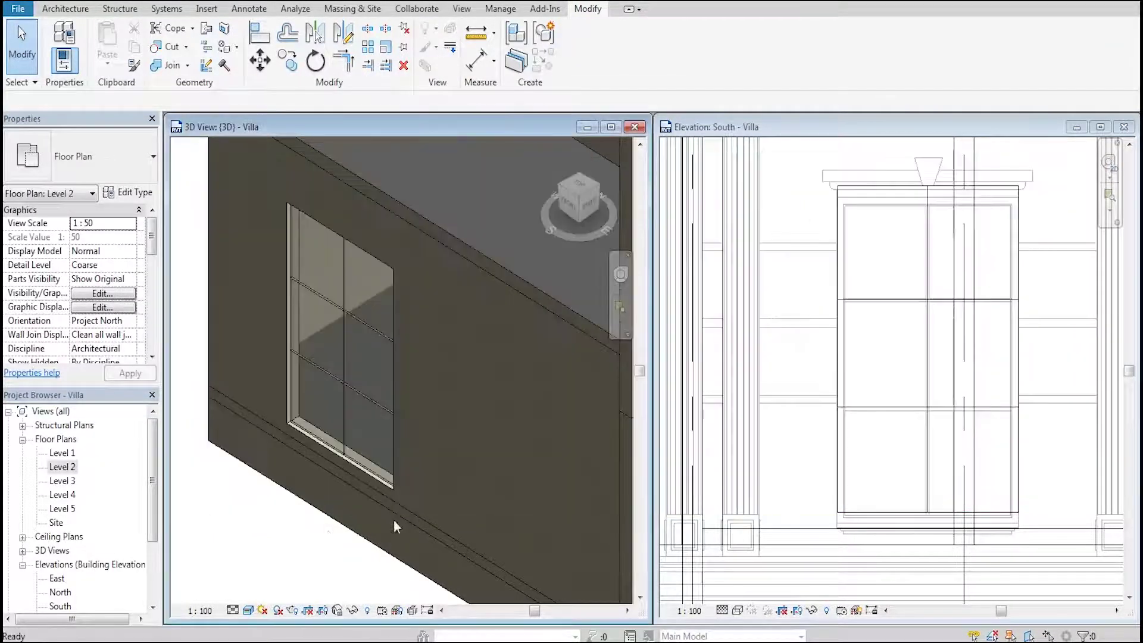
Orbit the 3D view to face the window and start the Mullion tool.
click(269, 575)
shift+middle_drag(269, 576, 318, 302)
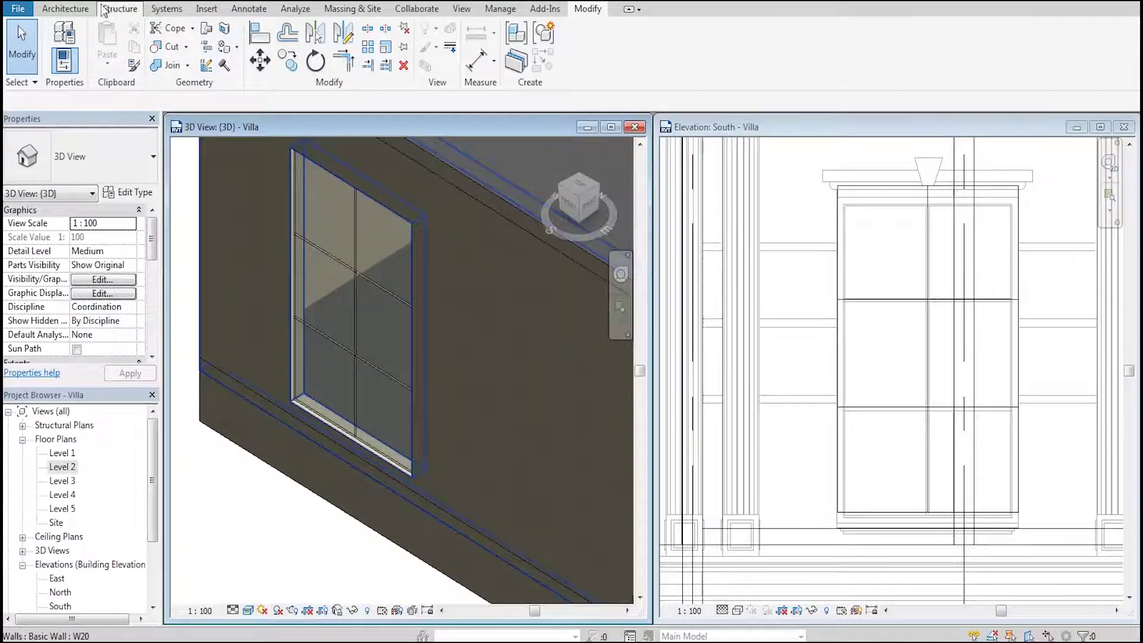
click(65, 8)
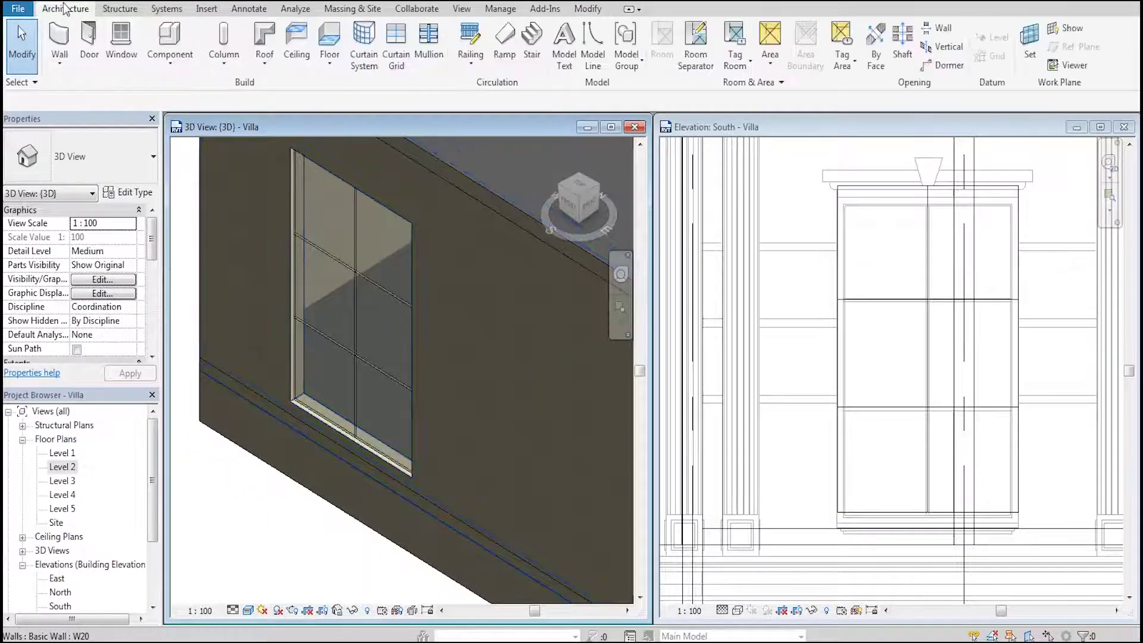
click(431, 55)
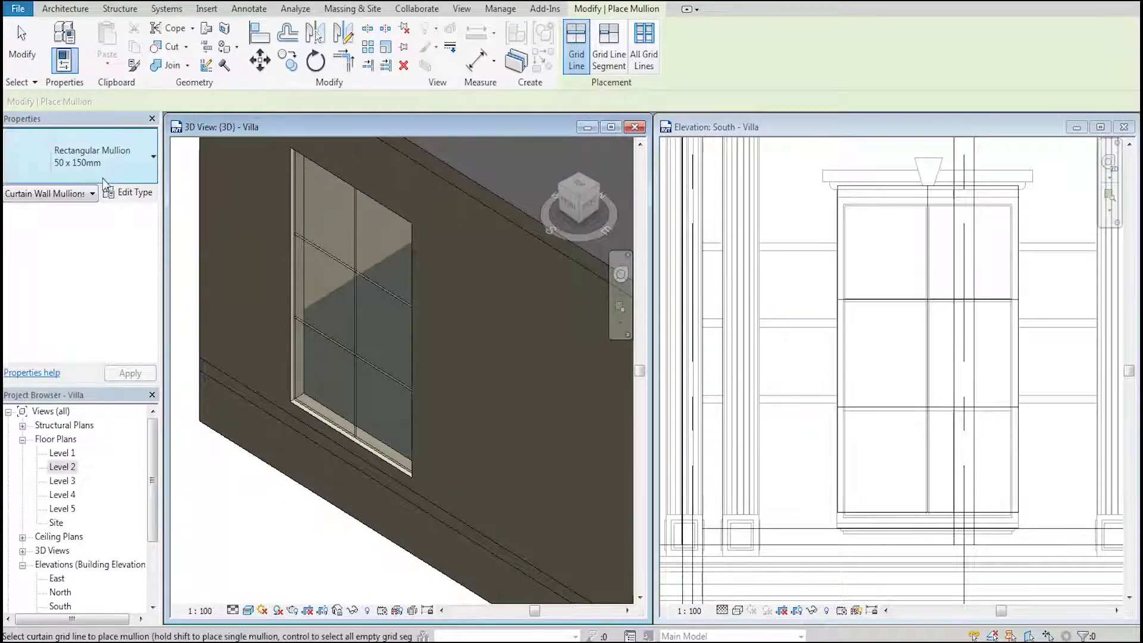
Duplicate the 50 x 150mm mullion type as a new type named 15x15.
click(141, 171)
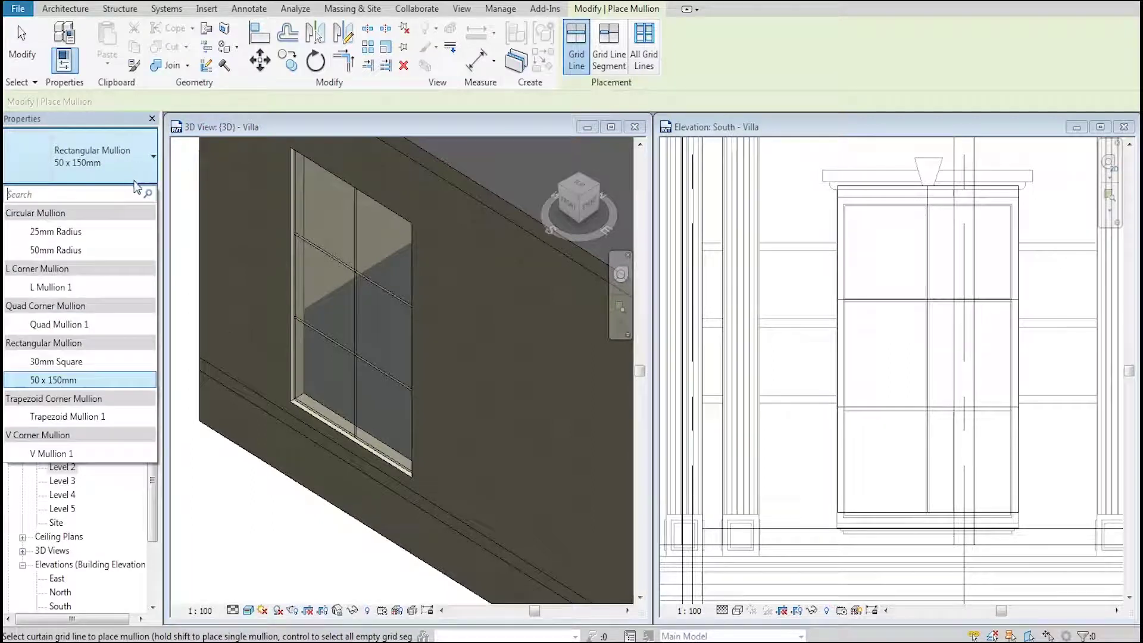
click(72, 382)
click(142, 192)
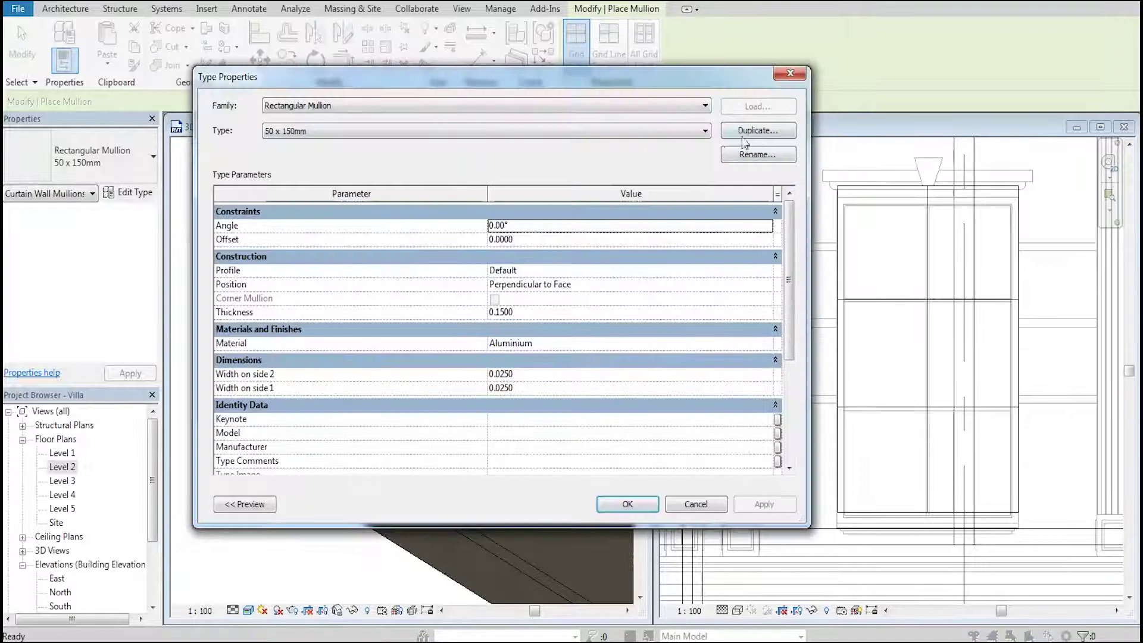
click(747, 132)
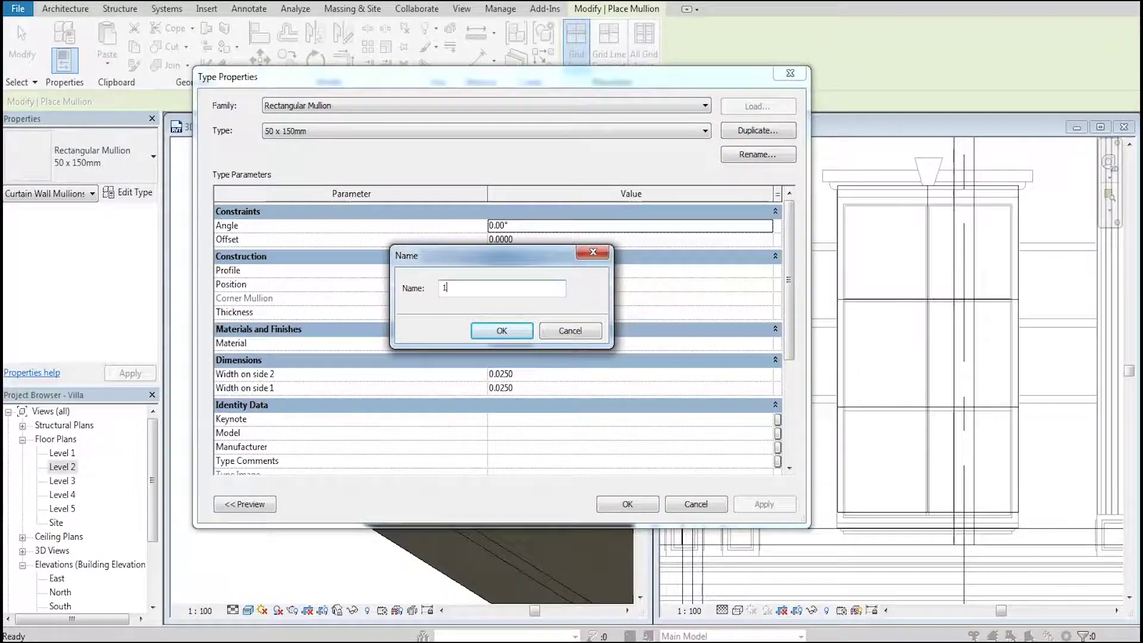
text(15x15)
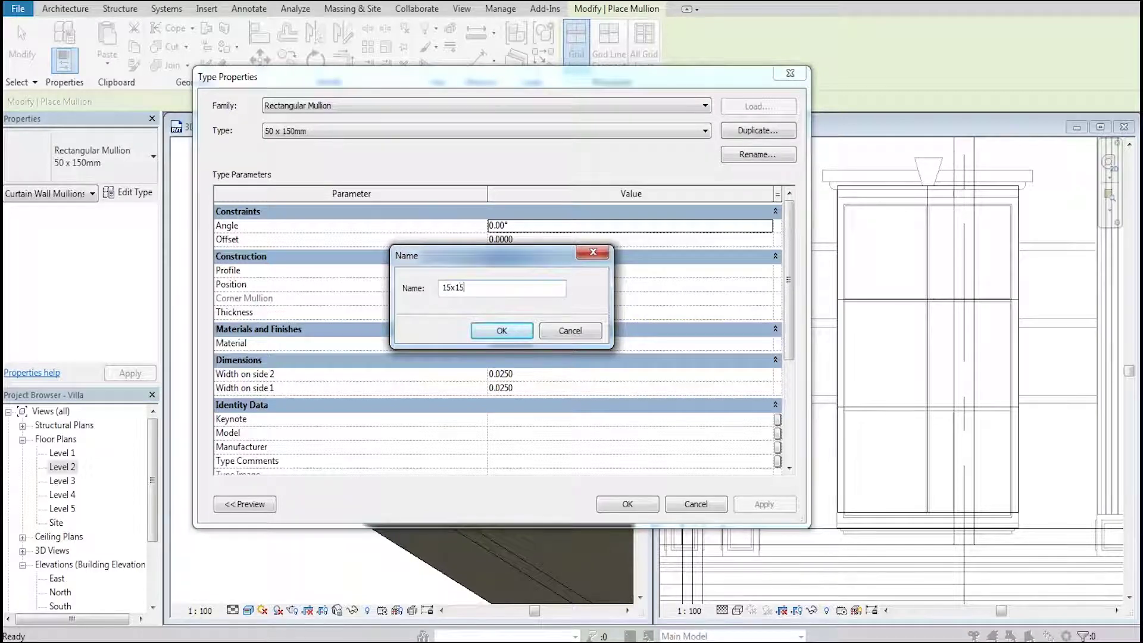
key(Return)
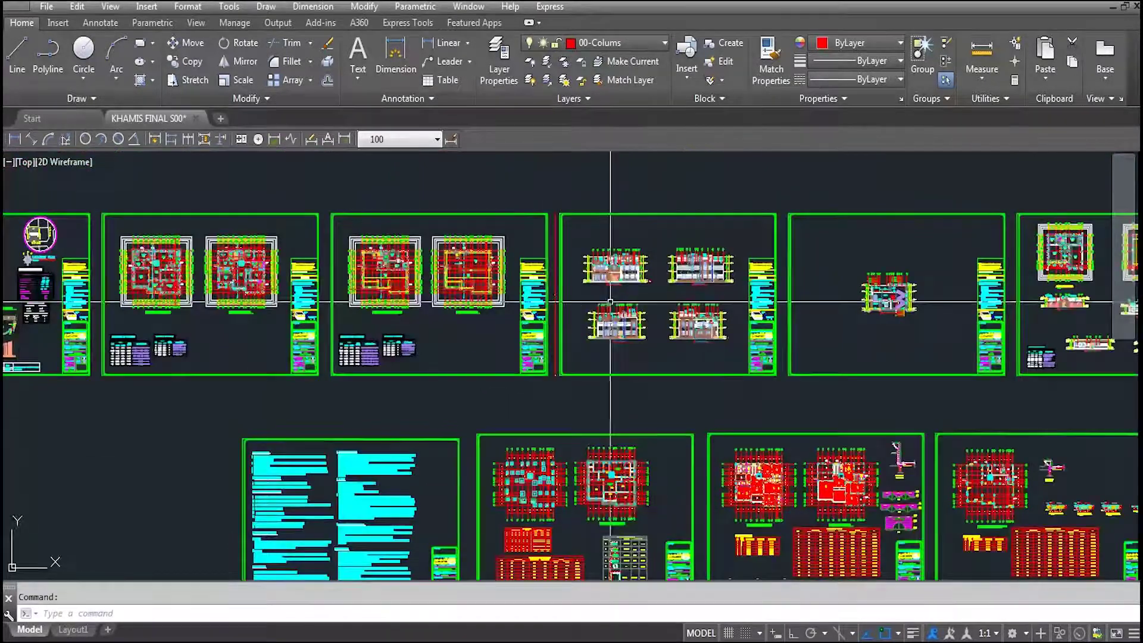
Zoom into the elevation sheet and measure the window height as 2.20.
scroll(612, 295, up, 5)
scroll(612, 295, up, 3)
scroll(576, 297, up, 3)
scroll(544, 339, up, 3)
scroll(544, 343, up, 2)
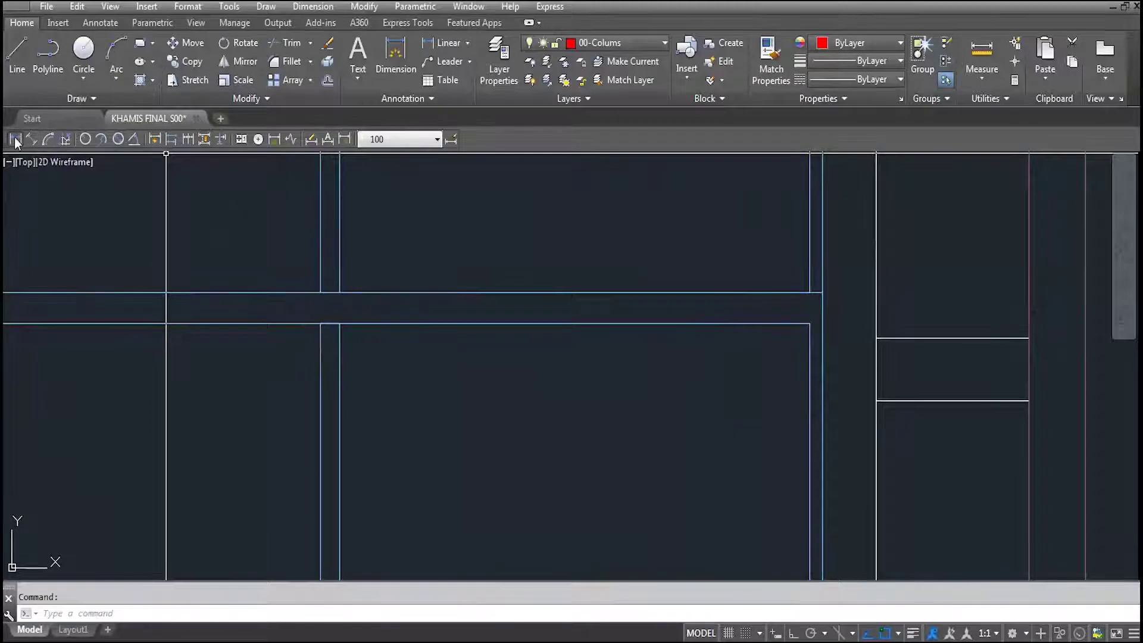
click(15, 141)
click(634, 323)
click(638, 291)
scroll(643, 307, up, 2)
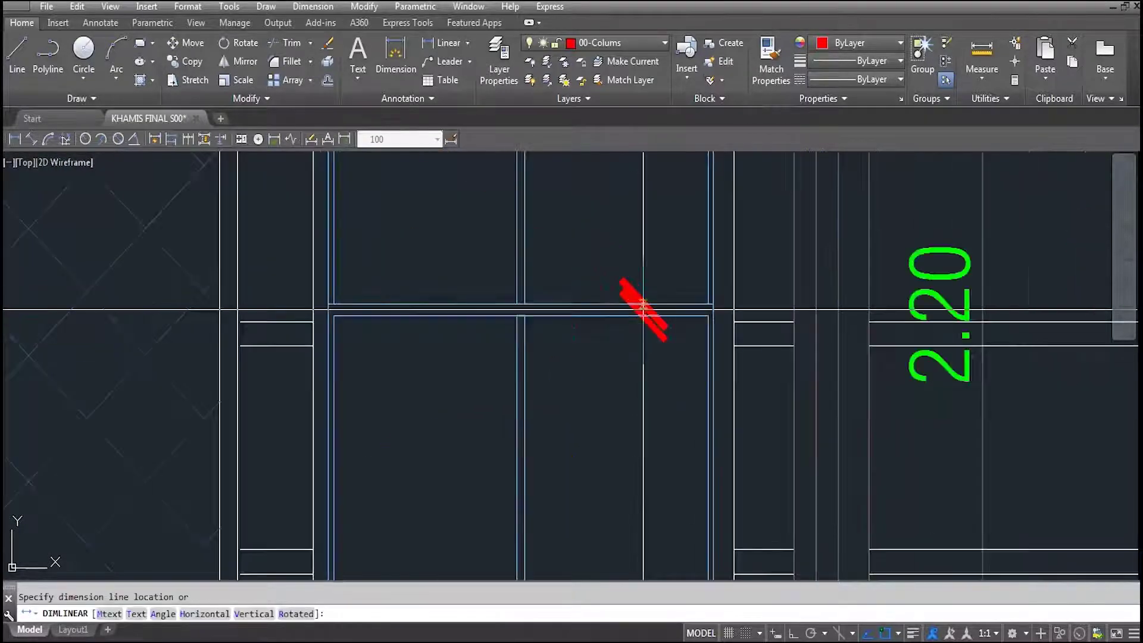
click(624, 276)
scroll(624, 277, up, 3)
click(493, 246)
key(Escape)
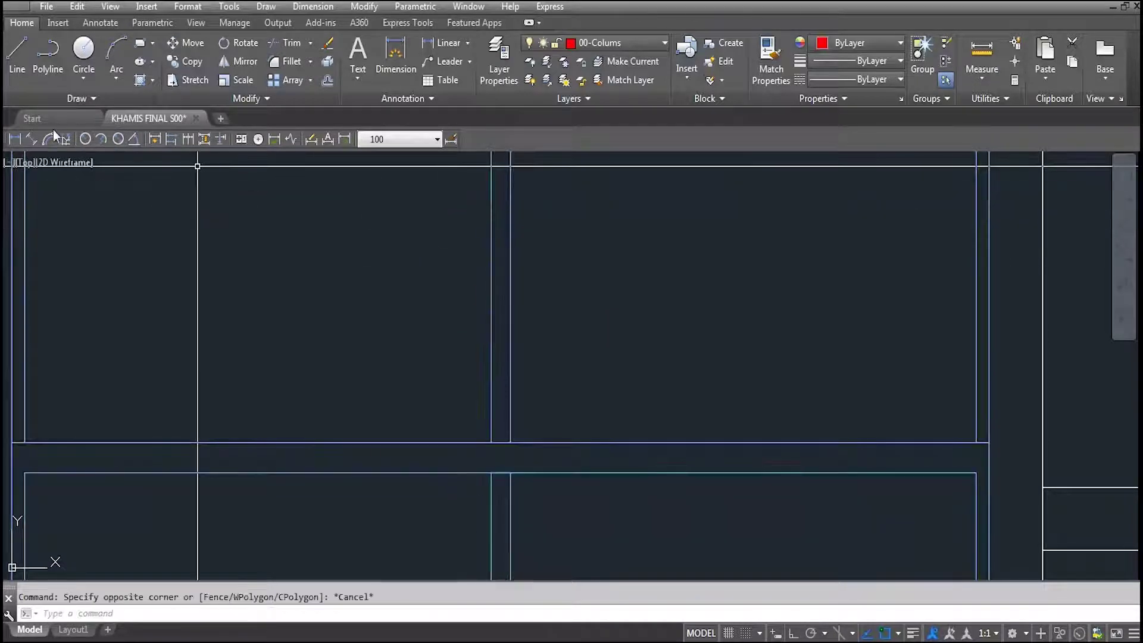
Measure the mullion width as 0.03 with DIMLINEAR, then recentre the windows.
click(13, 140)
click(492, 246)
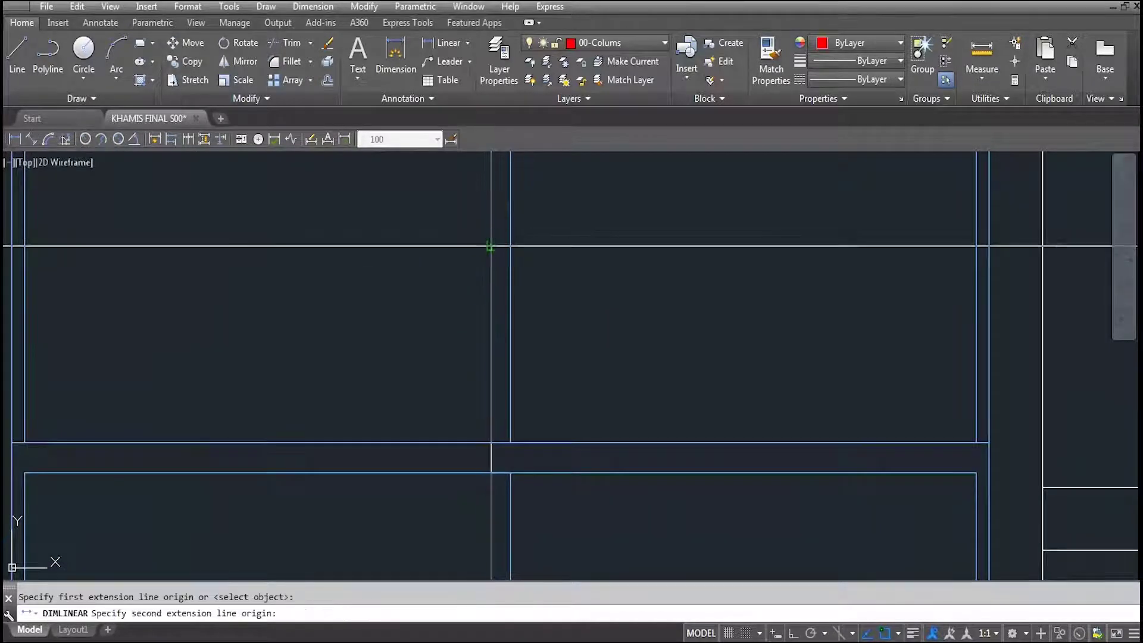
click(508, 247)
scroll(509, 250, down, 3)
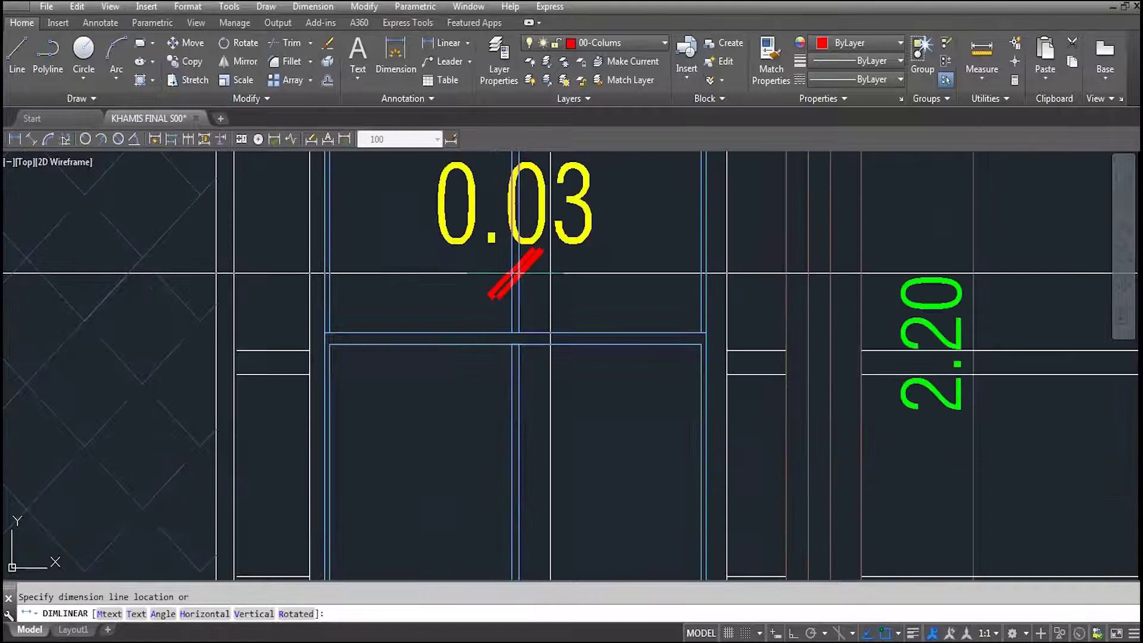
key(Escape)
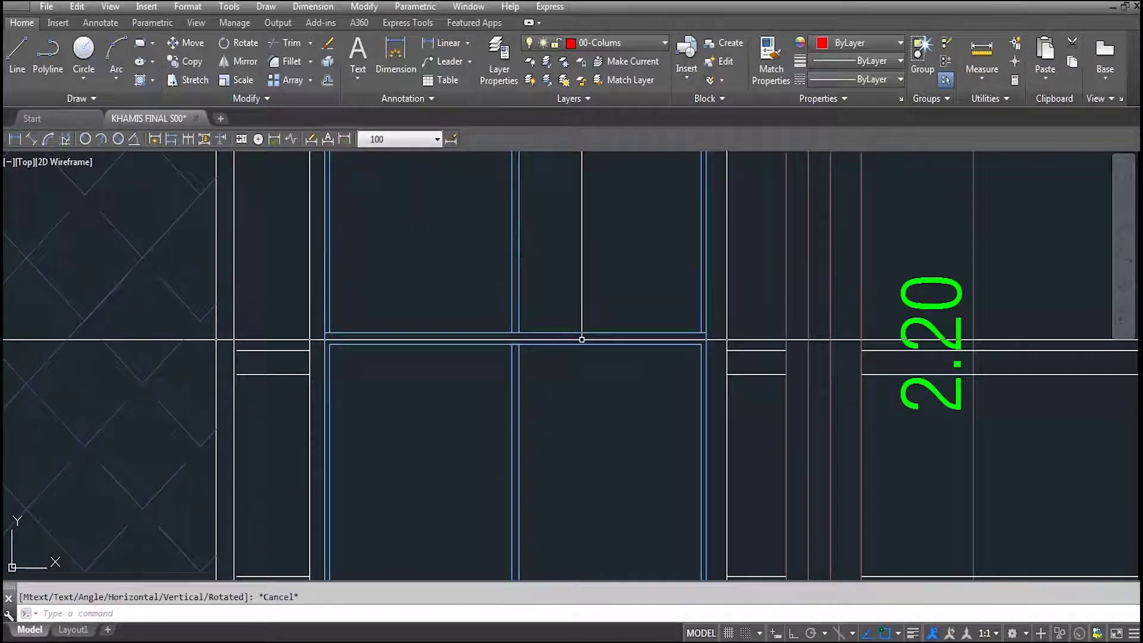
scroll(523, 357, down, 2)
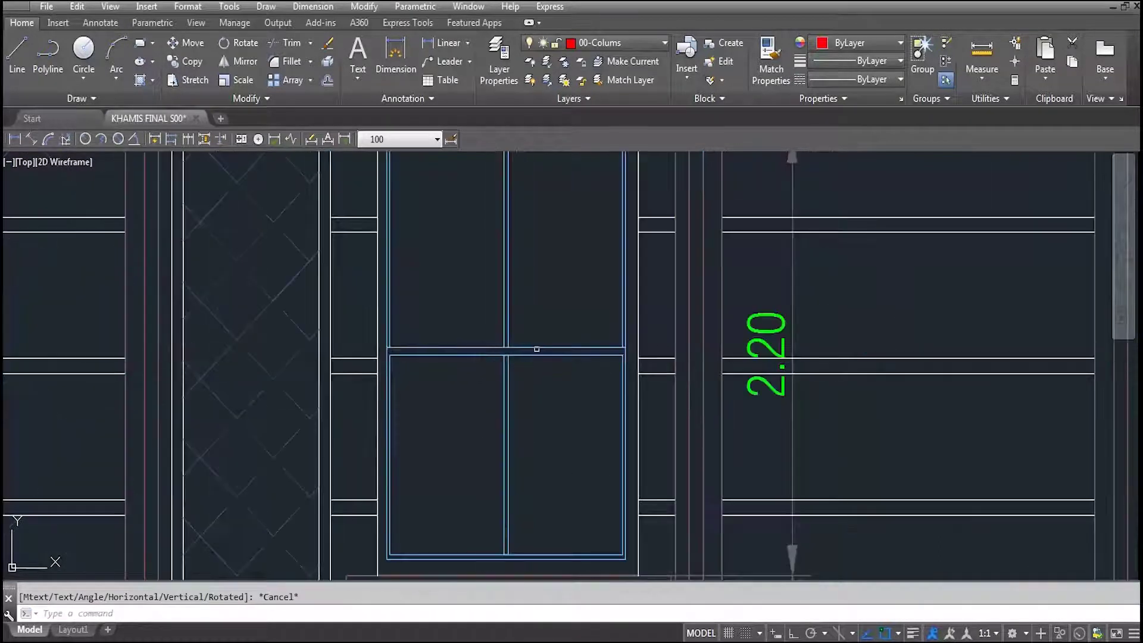
scroll(509, 290, down, 2)
middle_drag(508, 286, 503, 303)
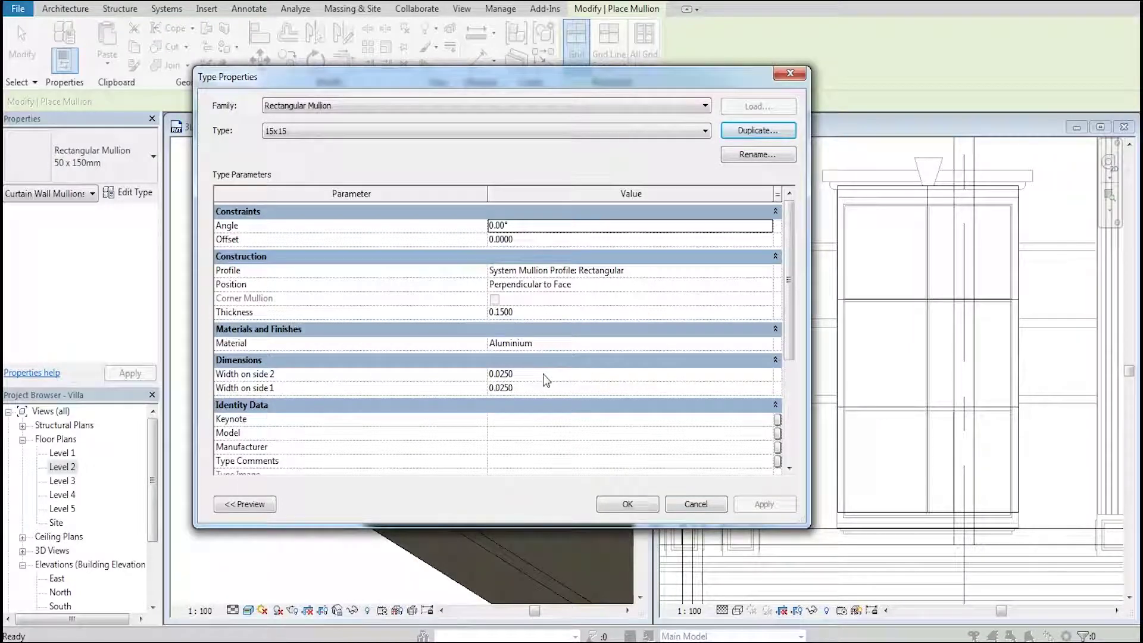
Duplicate the 30mm Square mullion as a 30x30 type with 0.03 thickness.
click(797, 75)
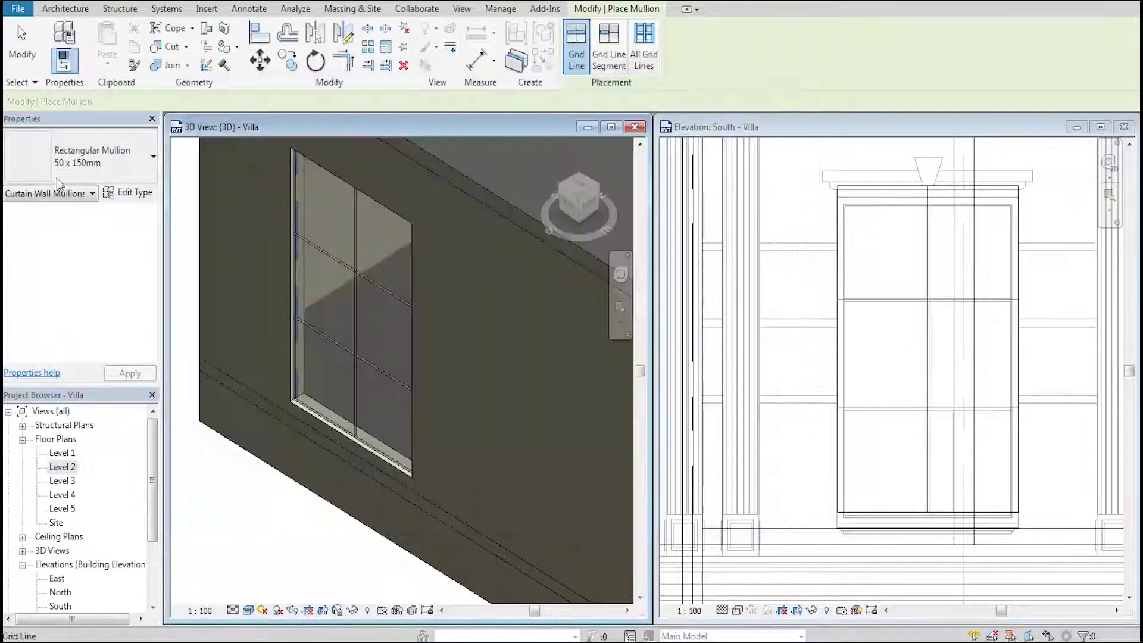
click(96, 157)
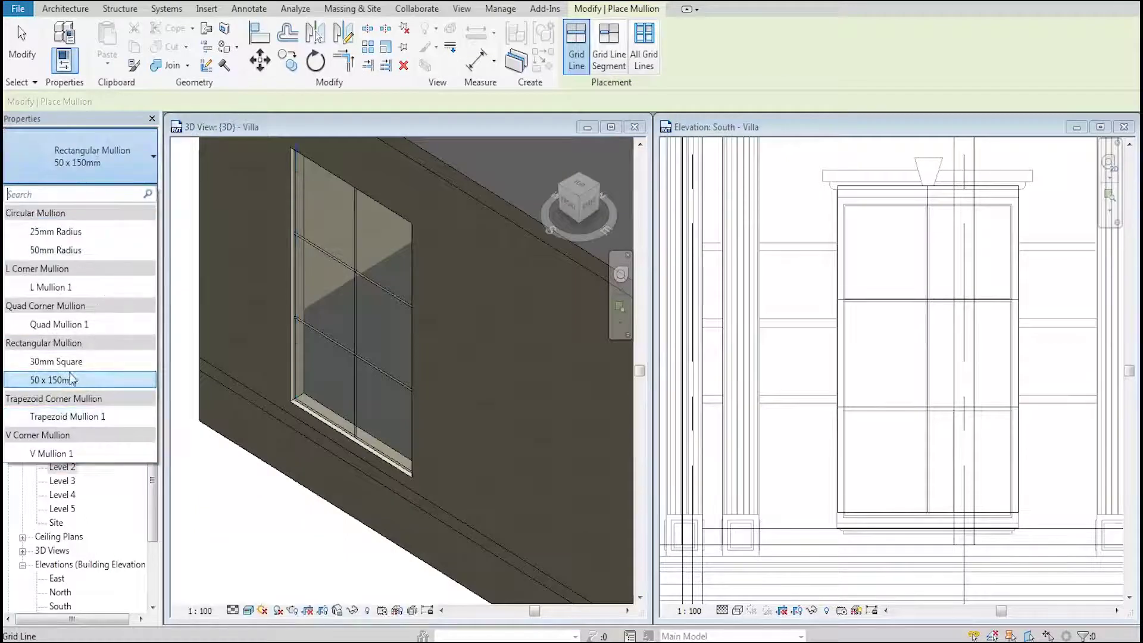
click(56, 361)
click(128, 192)
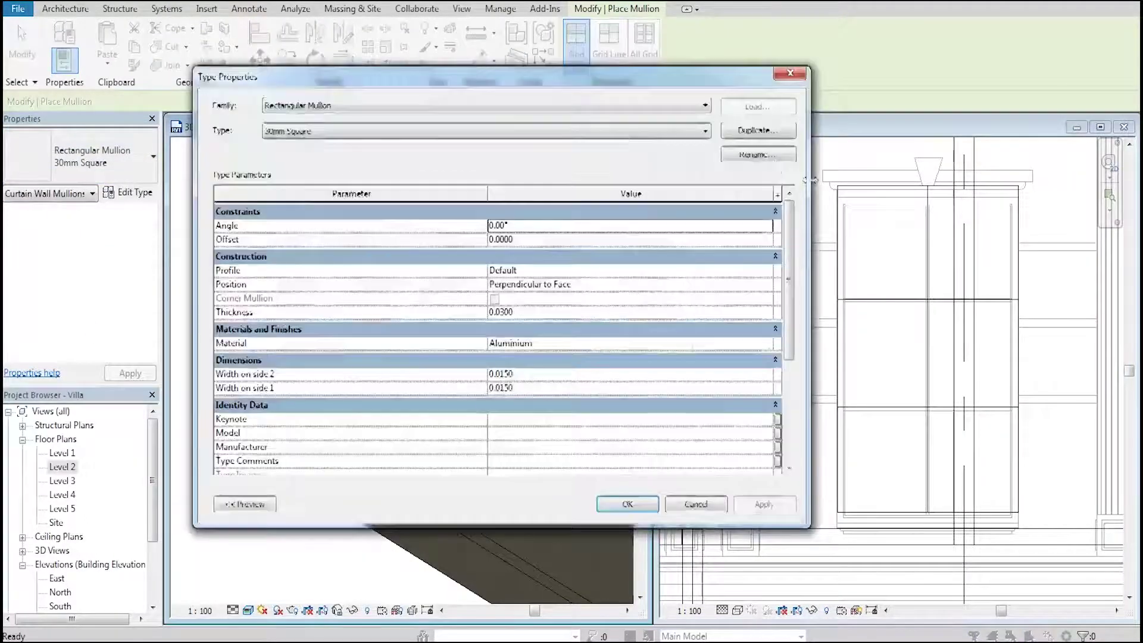
click(765, 130)
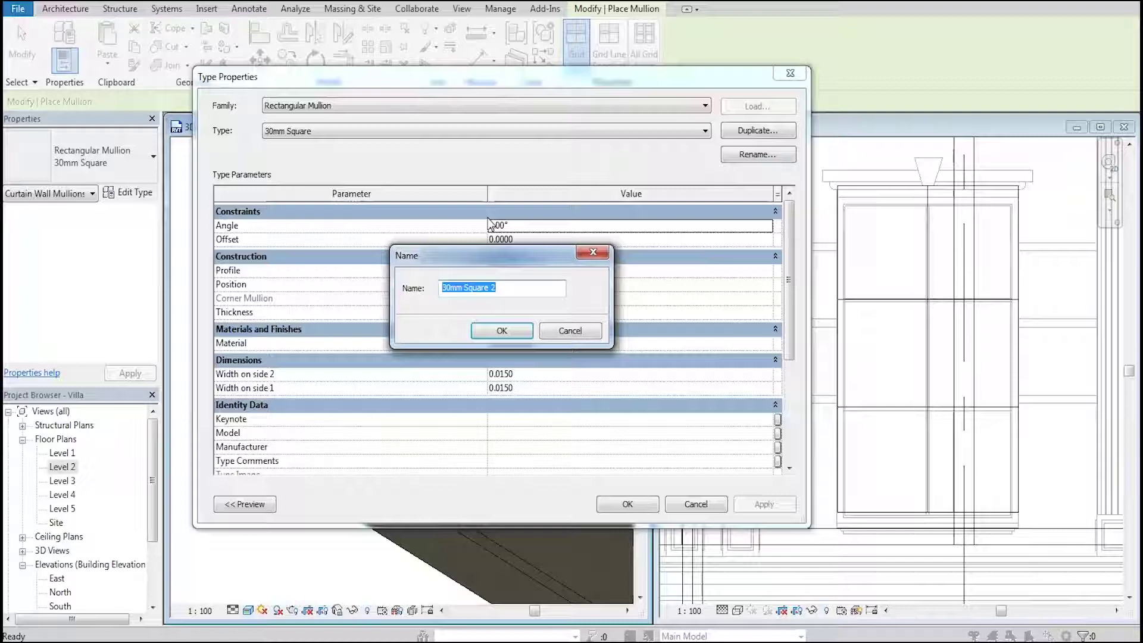
text(0x30)
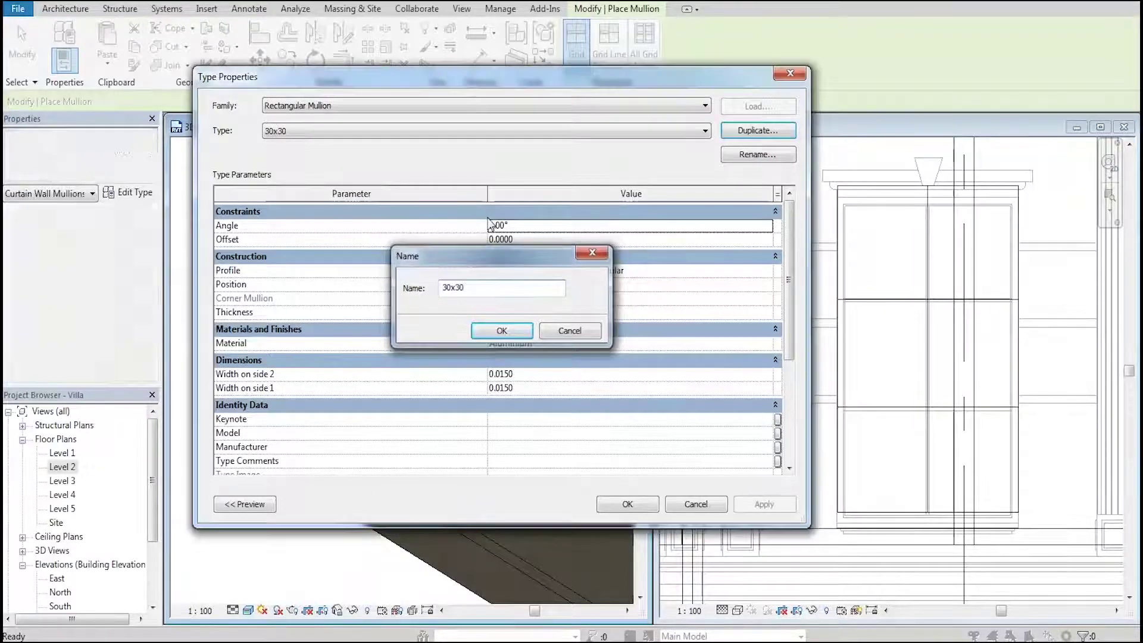
key(Return)
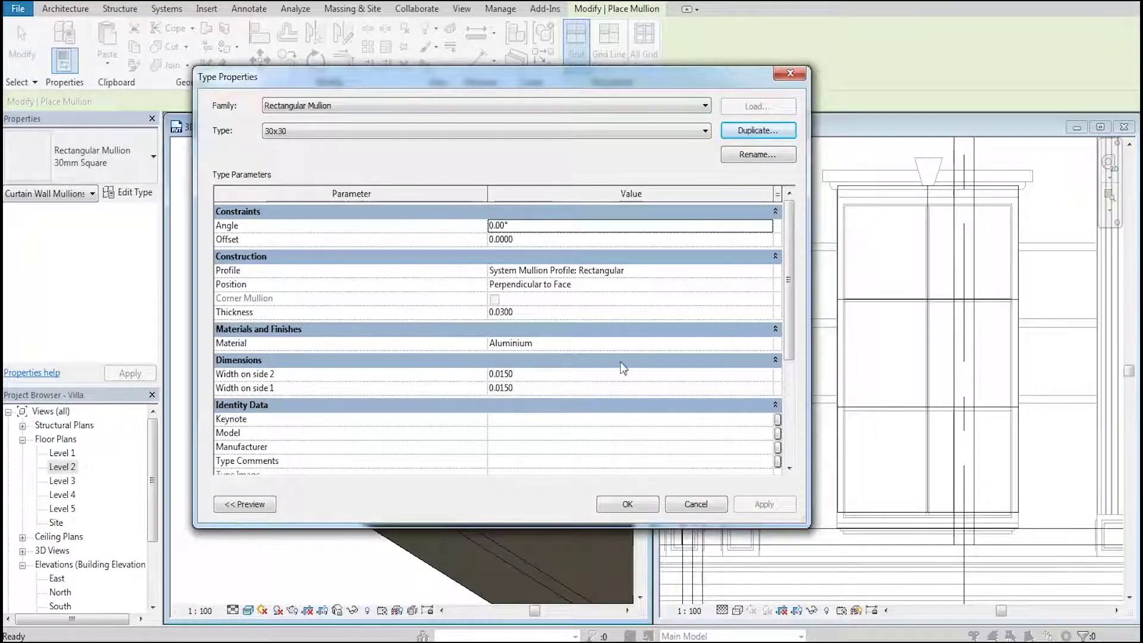
drag(783, 269, 796, 268)
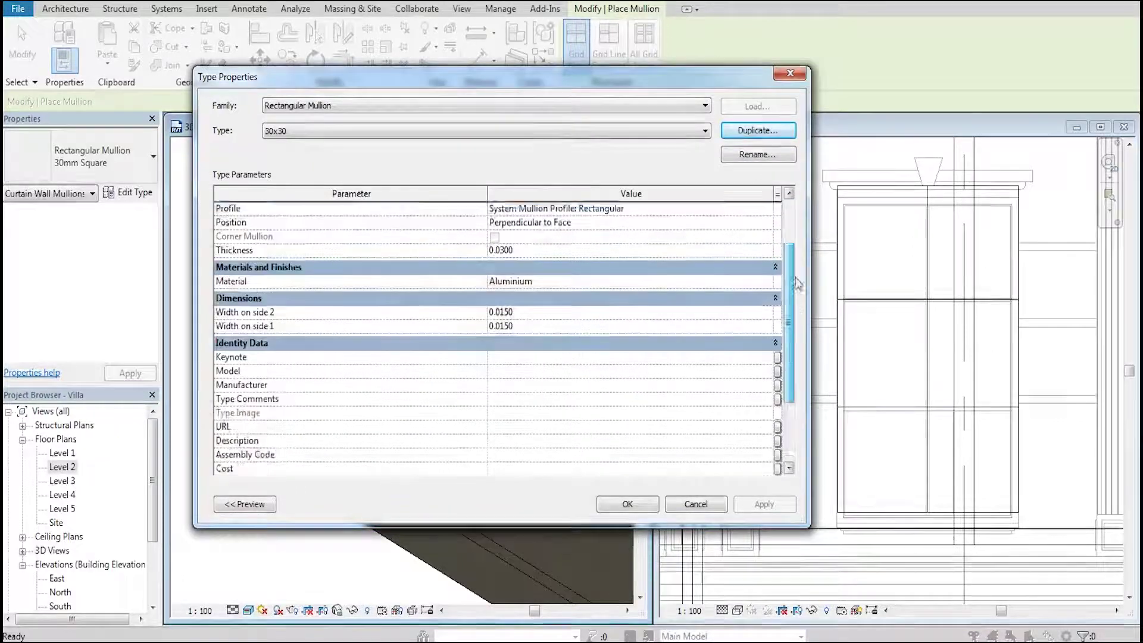
click(521, 312)
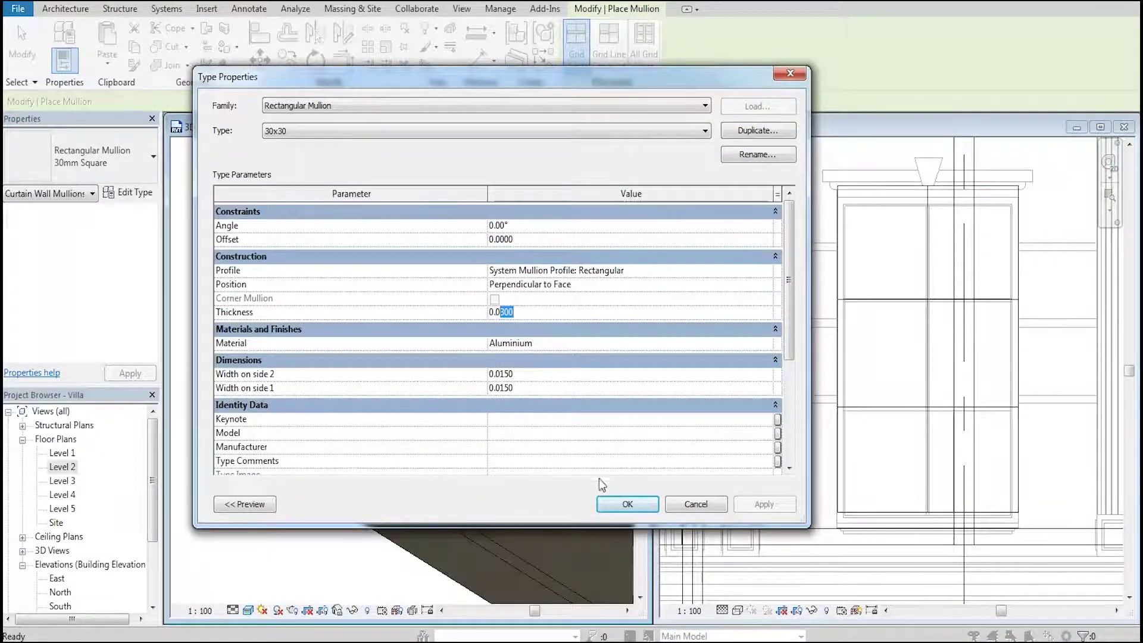
click(613, 503)
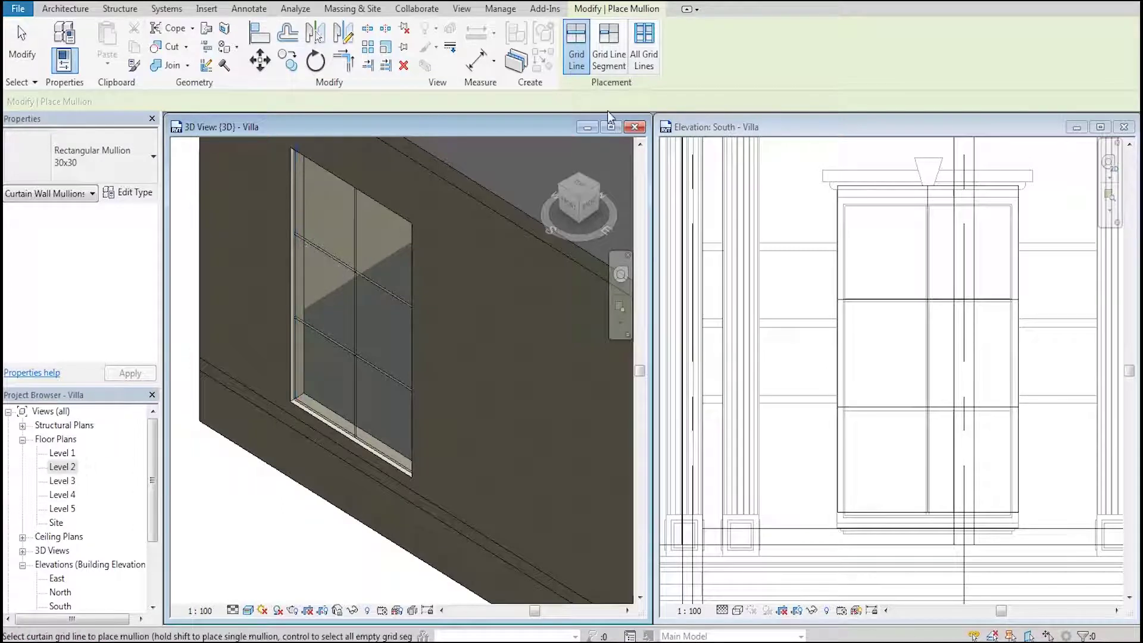
Duplicate the 30x30 mullion type as a new type named 15x15.
click(148, 195)
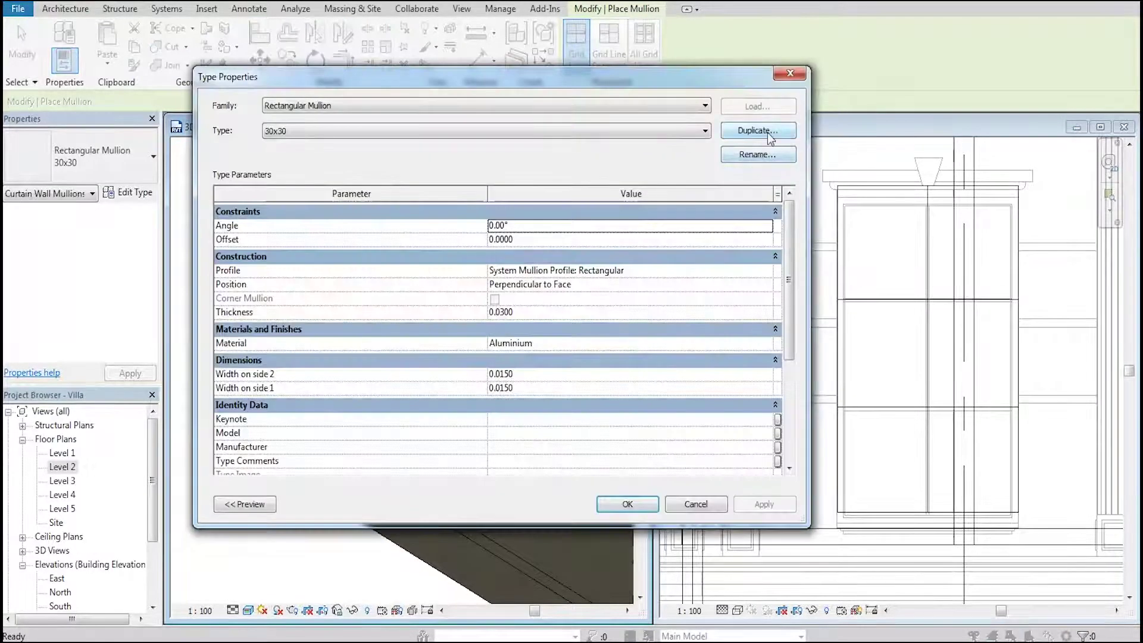
click(757, 131)
text(15x15)
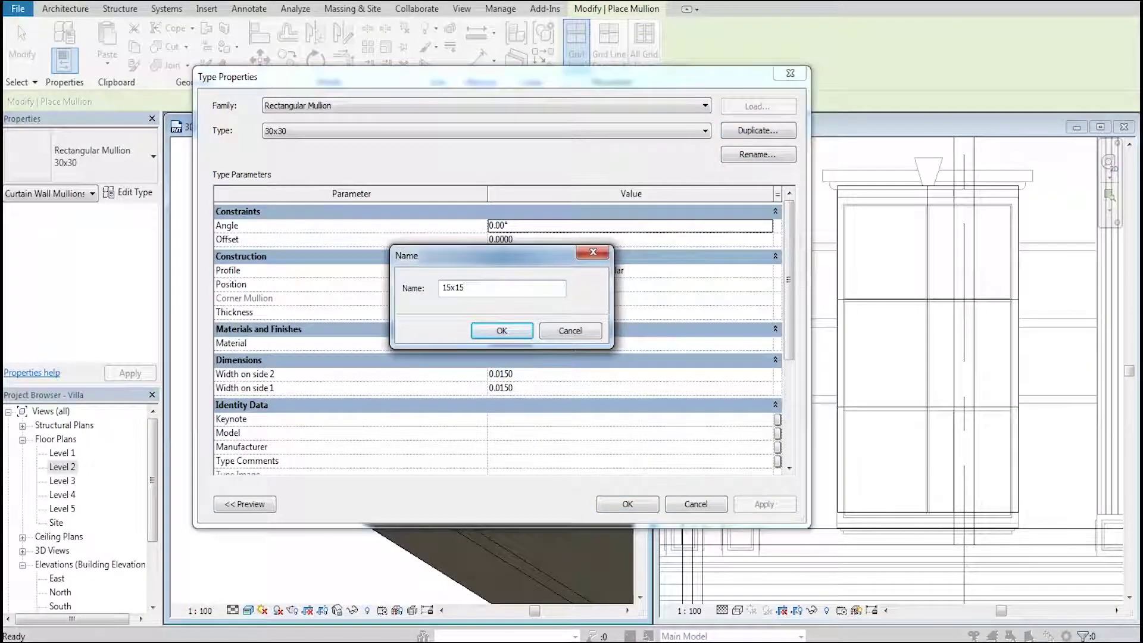
key(Return)
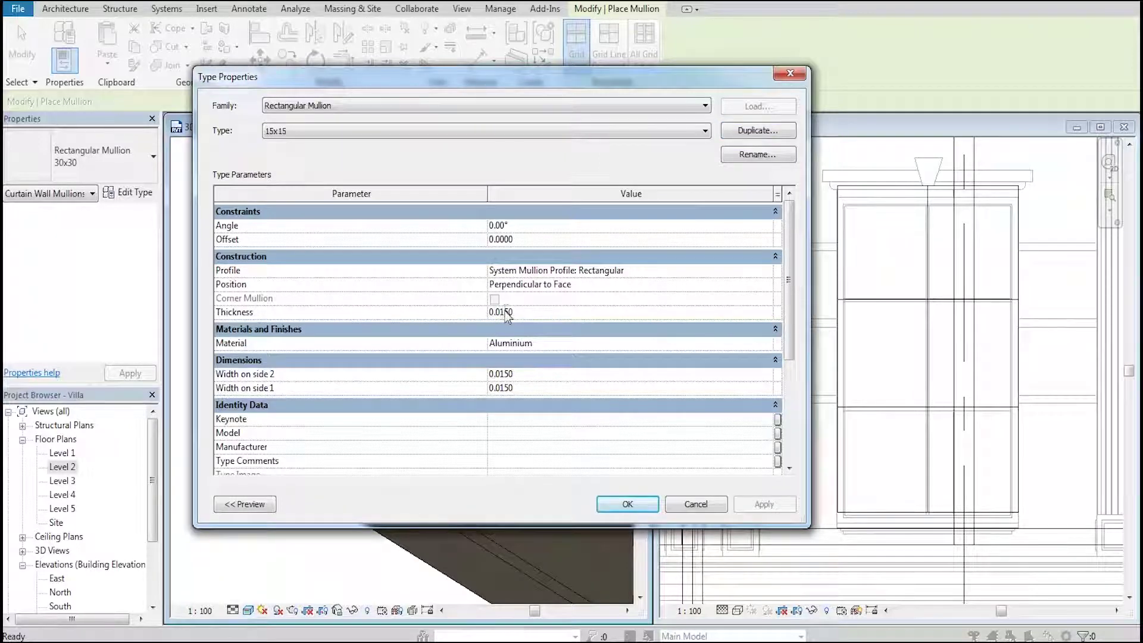
Accept the 15x15 type and place mullions on two horizontal and one vertical grid line.
click(604, 501)
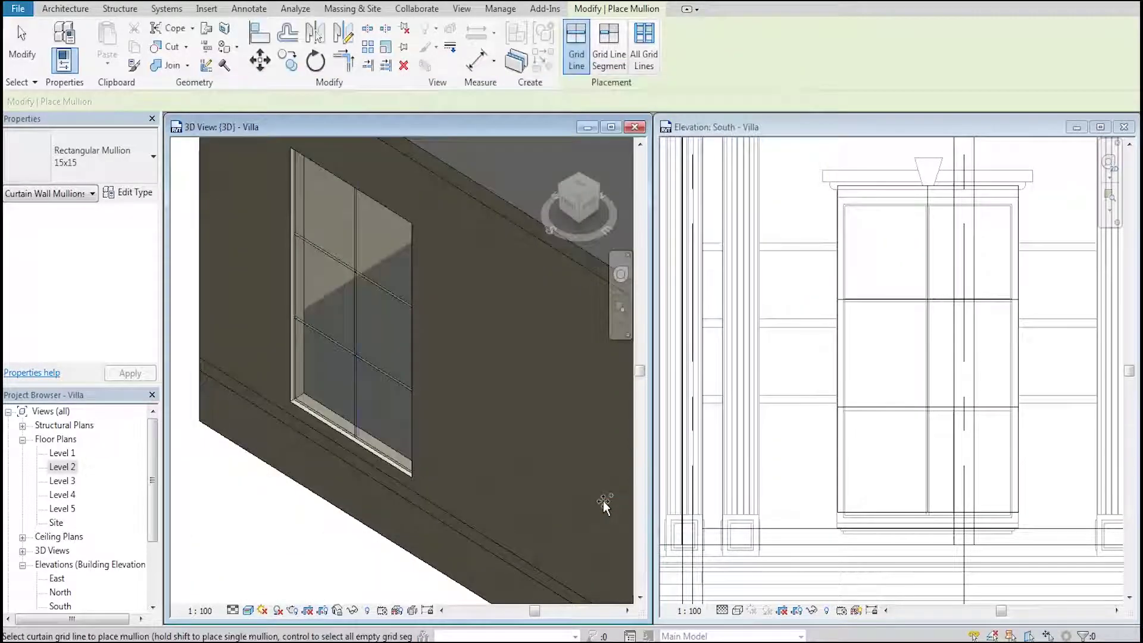
click(369, 326)
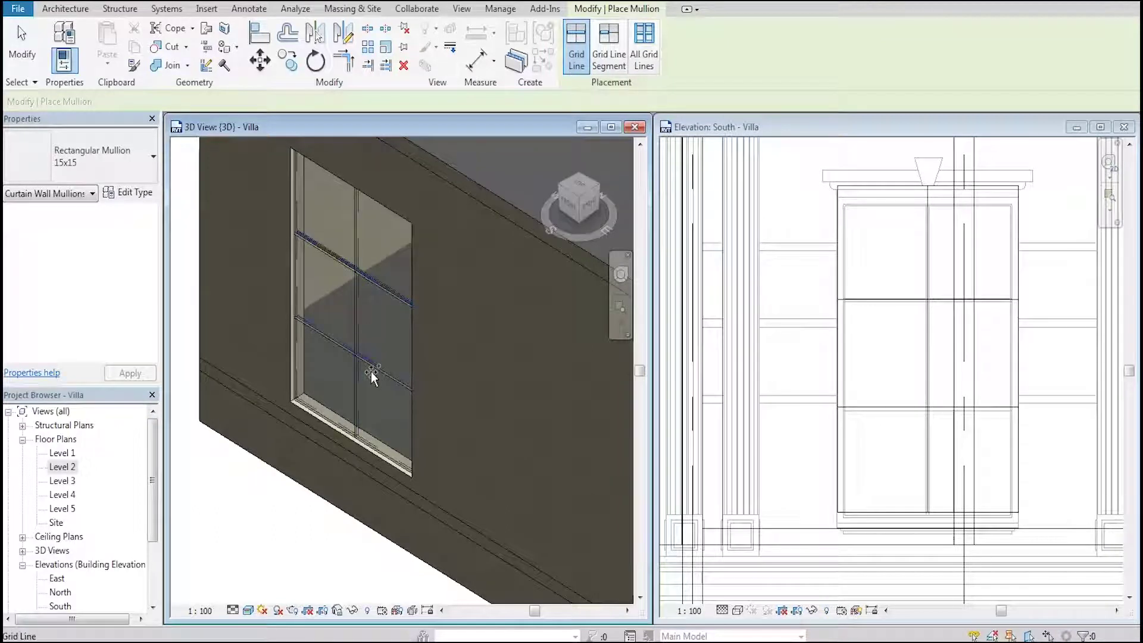
click(377, 365)
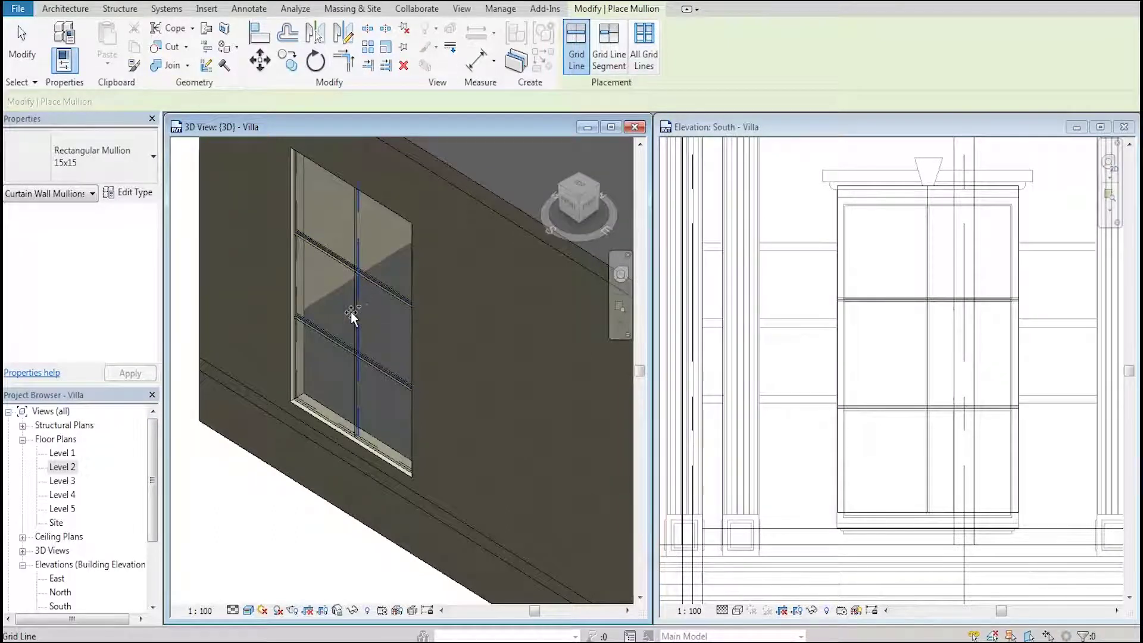
click(351, 312)
Switch to the 30x30 mullion type and add mullions on all the window's grid lines.
click(77, 142)
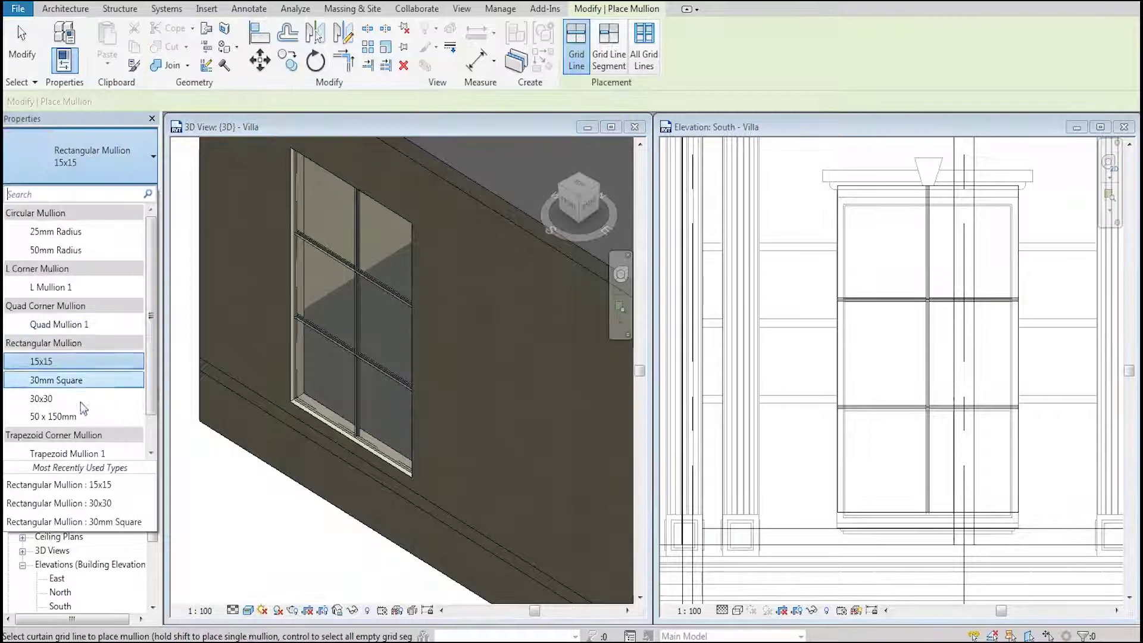
click(69, 396)
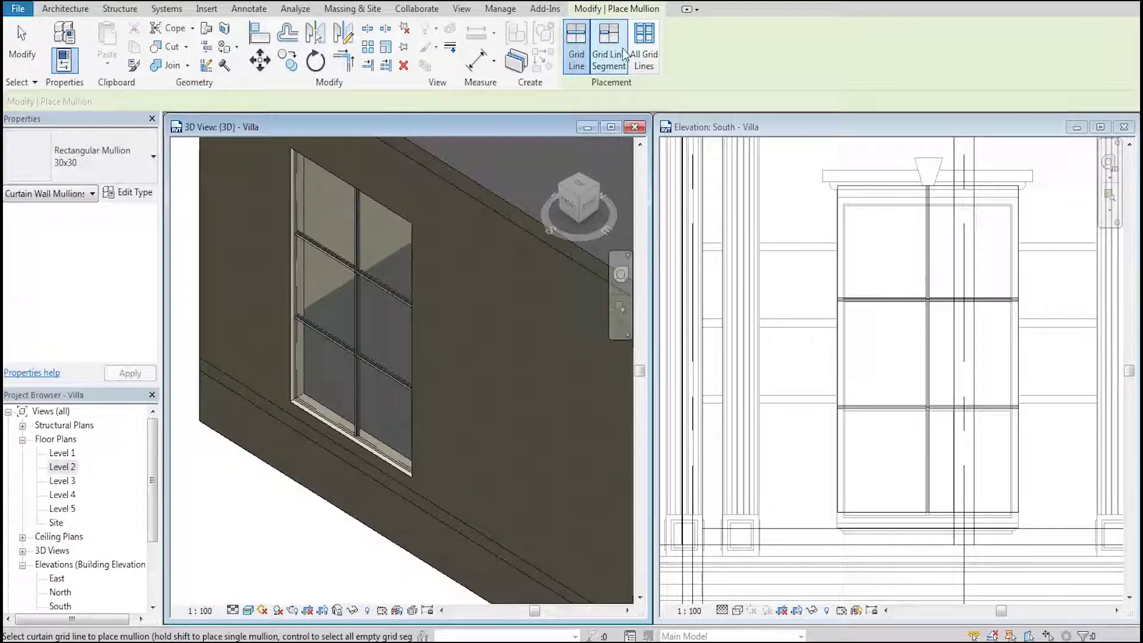
click(644, 45)
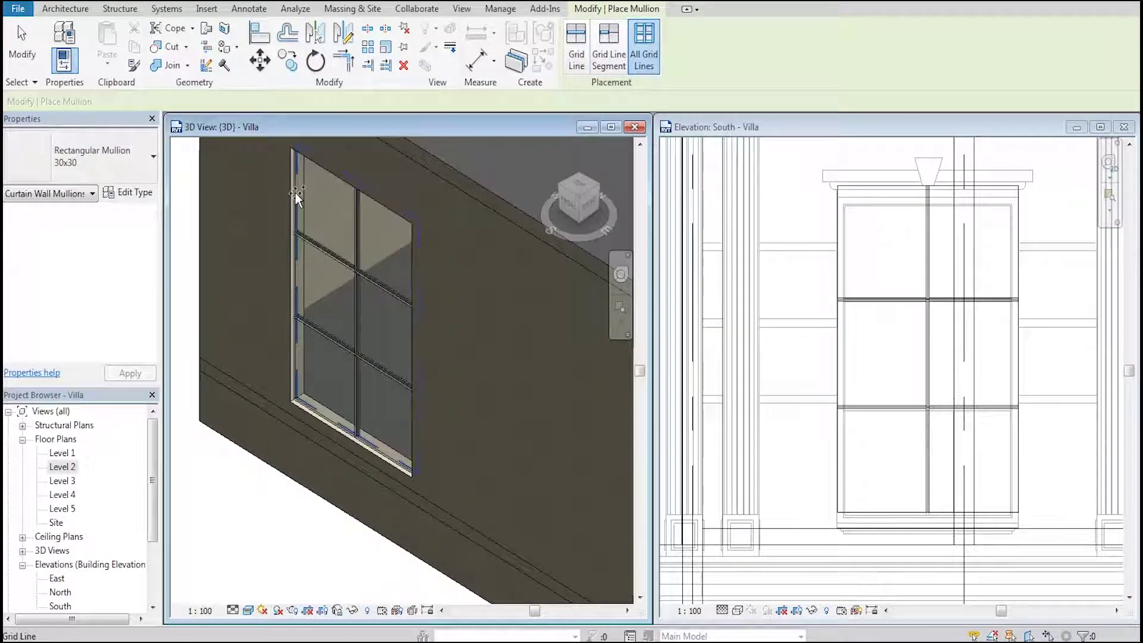
click(295, 193)
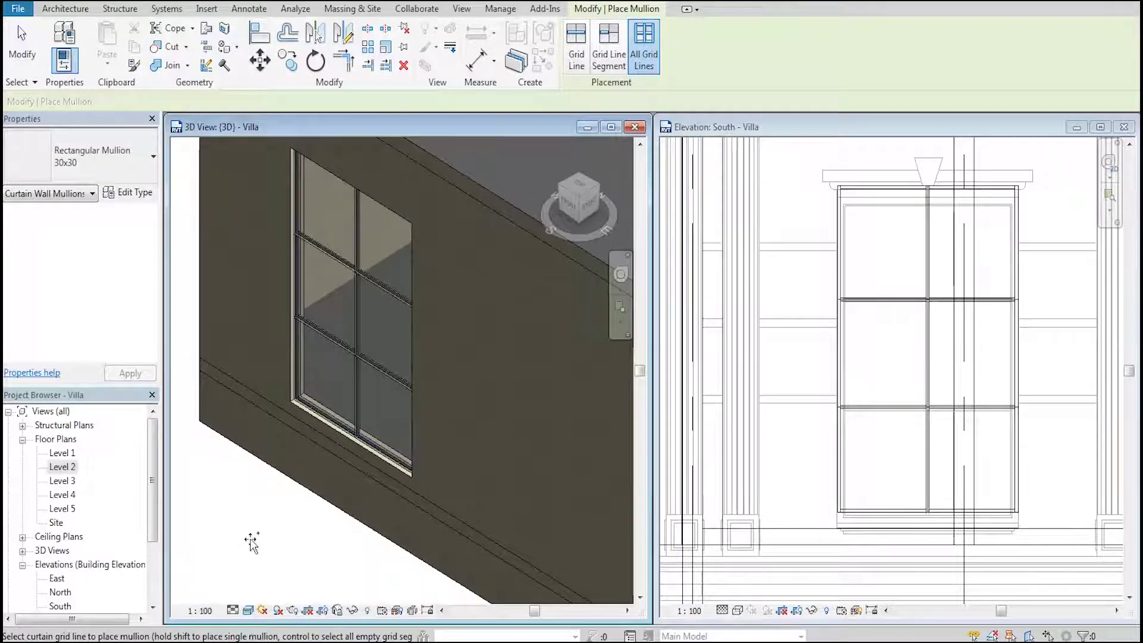
key(Escape)
shift+middle_drag(259, 552, 238, 480)
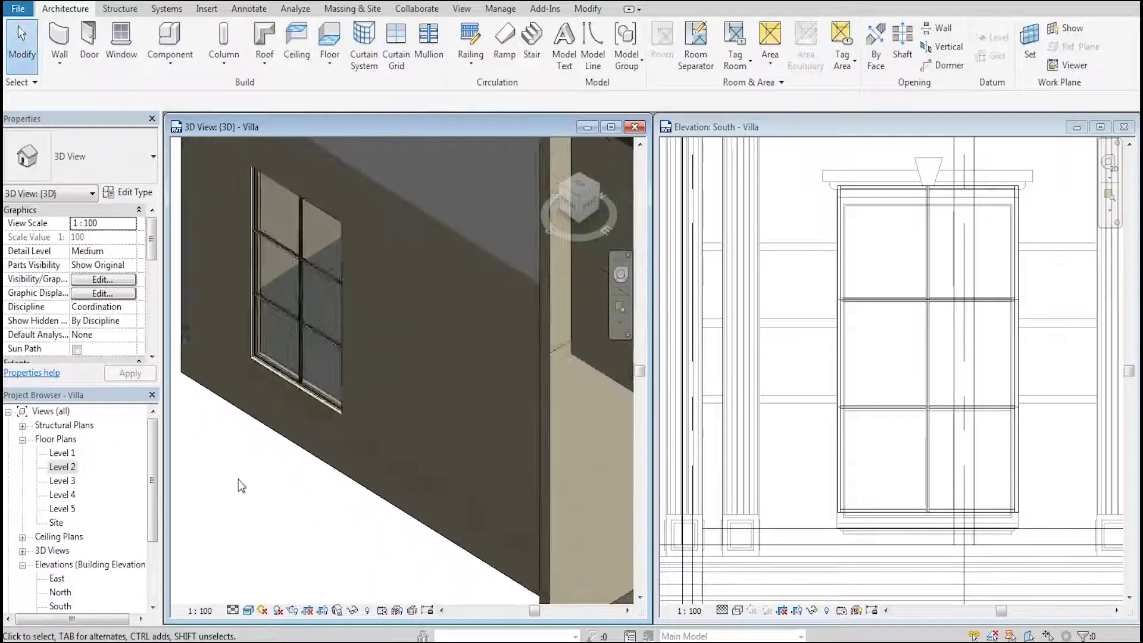
scroll(238, 480, down, 2)
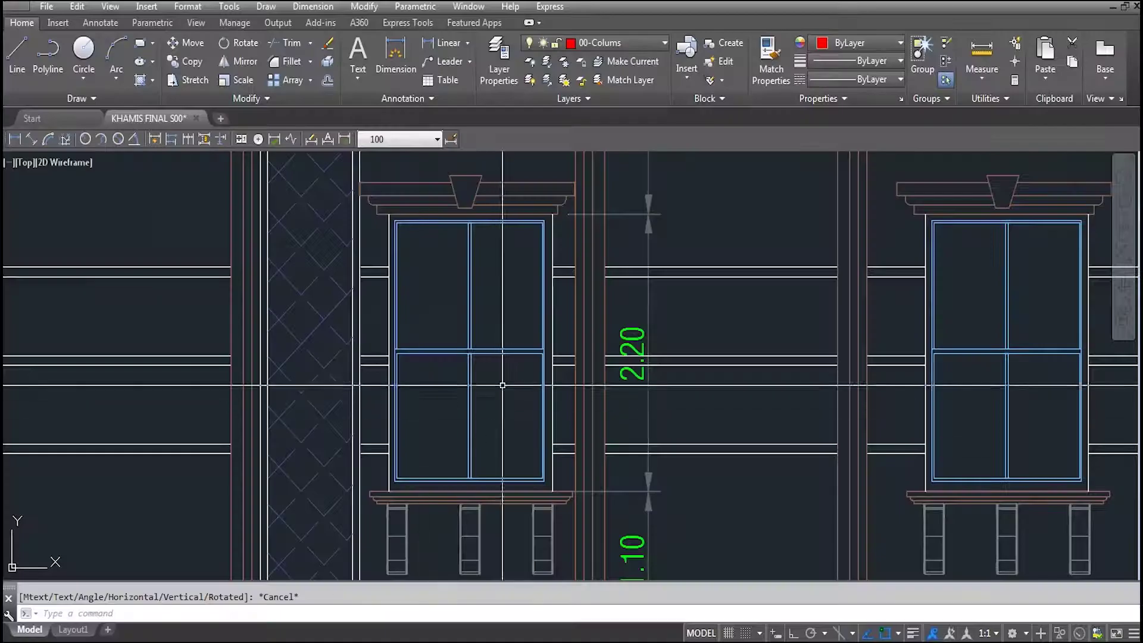
scroll(495, 349, down, 5)
scroll(495, 349, up, 3)
scroll(495, 348, up, 3)
scroll(524, 393, down, 1)
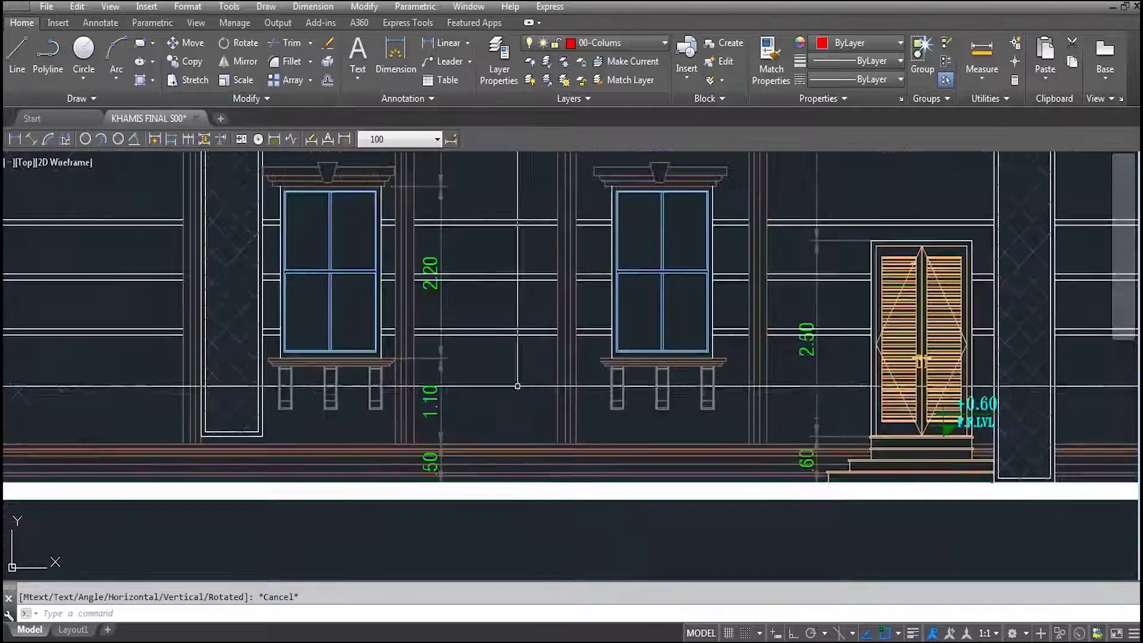
scroll(480, 378, down, 3)
scroll(301, 391, down, 2)
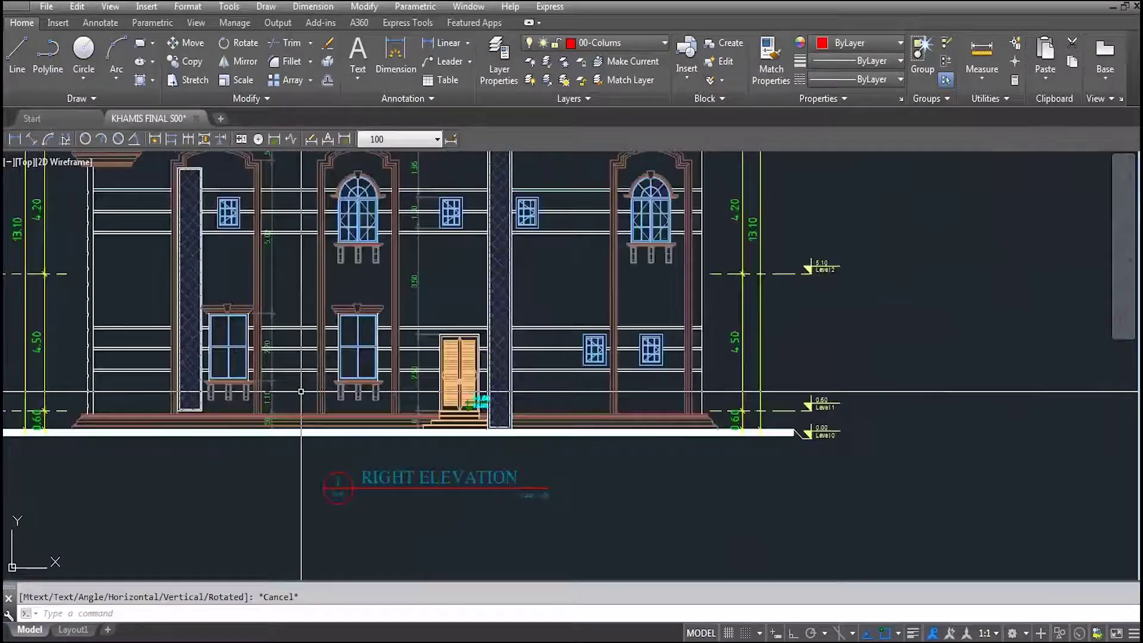
scroll(301, 392, down, 3)
scroll(301, 392, down, 2)
scroll(290, 215, up, 2)
scroll(290, 215, up, 3)
scroll(310, 298, up, 2)
scroll(327, 401, up, 3)
scroll(507, 404, up, 1)
scroll(507, 404, down, 2)
middle_drag(429, 337, 344, 326)
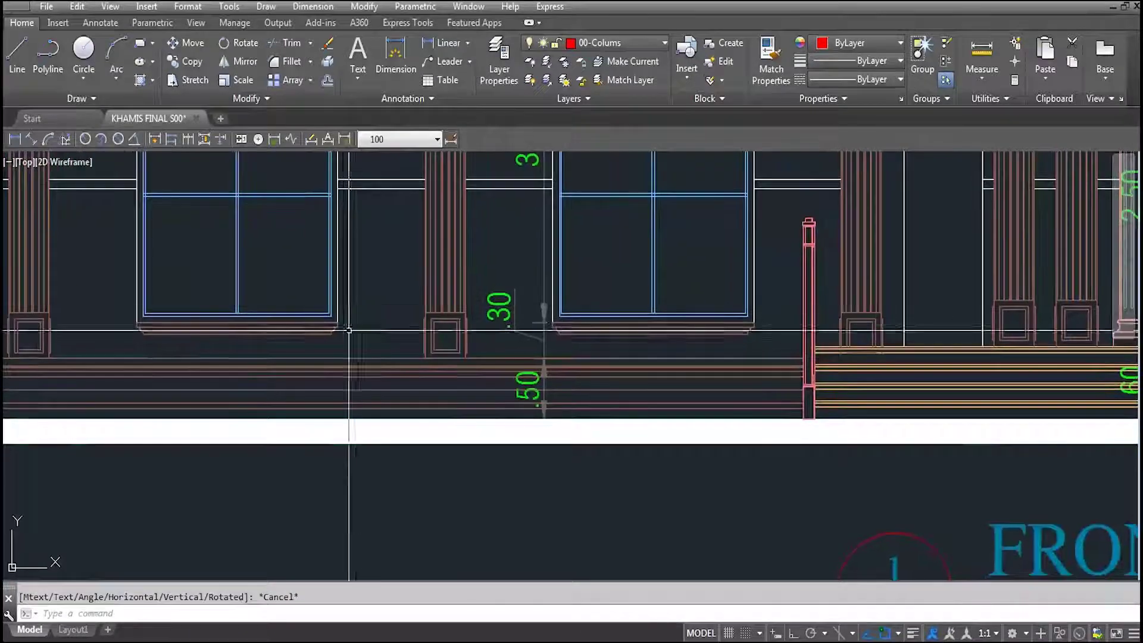
click(15, 140)
scroll(327, 356, up, 4)
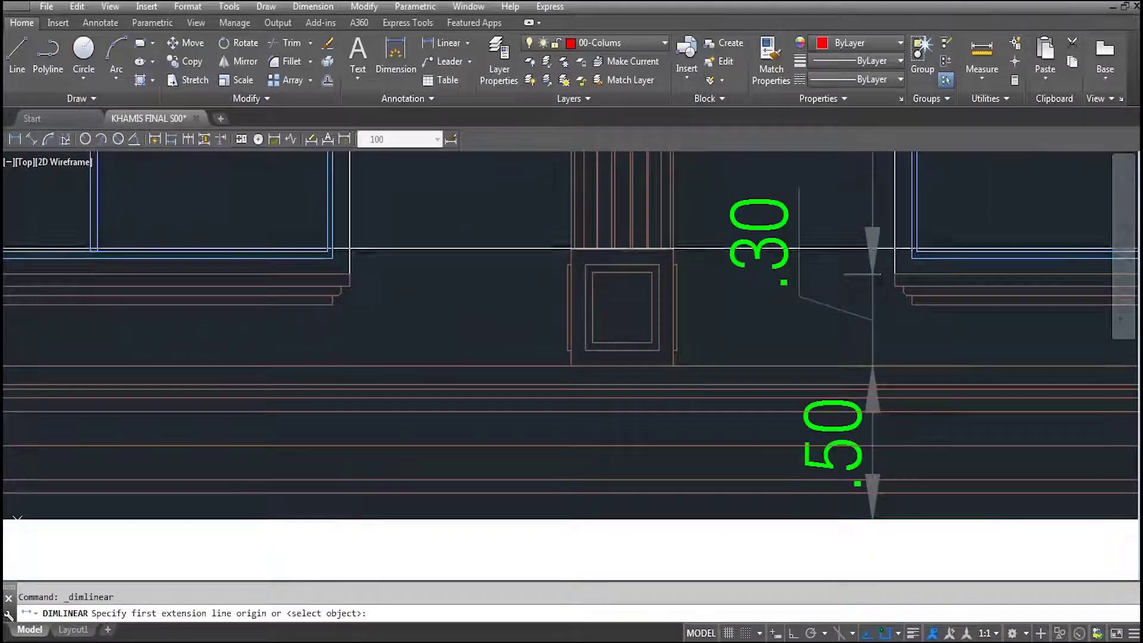
click(350, 272)
scroll(354, 267, down, 2)
click(378, 365)
scroll(403, 339, down, 1)
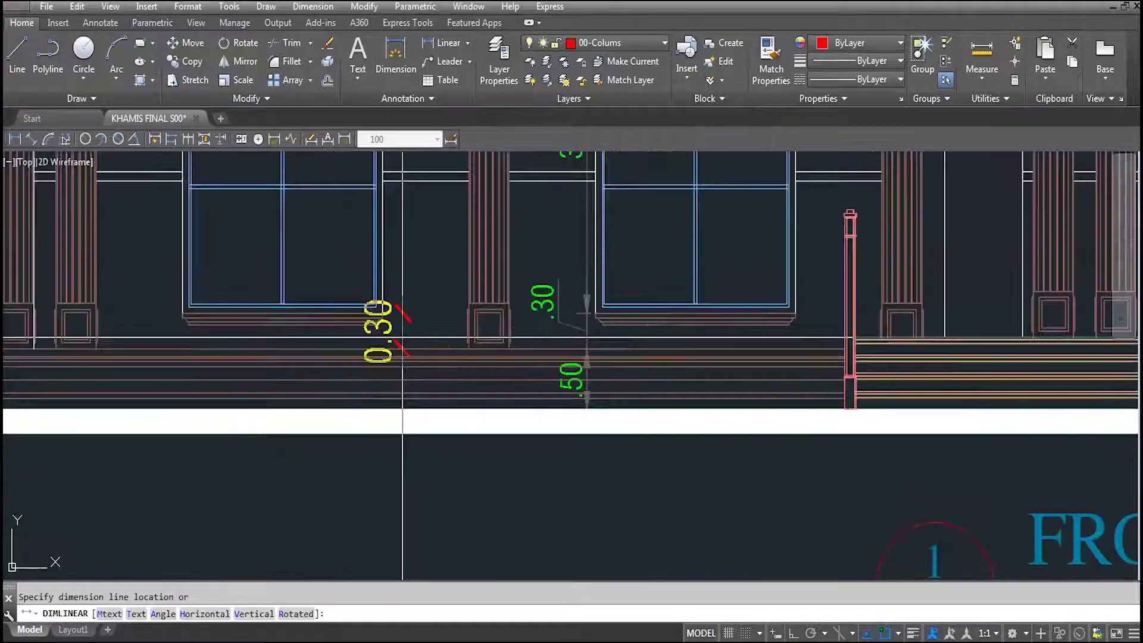
scroll(403, 337, up, 2)
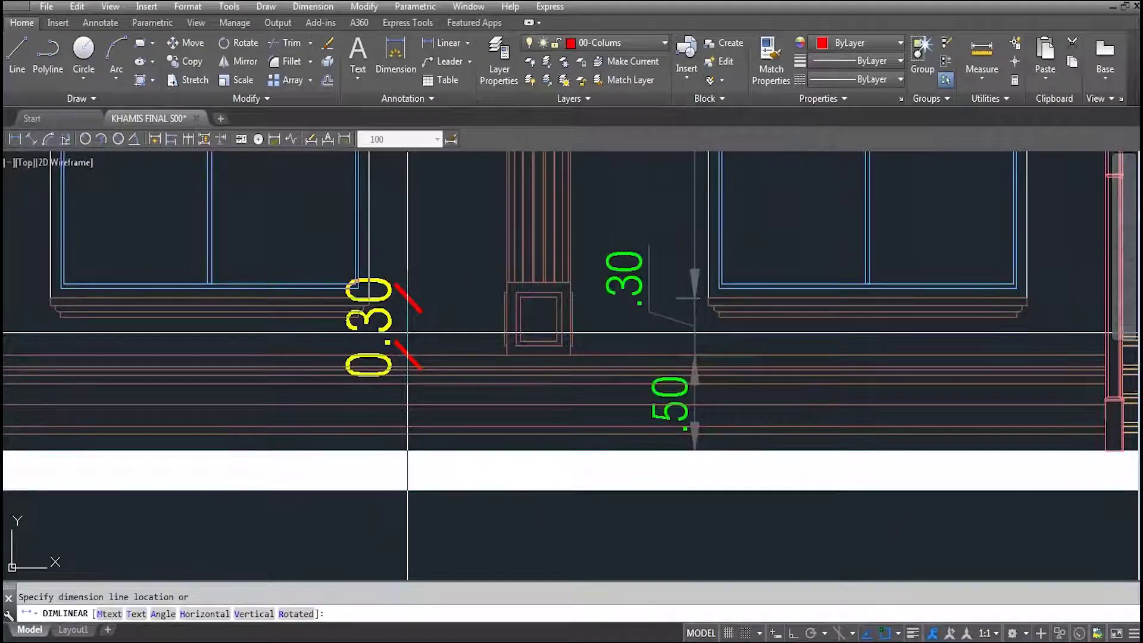
key(Escape)
scroll(530, 286, up, 2)
scroll(529, 274, up, 1)
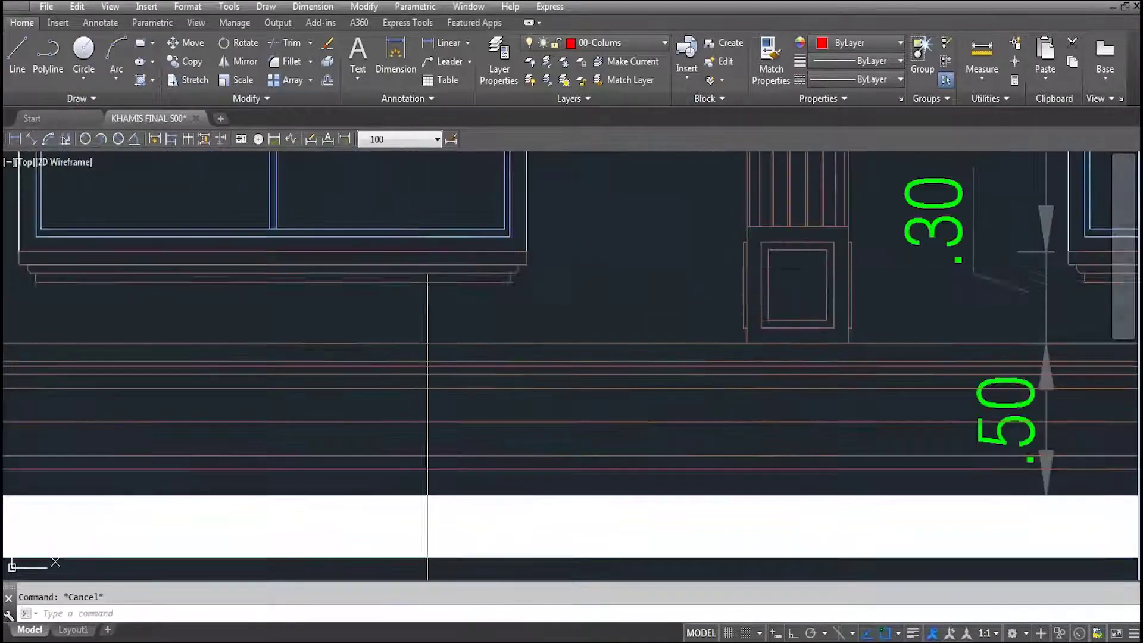
scroll(535, 262, down, 2)
scroll(536, 280, up, 1)
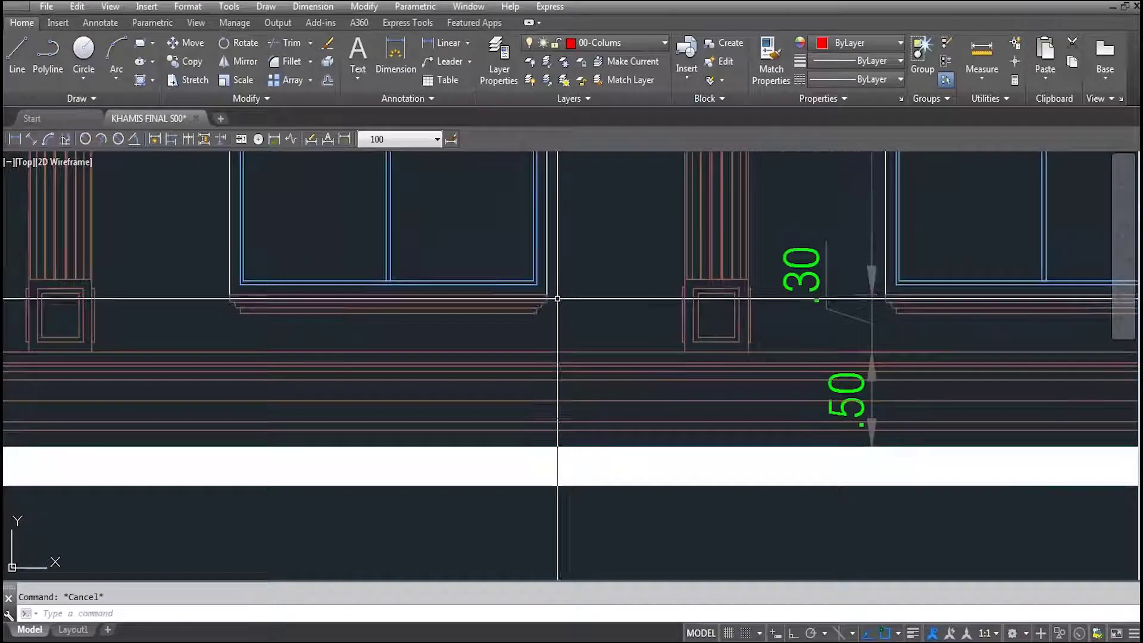
scroll(542, 303, up, 1)
scroll(536, 310, up, 2)
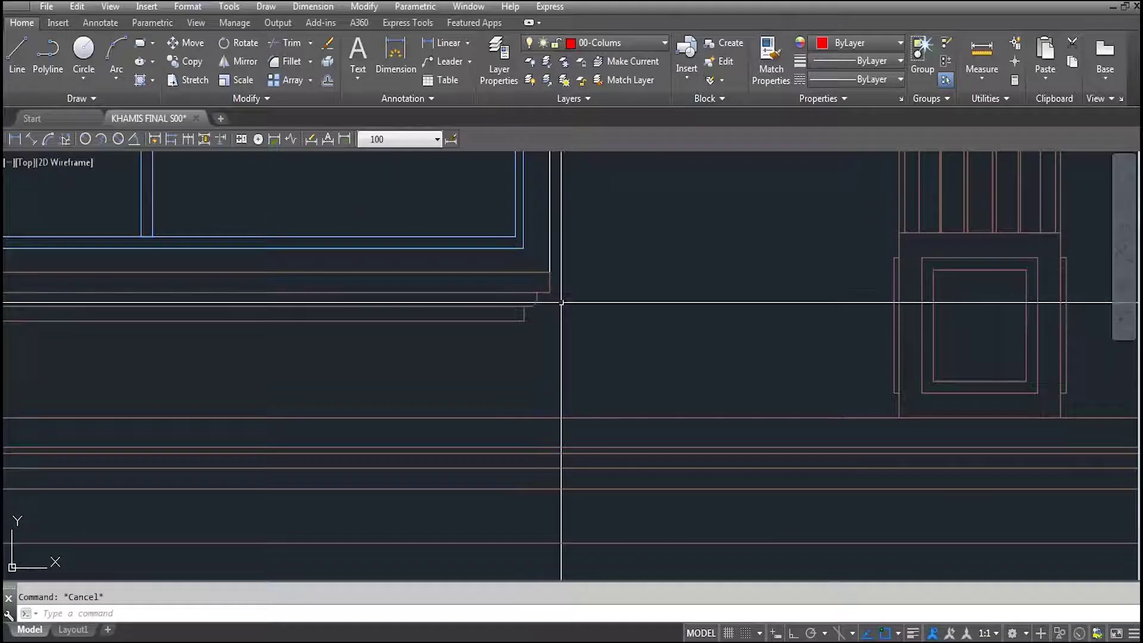
scroll(560, 345, down, 1)
scroll(560, 345, down, 2)
scroll(560, 345, down, 2)
scroll(498, 331, down, 3)
scroll(497, 331, up, 1)
scroll(196, 256, down, 3)
scroll(699, 297, down, 2)
middle_drag(698, 298, 359, 321)
scroll(438, 299, up, 2)
scroll(439, 299, up, 6)
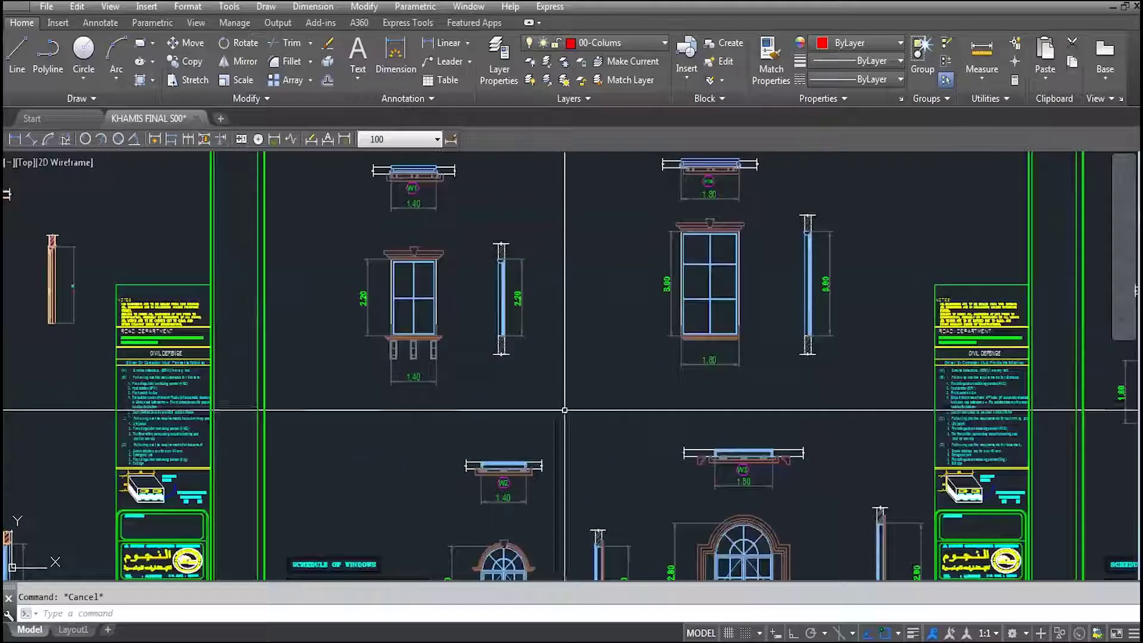
scroll(745, 174, up, 5)
scroll(768, 176, up, 2)
scroll(673, 209, down, 1)
scroll(595, 212, down, 2)
scroll(499, 214, down, 4)
scroll(666, 441, up, 4)
scroll(561, 357, up, 2)
scroll(554, 359, down, 2)
scroll(554, 359, down, 5)
scroll(524, 241, up, 2)
scroll(540, 318, up, 2)
scroll(524, 319, up, 3)
scroll(498, 197, up, 1)
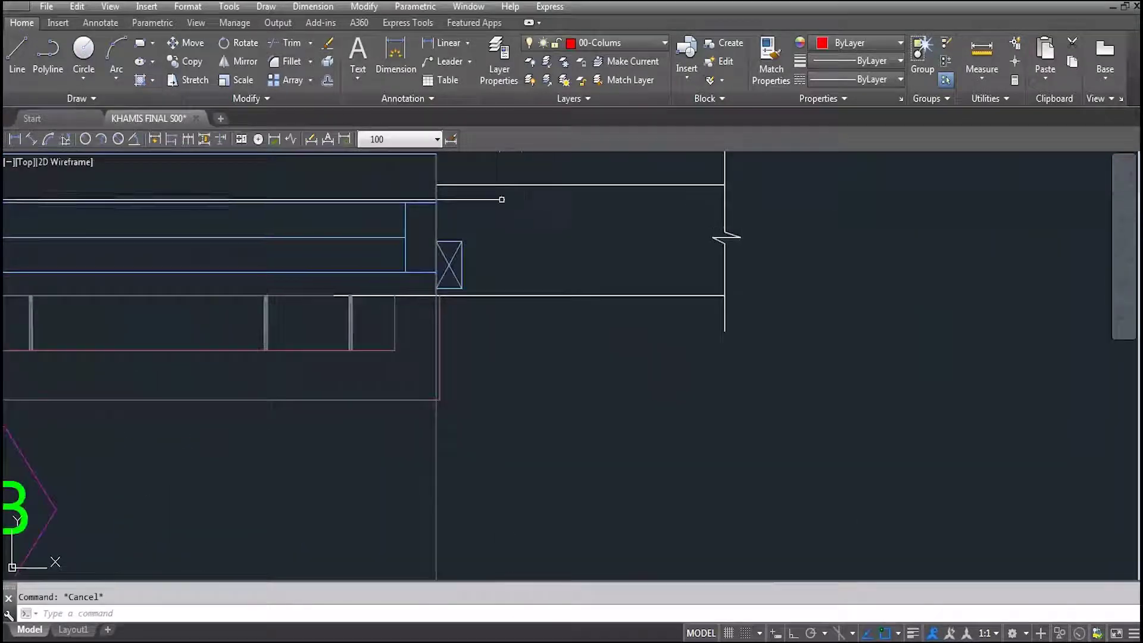
scroll(517, 220, down, 2)
middle_drag(526, 249, 499, 100)
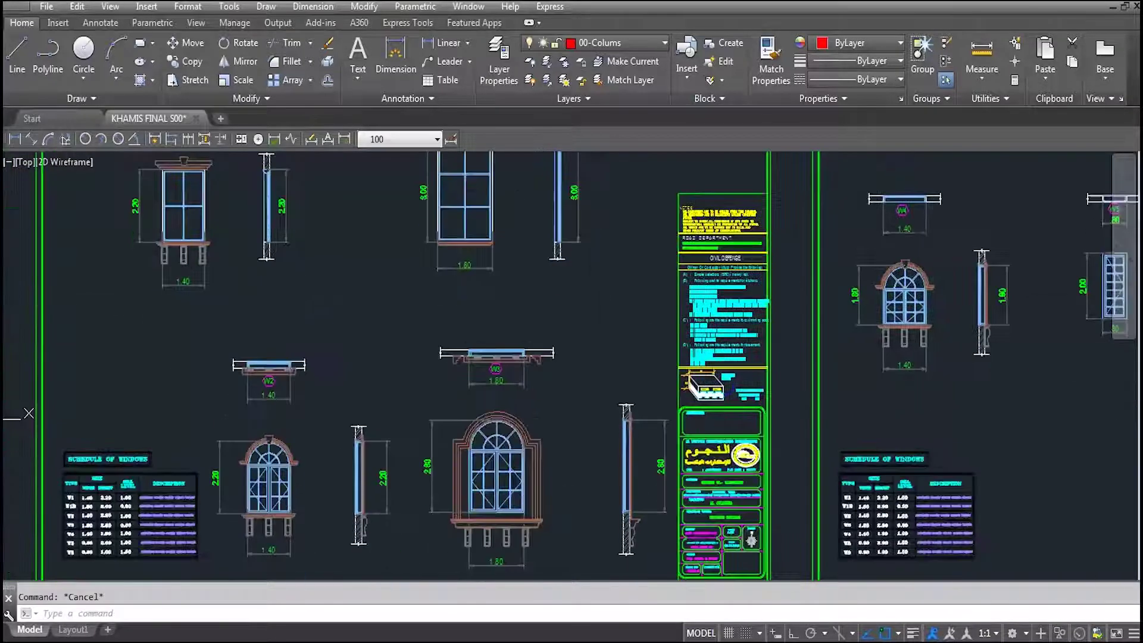
scroll(505, 262, up, 8)
scroll(483, 191, up, 2)
scroll(465, 225, down, 3)
scroll(589, 475, down, 3)
scroll(589, 475, down, 2)
scroll(653, 338, up, 2)
scroll(653, 338, up, 3)
scroll(654, 338, up, 4)
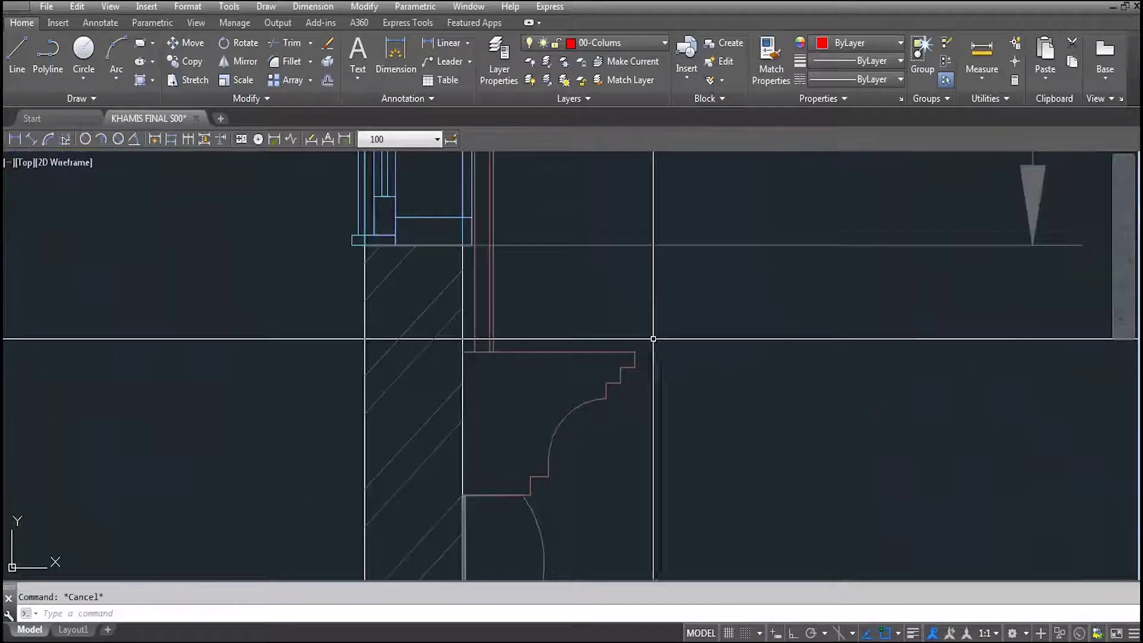
click(20, 139)
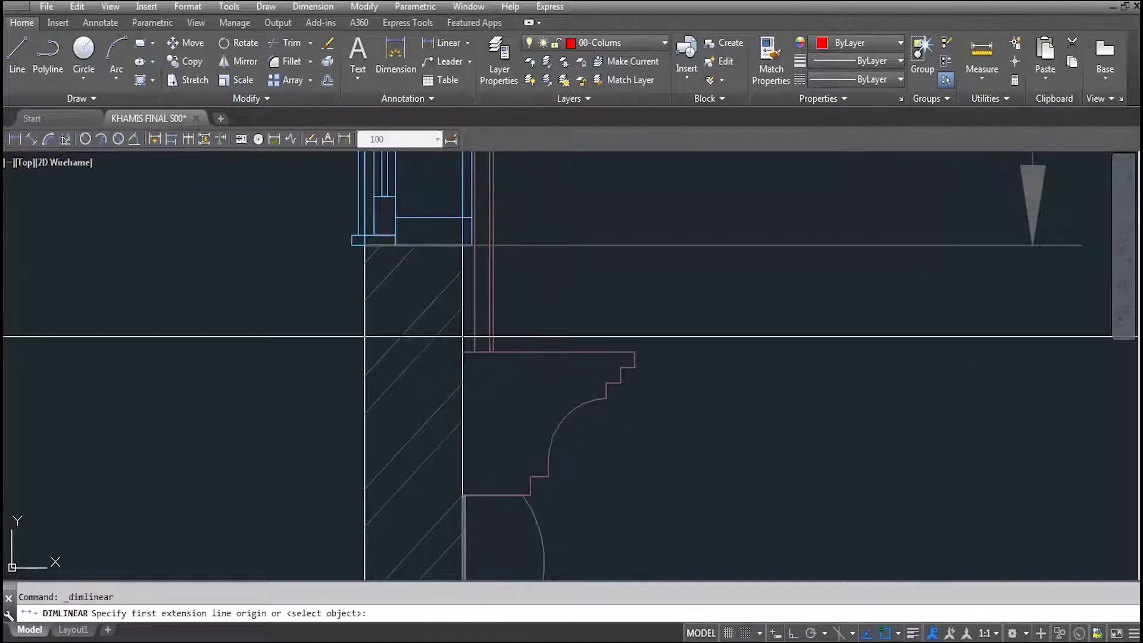
click(463, 351)
click(634, 352)
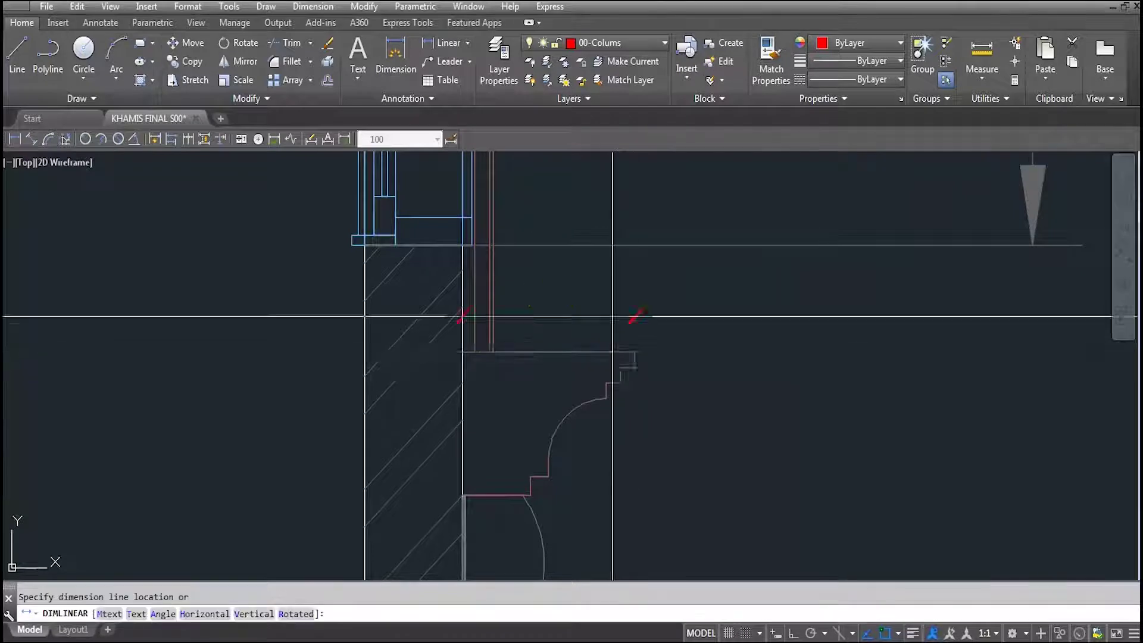
scroll(531, 408, down, 3)
scroll(515, 392, down, 2)
scroll(515, 392, up, 2)
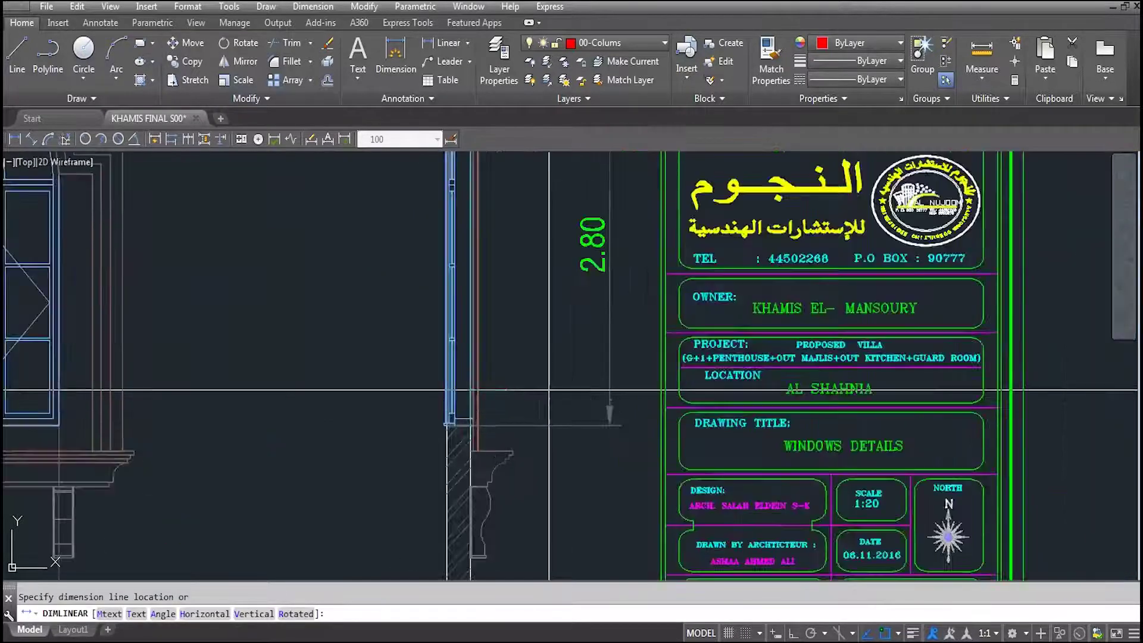
key(Escape)
scroll(608, 254, down, 5)
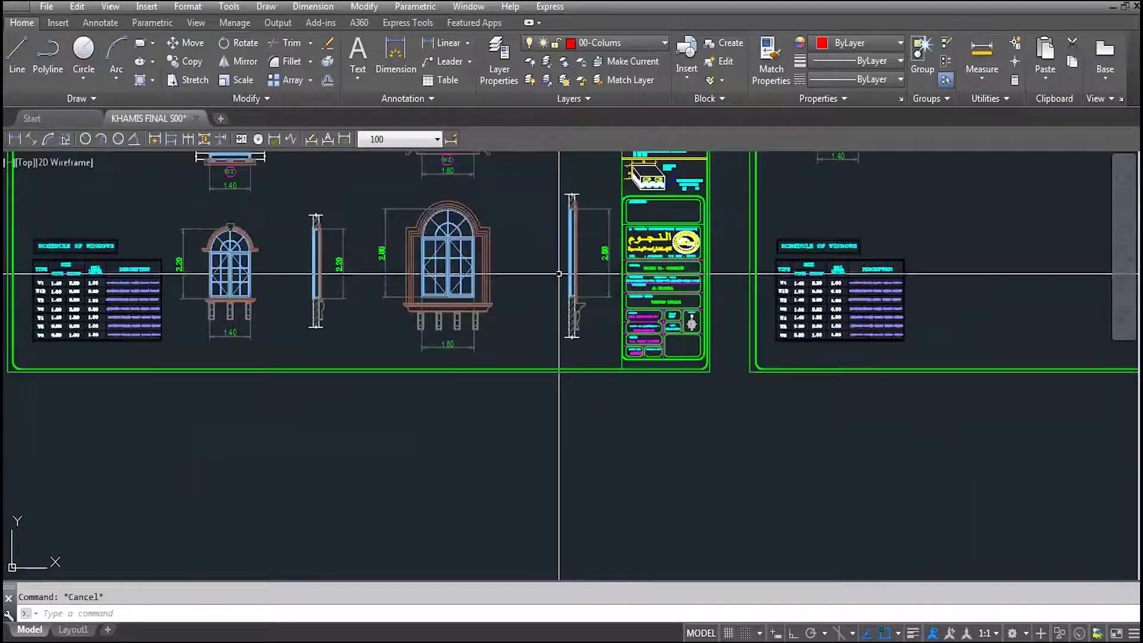
scroll(589, 304, up, 1)
scroll(589, 303, up, 1)
scroll(647, 260, up, 2)
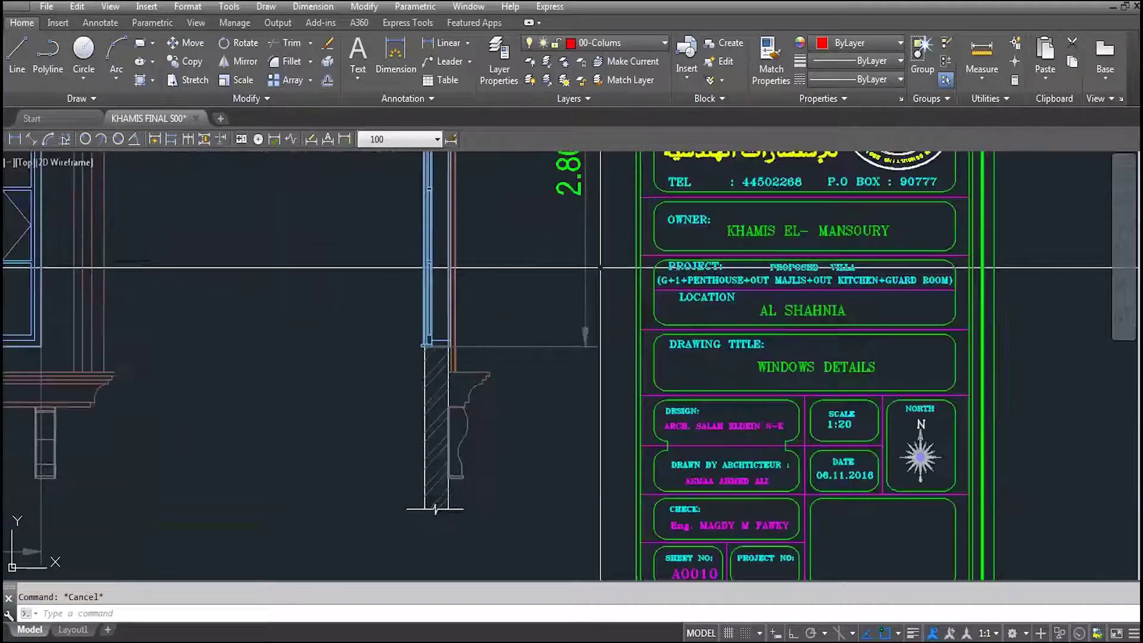
click(556, 307)
scroll(556, 307, down, 3)
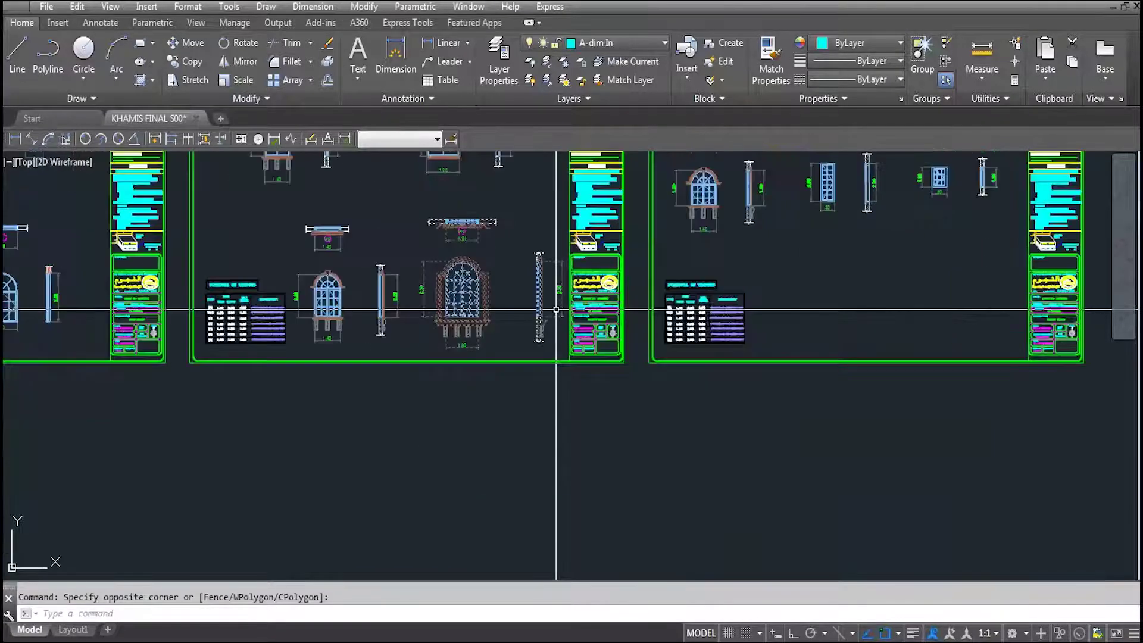
key(Escape)
scroll(545, 315, up, 2)
scroll(542, 333, up, 2)
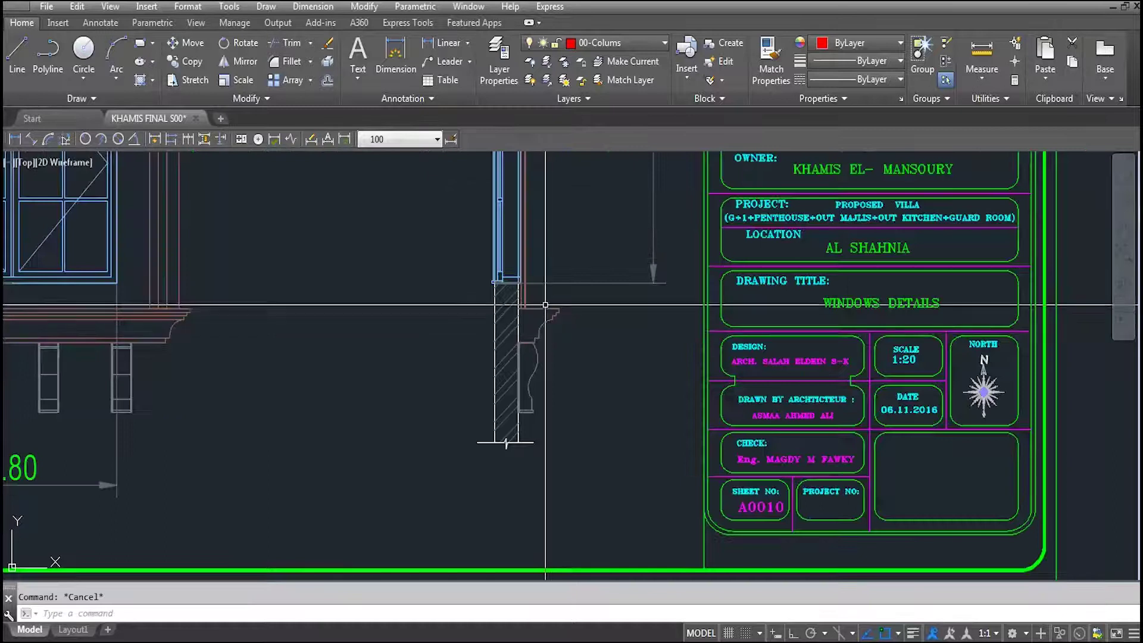
scroll(542, 333, up, 3)
scroll(529, 336, down, 3)
scroll(528, 336, down, 3)
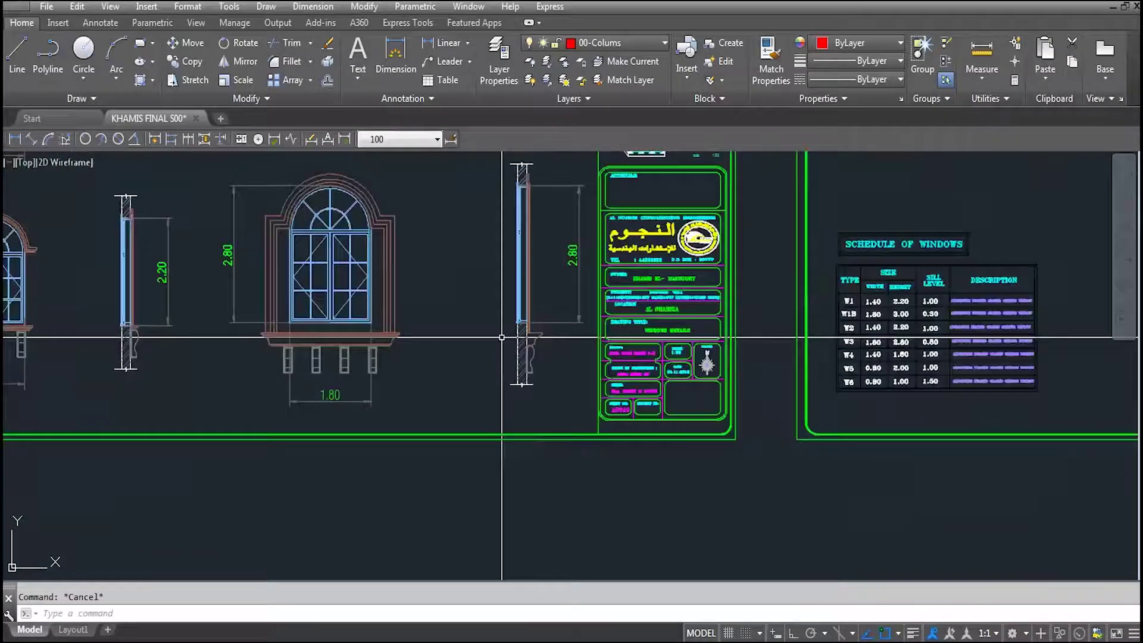
scroll(502, 334, down, 2)
scroll(268, 201, up, 4)
scroll(268, 201, down, 2)
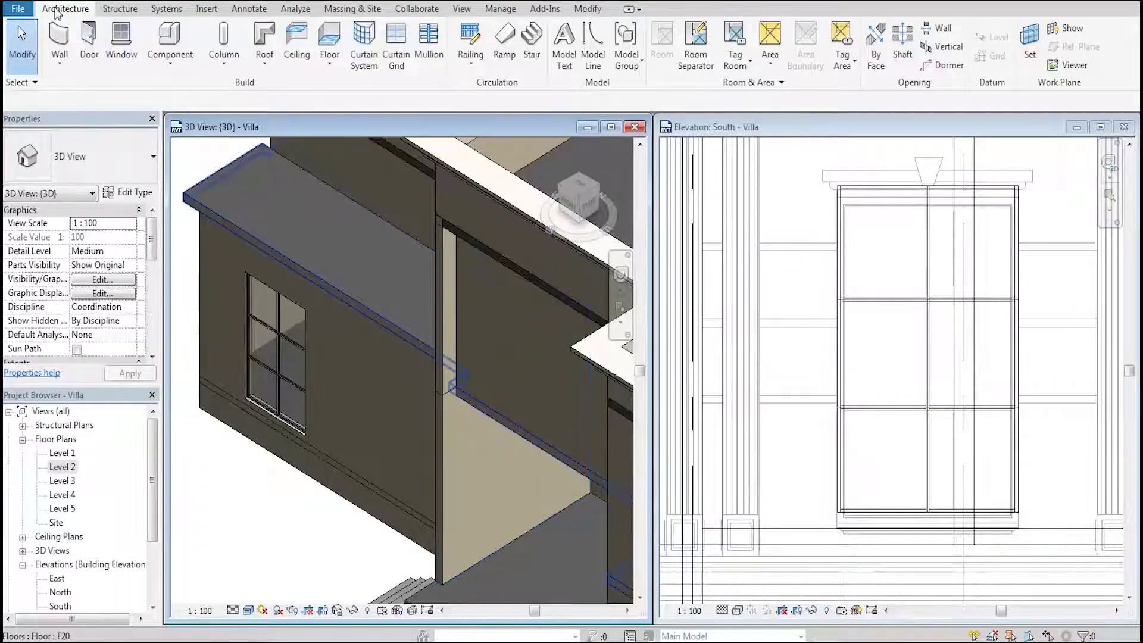
Create an in-place Generic Models component named Generic Models 1.
click(179, 67)
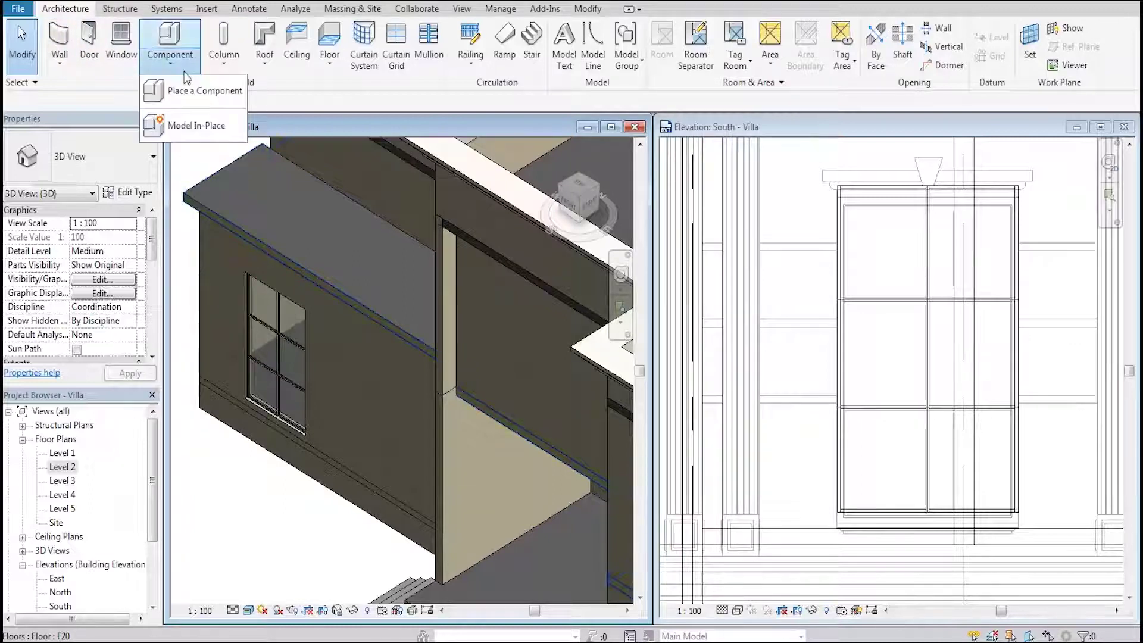
click(191, 126)
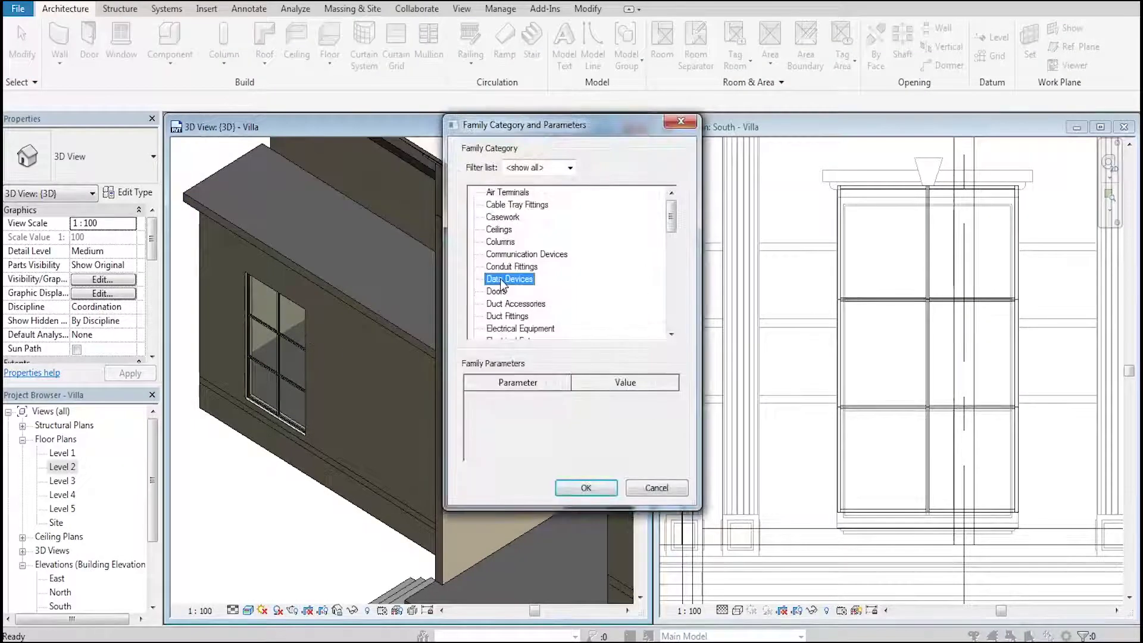
key(g)
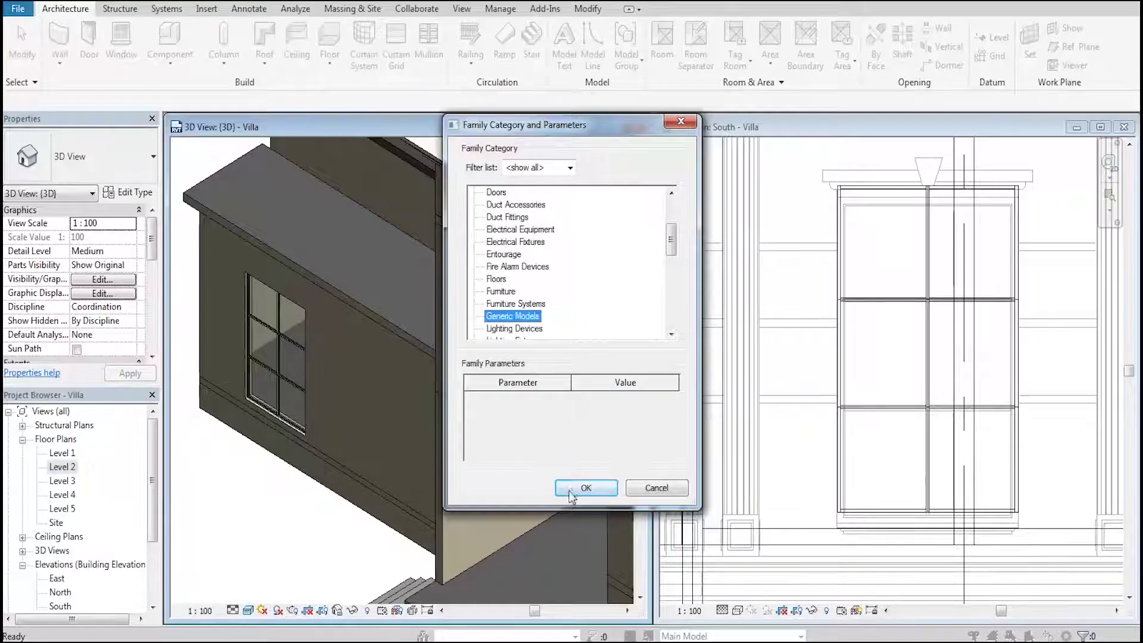
click(570, 492)
click(549, 347)
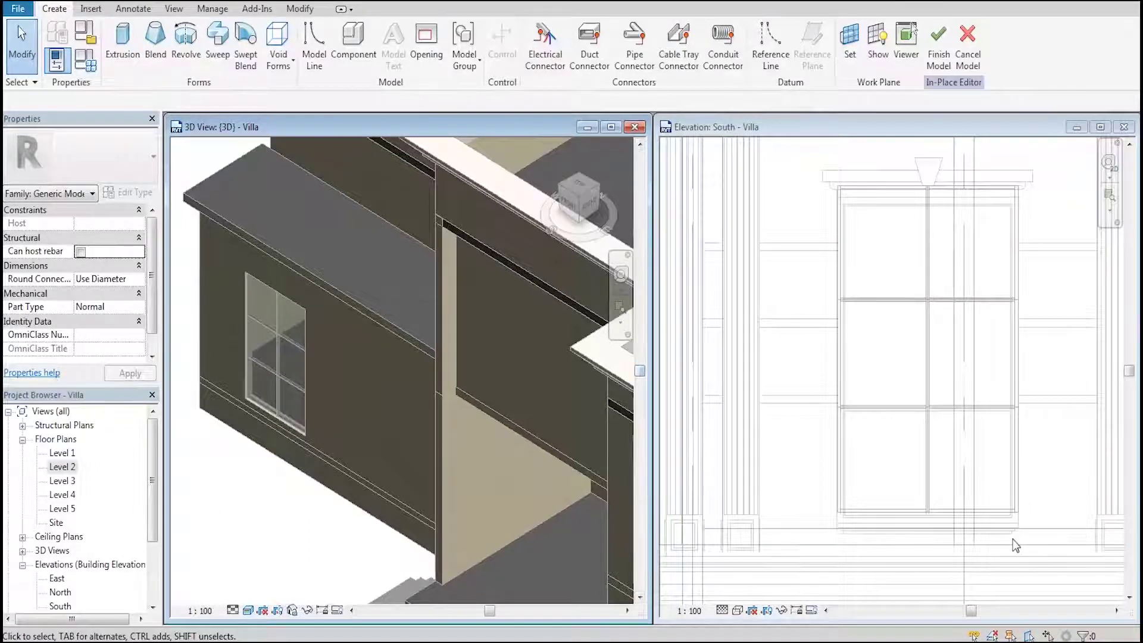
Zoom the South elevation to the window's lower part and start an Extrusion.
click(1049, 507)
middle_drag(1049, 507, 1012, 325)
scroll(1012, 325, up, 2)
scroll(989, 375, up, 2)
scroll(982, 401, up, 2)
scroll(1016, 357, up, 1)
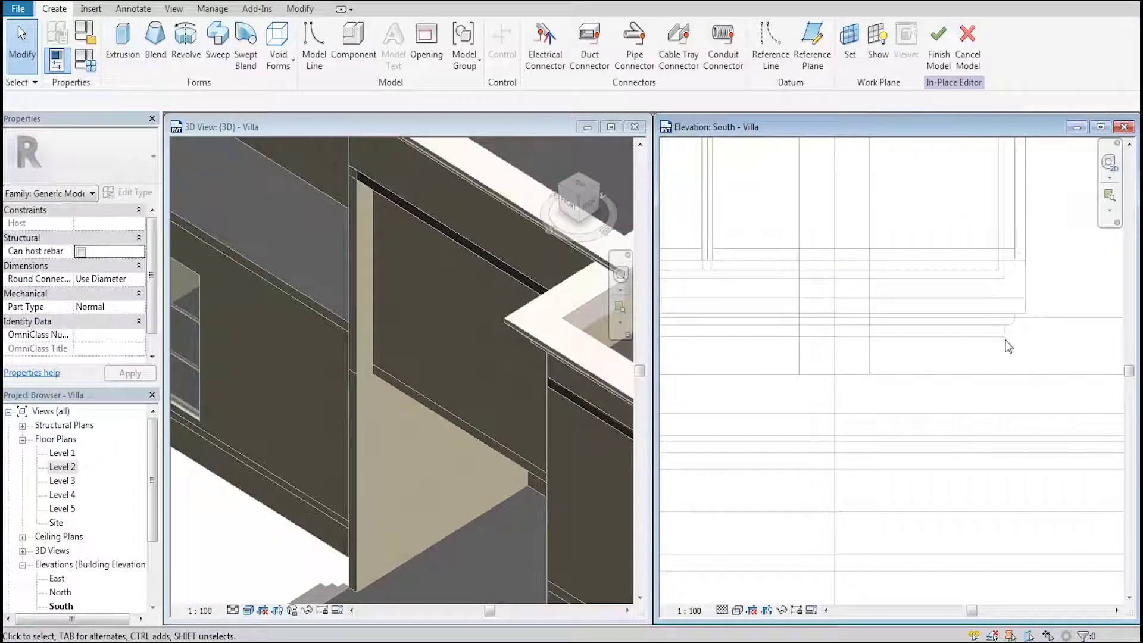
click(135, 51)
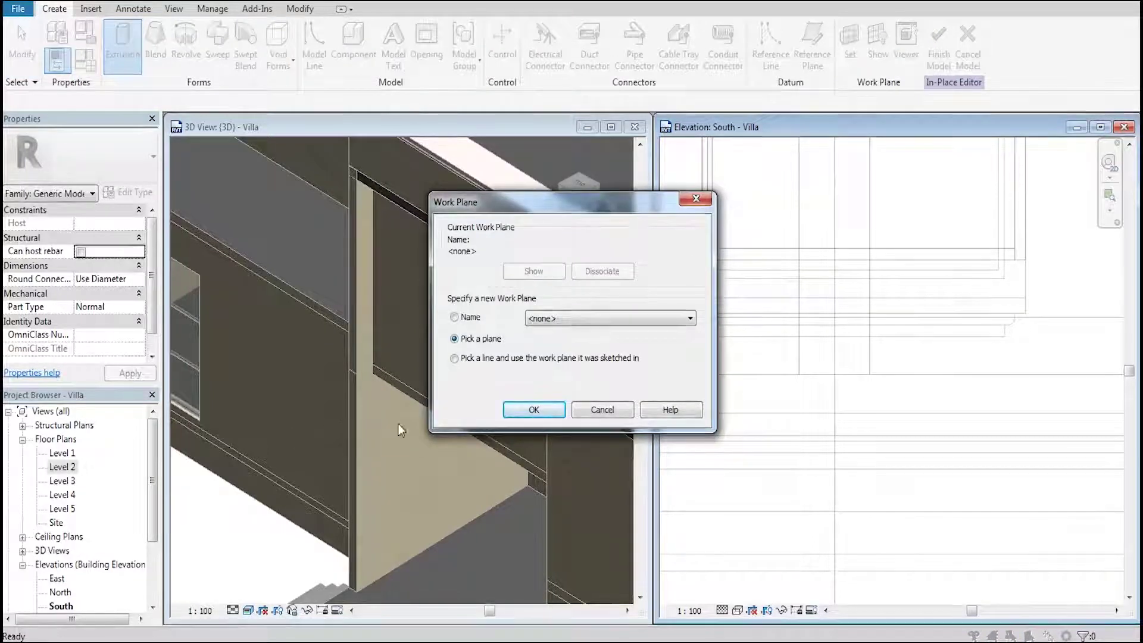
Set the wall face as work plane and pick the profile's top, vertical and bottom lines.
click(534, 409)
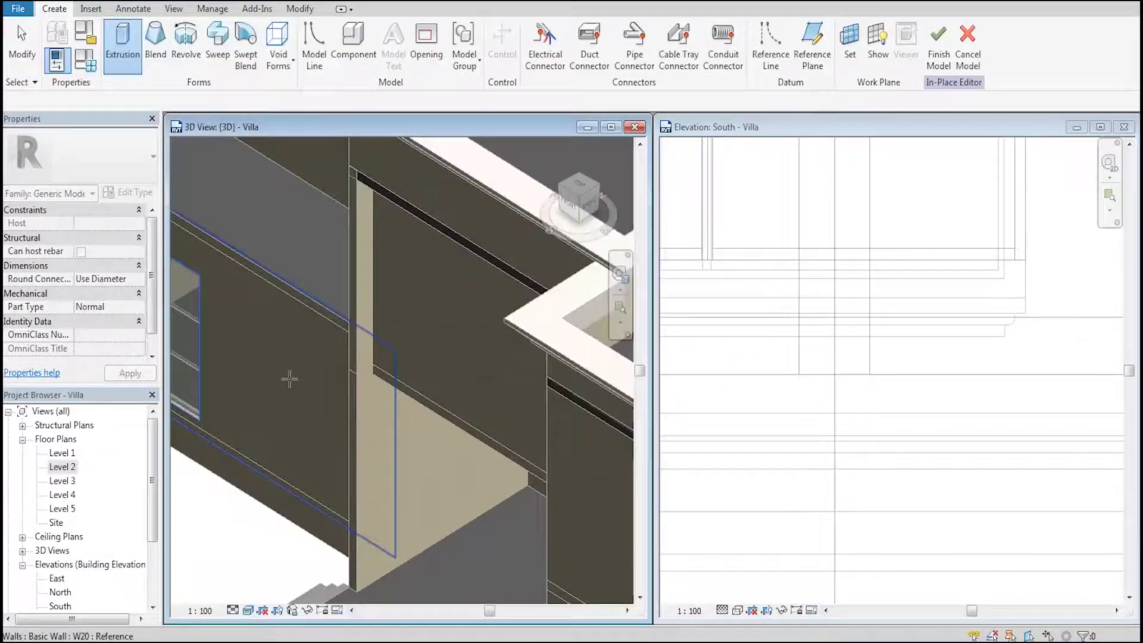
click(292, 384)
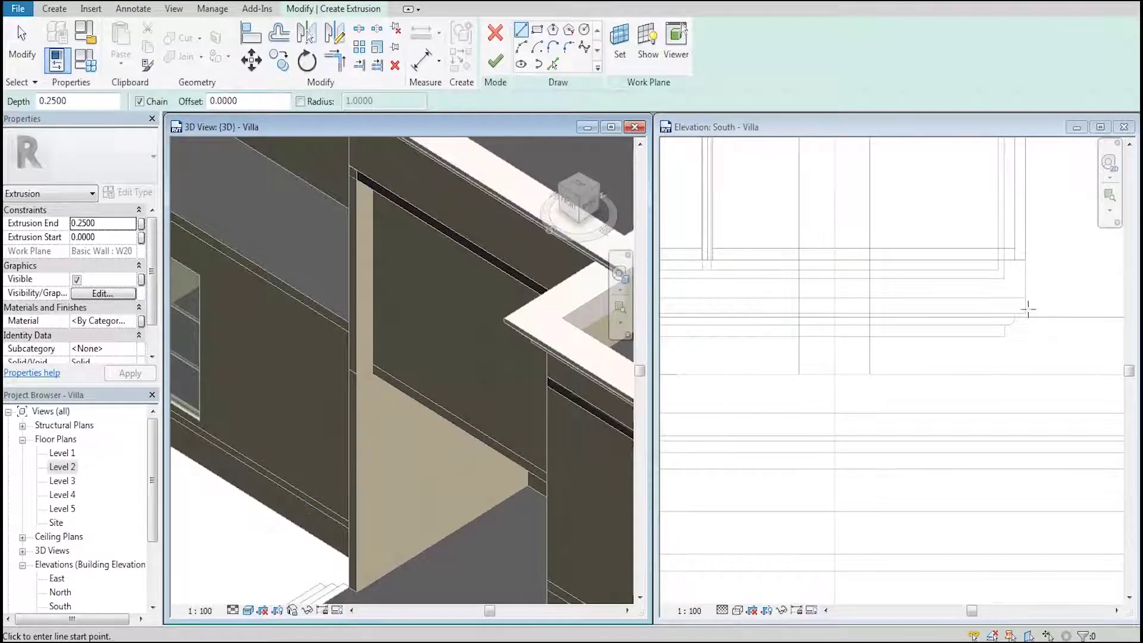
click(552, 64)
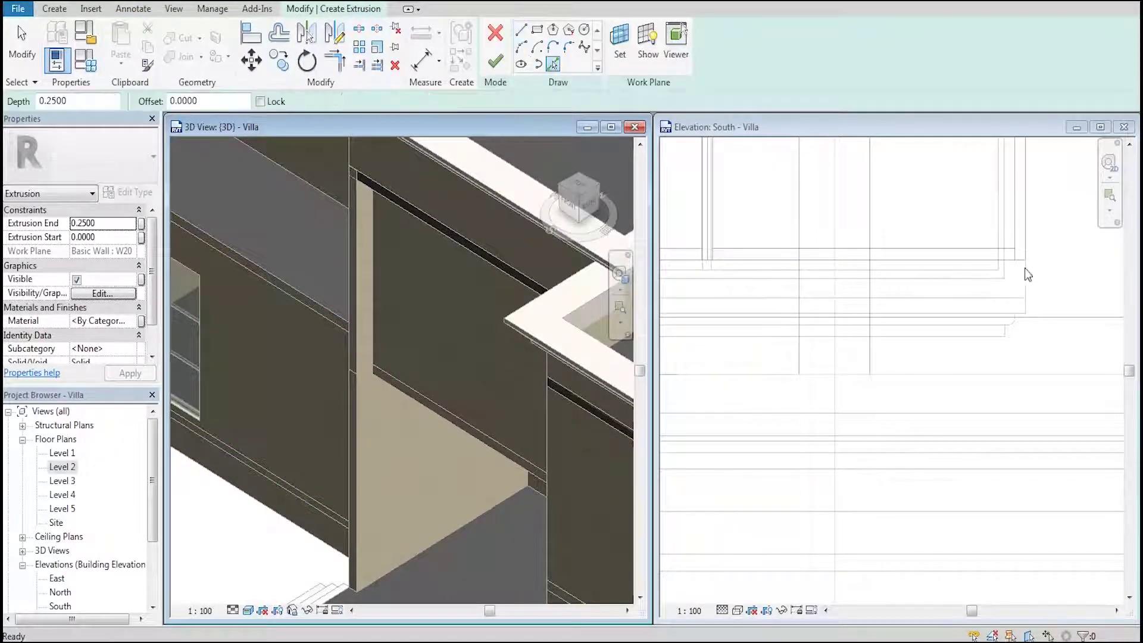
scroll(1026, 274, up, 2)
click(1008, 296)
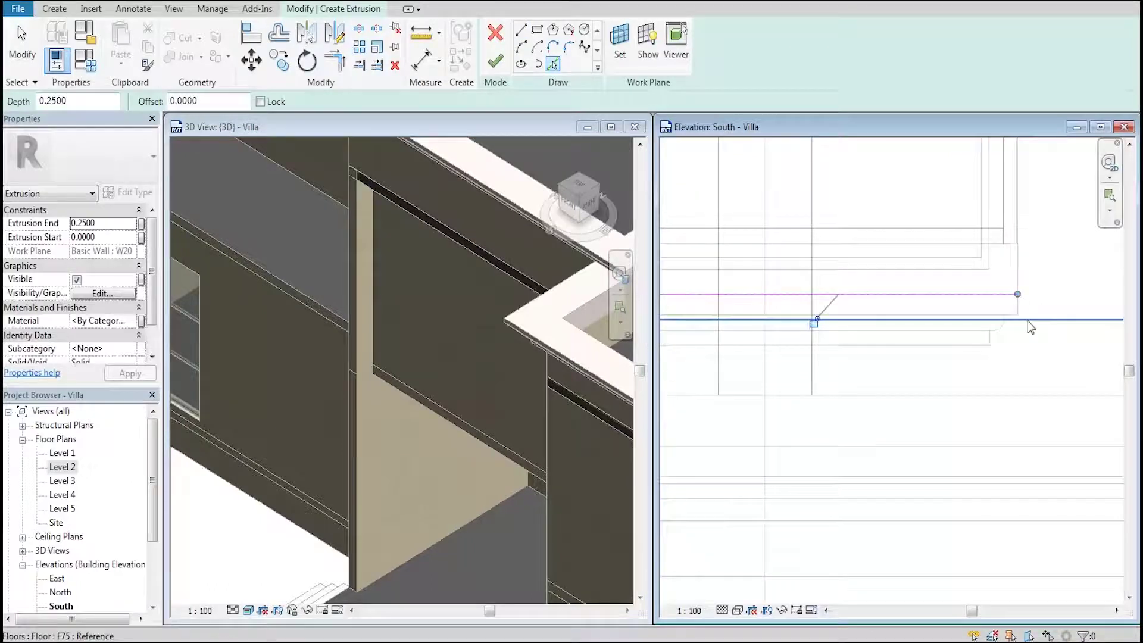
click(1018, 311)
scroll(1009, 314, down, 2)
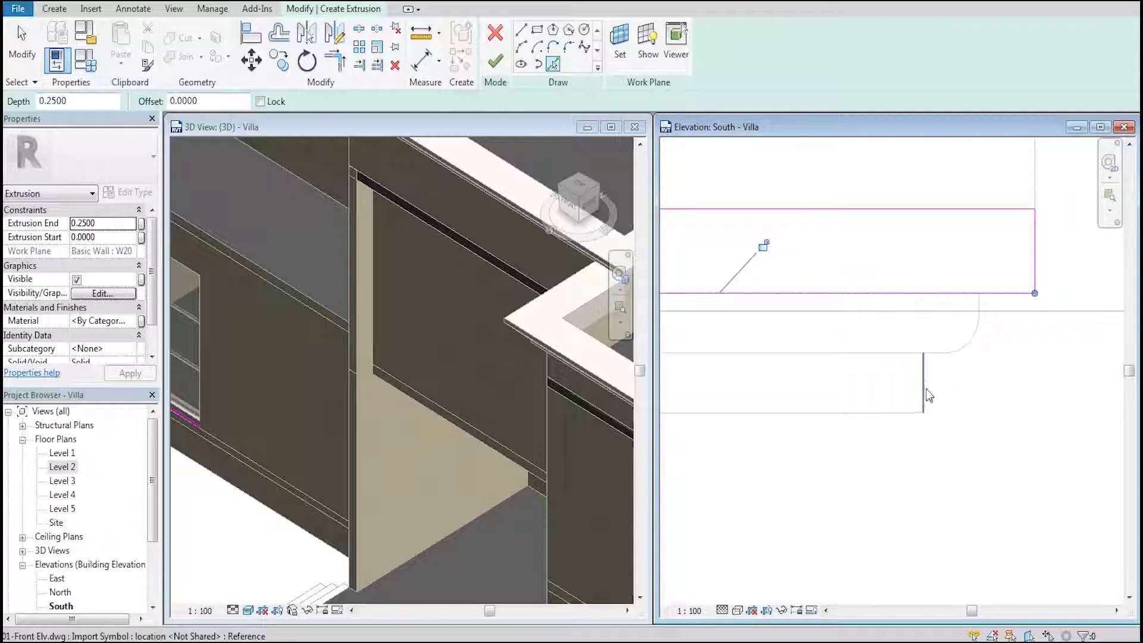
click(911, 415)
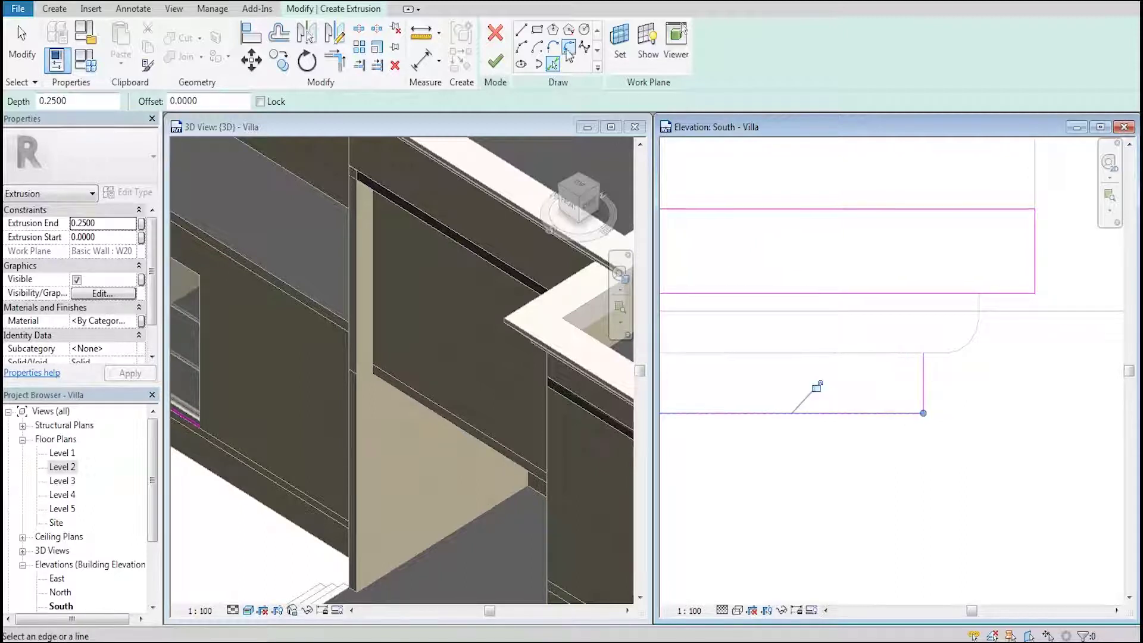
Draw a short horizontal line at the sill profile's step corner.
click(583, 50)
scroll(982, 270, up, 2)
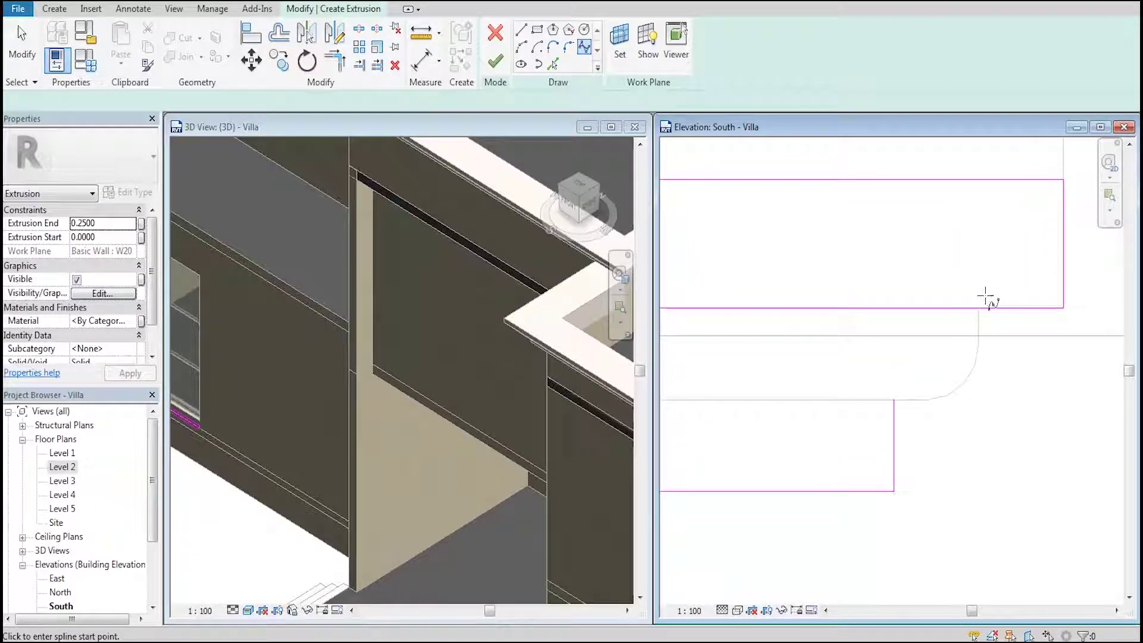
scroll(985, 309, up, 2)
click(974, 307)
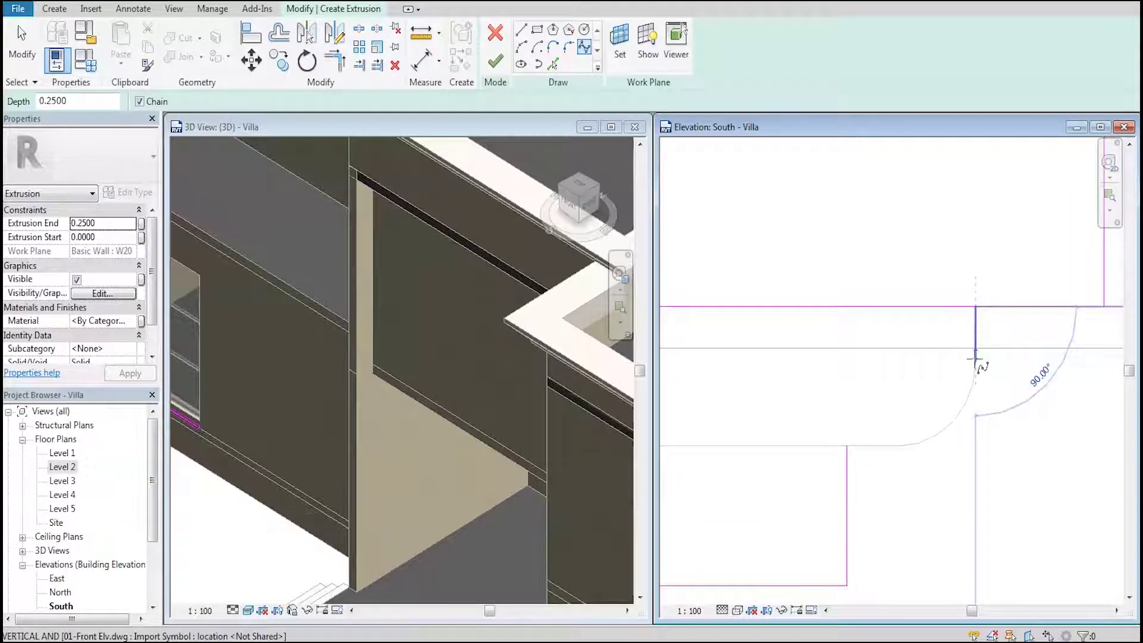
key(Escape)
key(Escape)
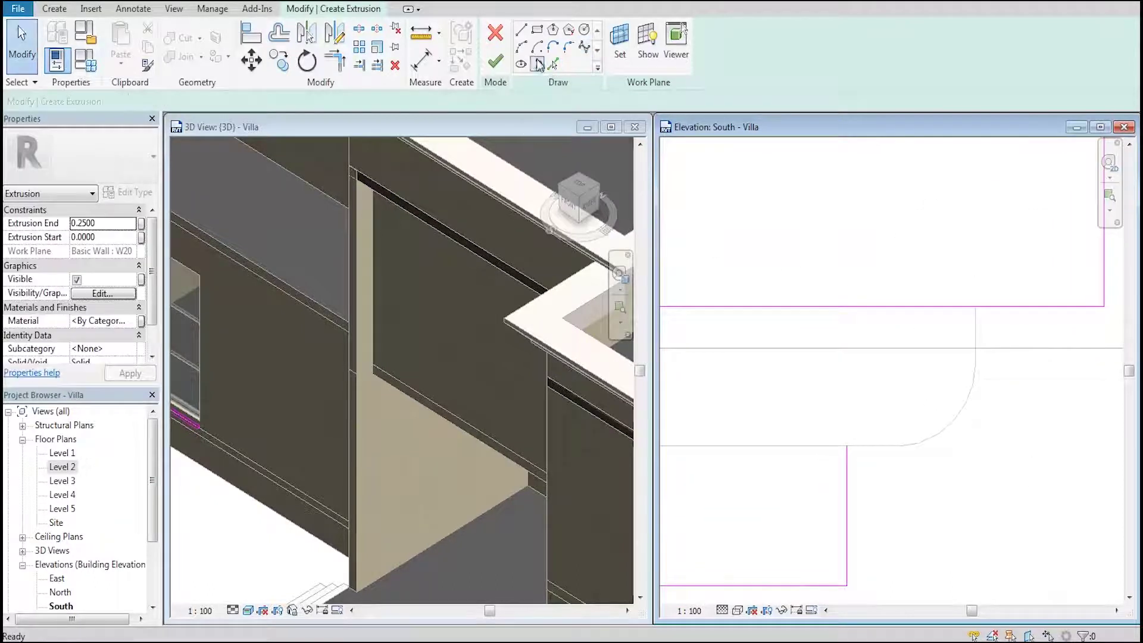
click(974, 307)
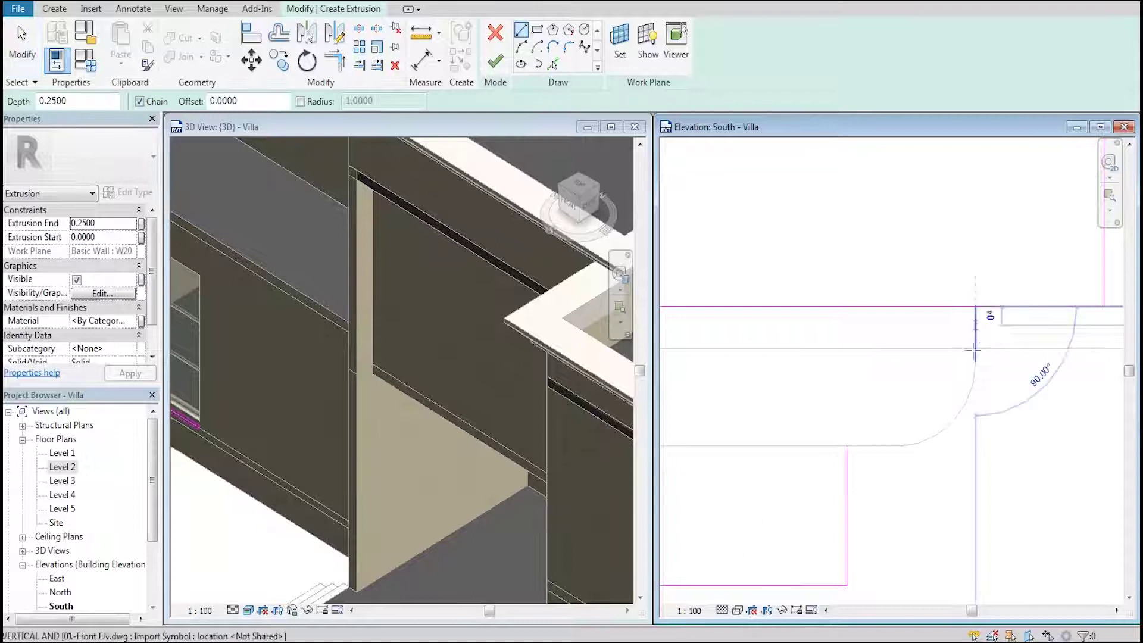
key(Escape)
click(846, 445)
click(898, 445)
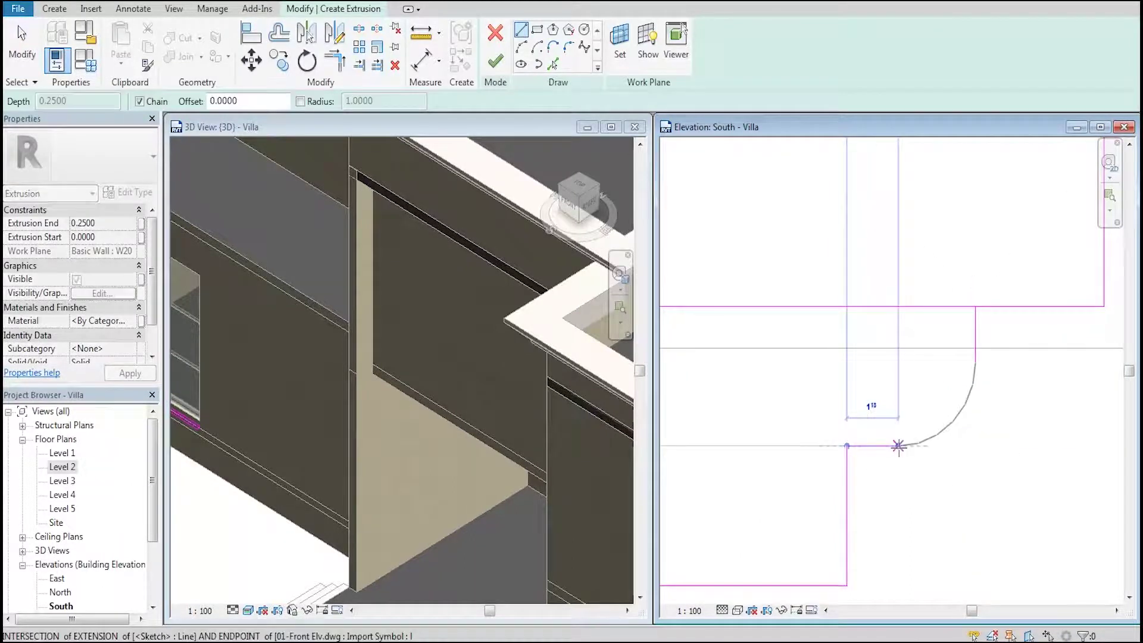
key(Escape)
key(Escape)
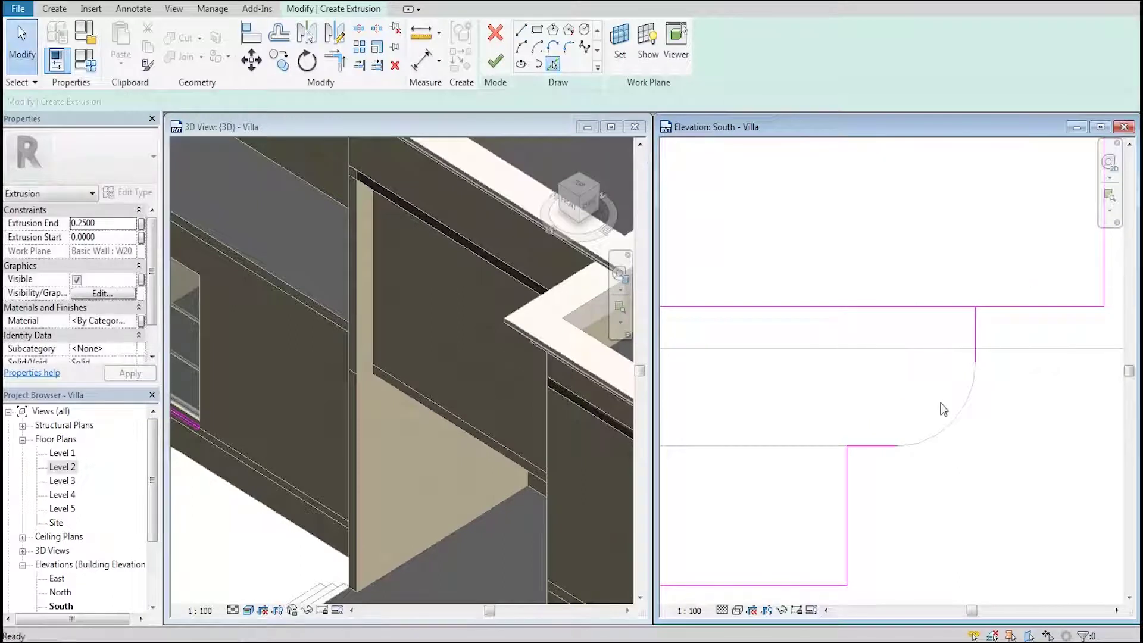
Add a Start-End-Radius arc forming the sill profile's rounded corner.
click(521, 47)
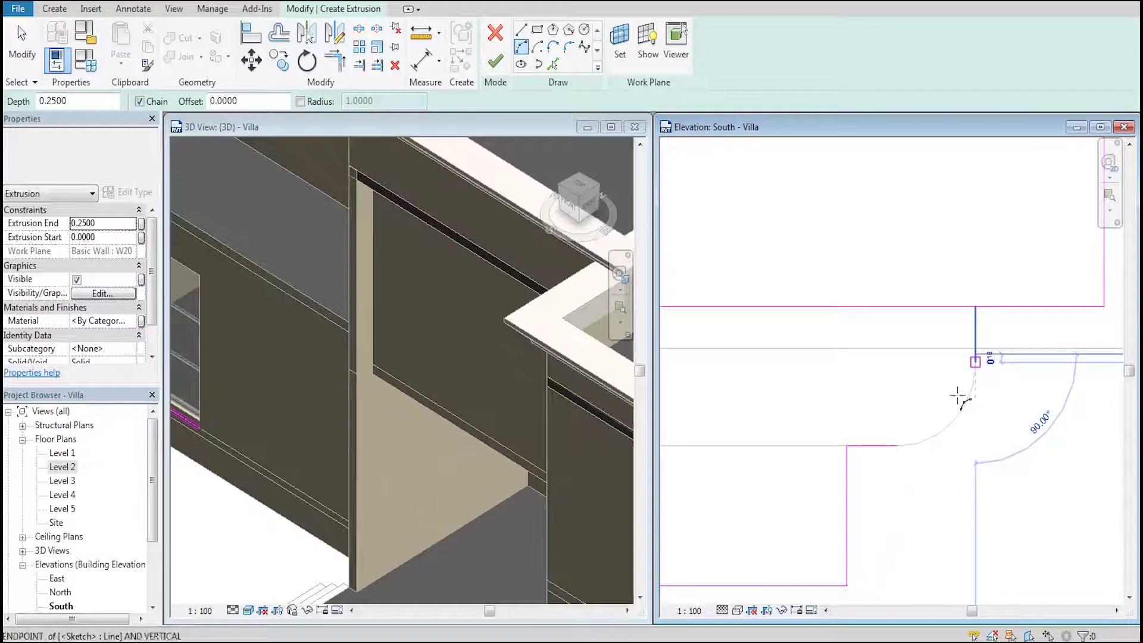
click(977, 362)
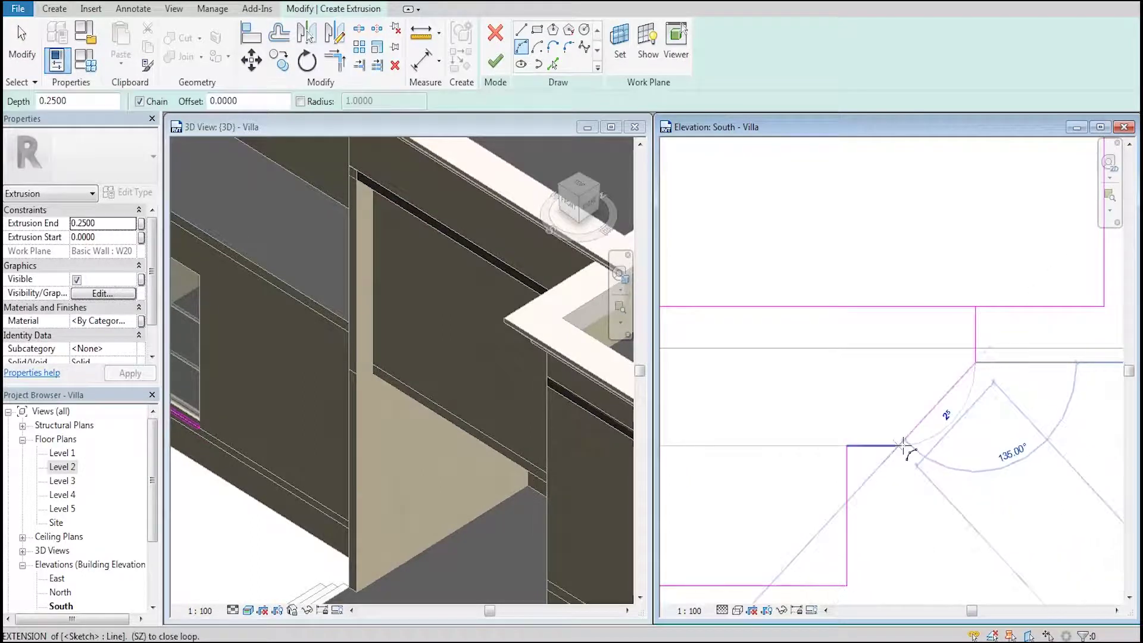
click(930, 439)
click(950, 409)
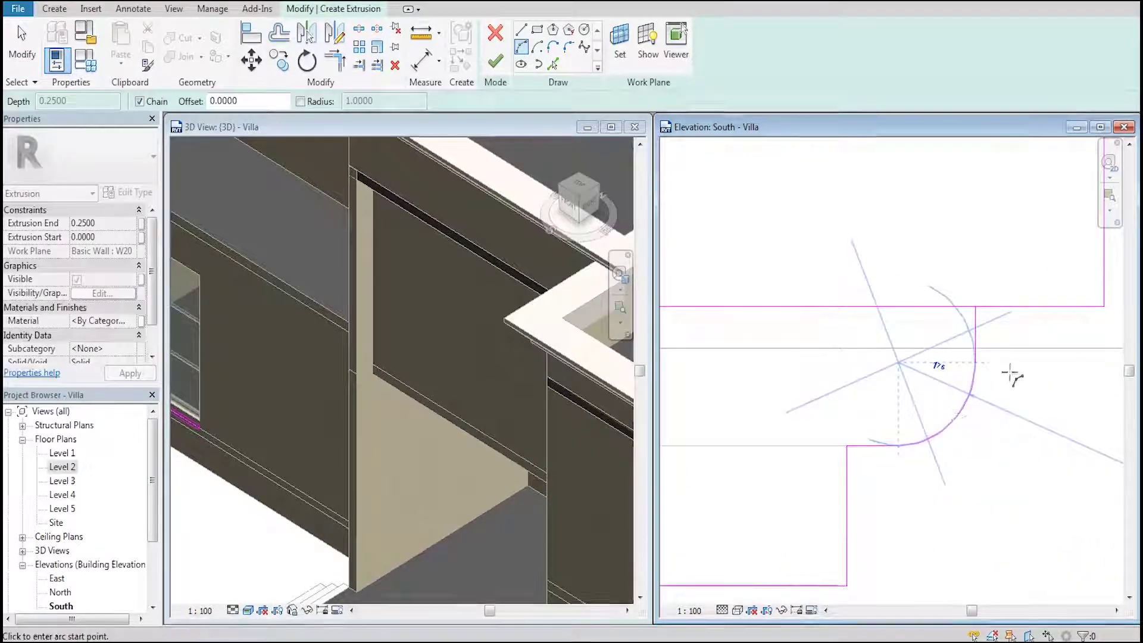
scroll(1040, 419, down, 2)
key(Escape)
key(Escape)
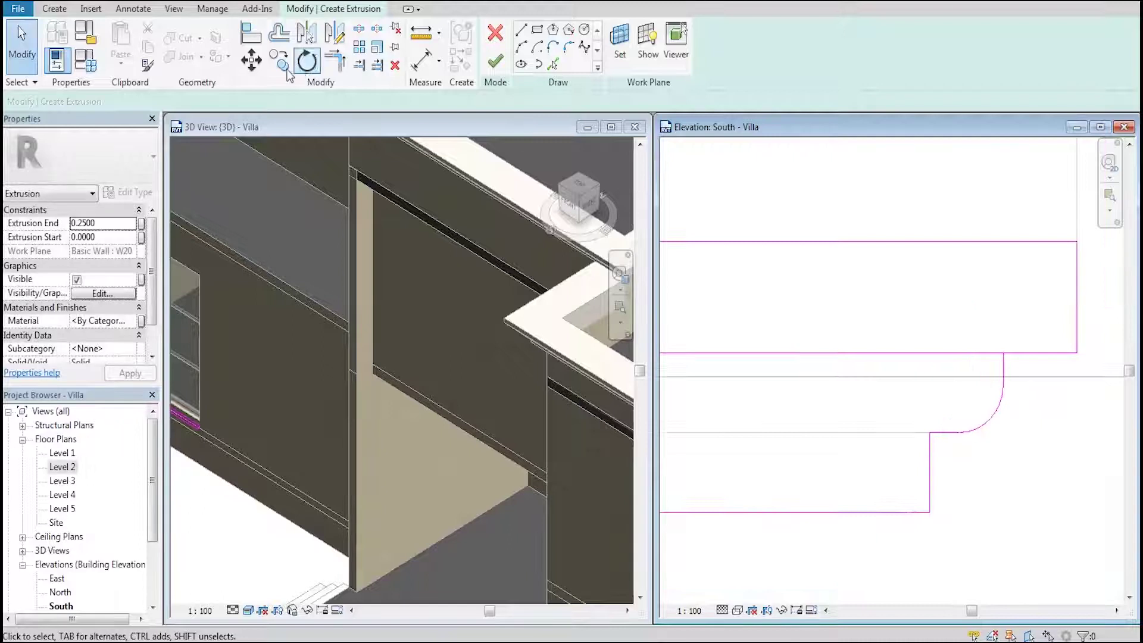
Trim two sill profile lines to meet at a clean corner.
click(334, 59)
click(1053, 354)
click(1014, 355)
scroll(1012, 439, up, 2)
scroll(976, 316, up, 2)
scroll(950, 304, up, 2)
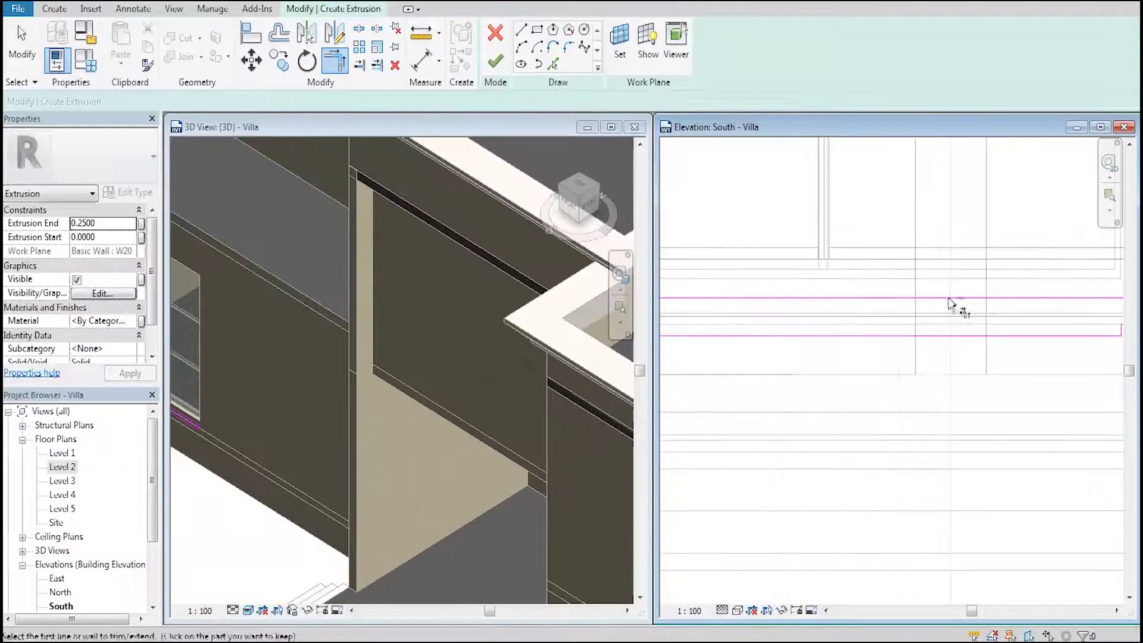
scroll(951, 304, down, 2)
key(Escape)
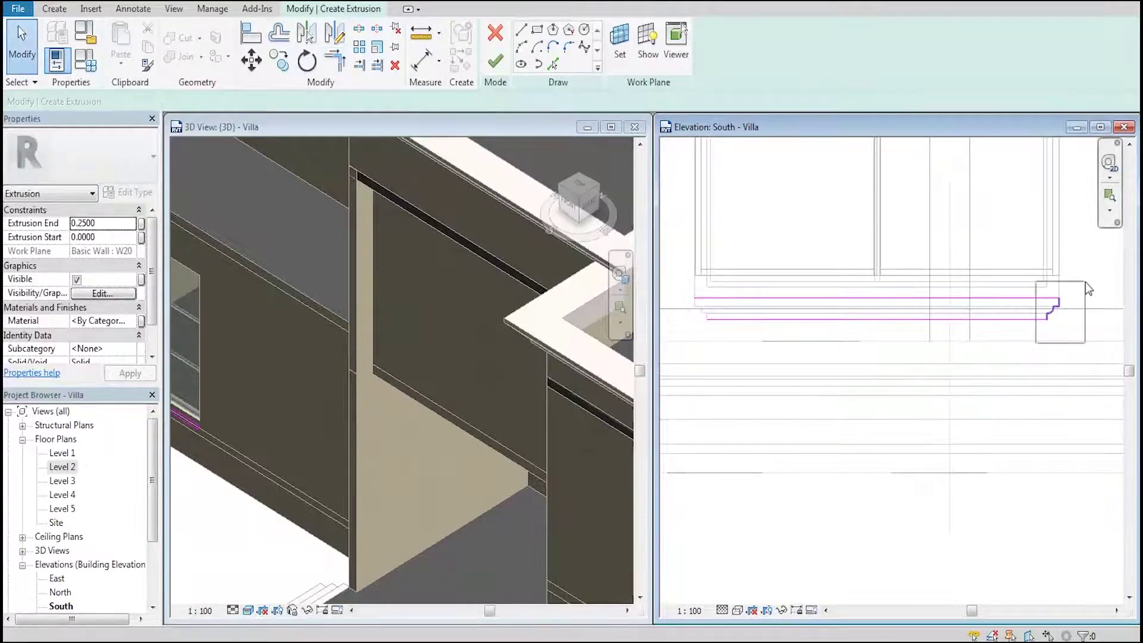
Window-select the profile sketch lines to check them, cancel a rotation, and deselect.
drag(1084, 282, 1084, 282)
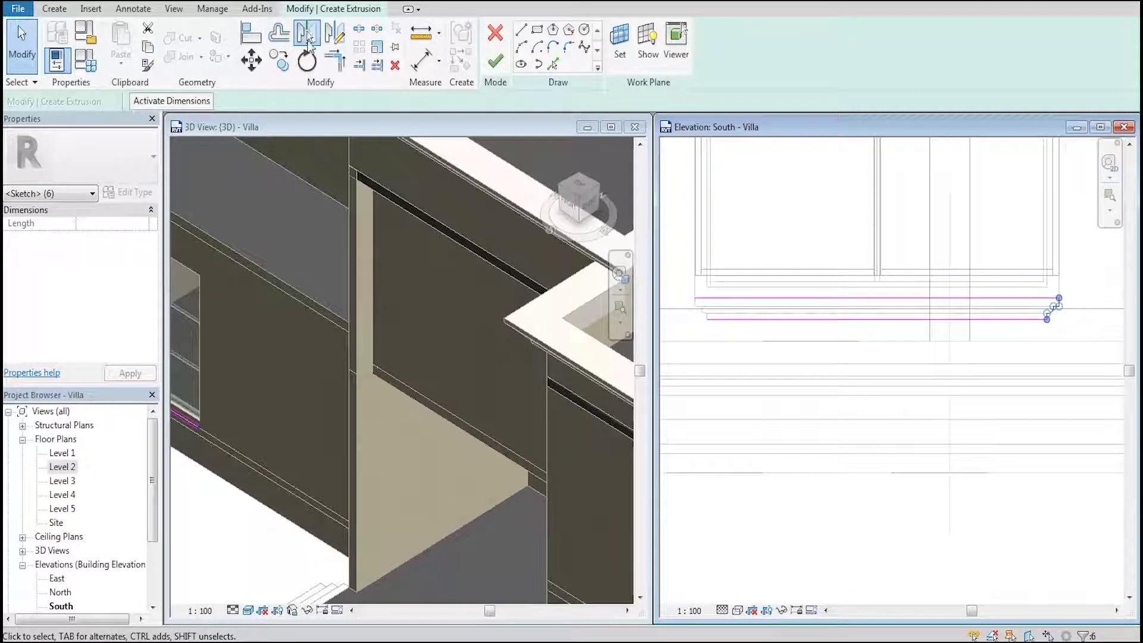
key(Escape)
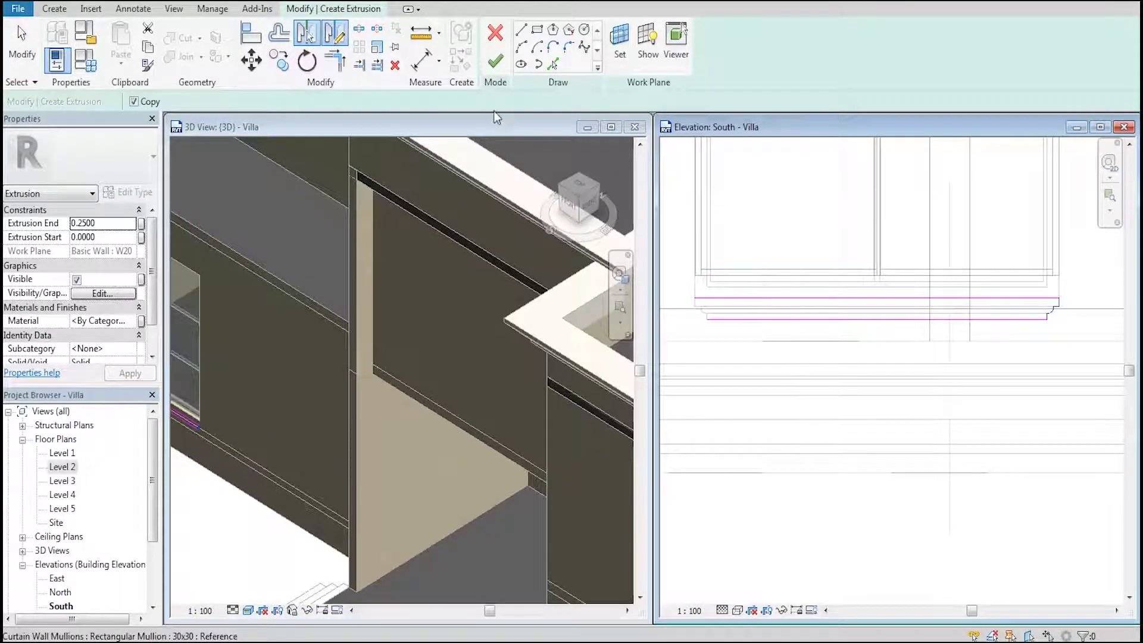
drag(882, 301, 888, 296)
click(876, 300)
key(Escape)
scroll(716, 315, up, 3)
click(717, 304)
scroll(717, 302, down, 2)
scroll(720, 295, down, 2)
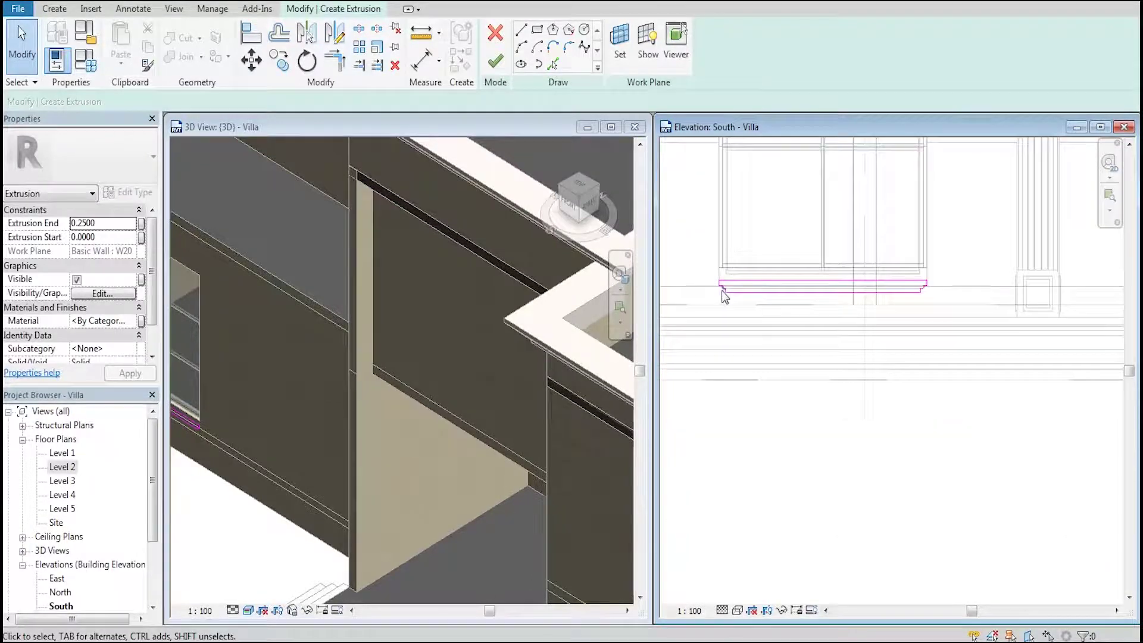
scroll(720, 295, down, 1)
Finish the sill extrusion sketch and bring the window and sill into view in 3D.
click(495, 60)
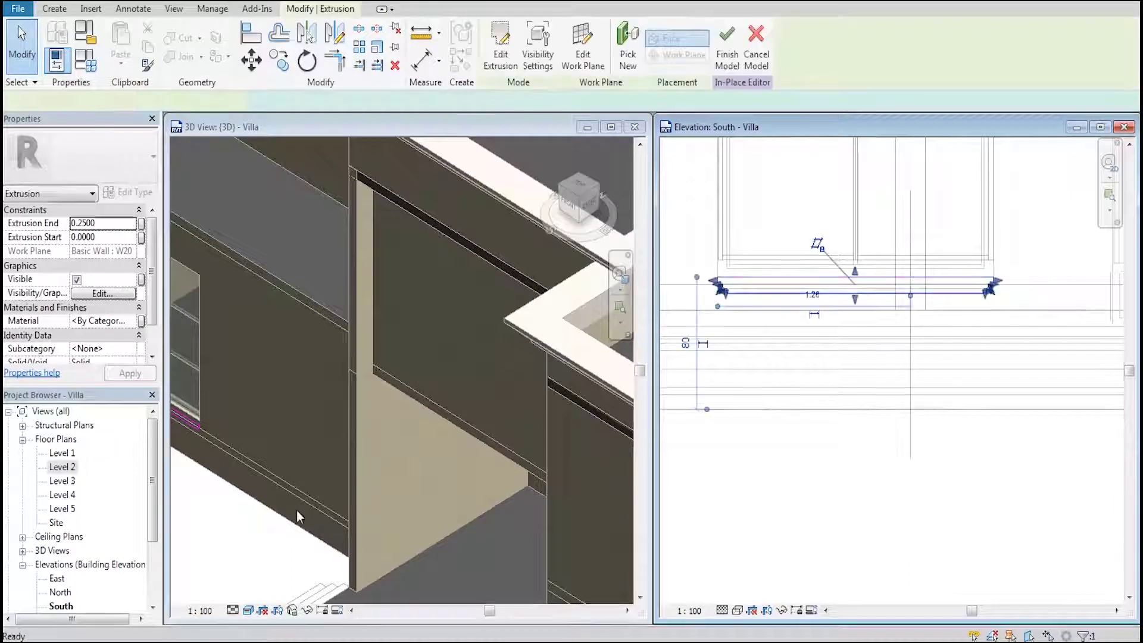
scroll(382, 474, down, 2)
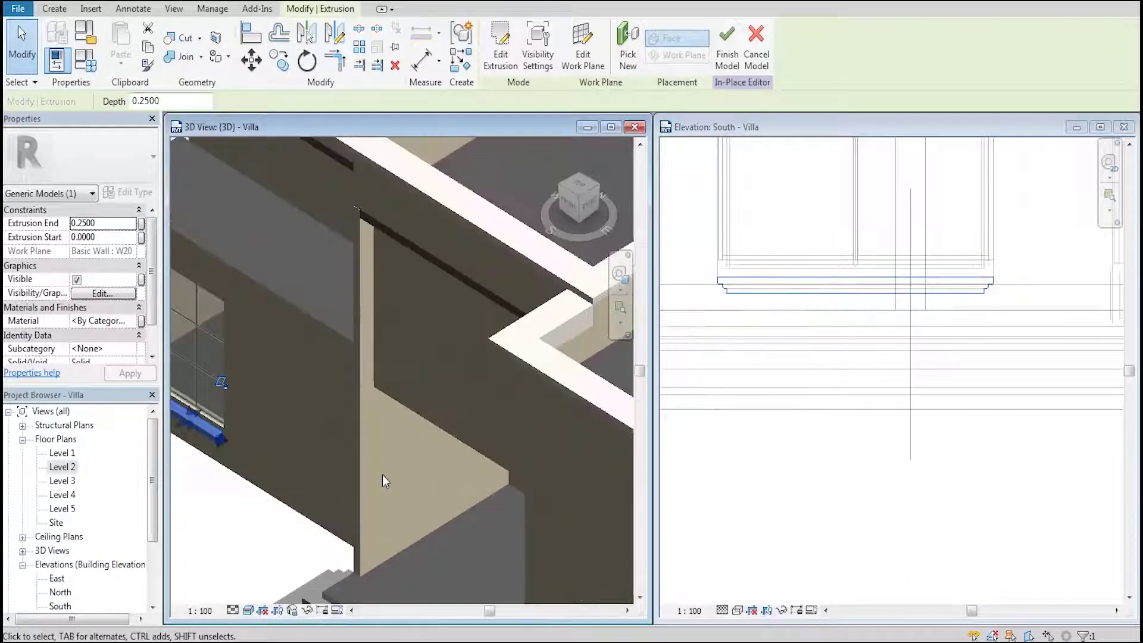
scroll(382, 474, down, 2)
middle_drag(334, 595, 368, 512)
scroll(299, 451, up, 2)
scroll(299, 381, up, 2)
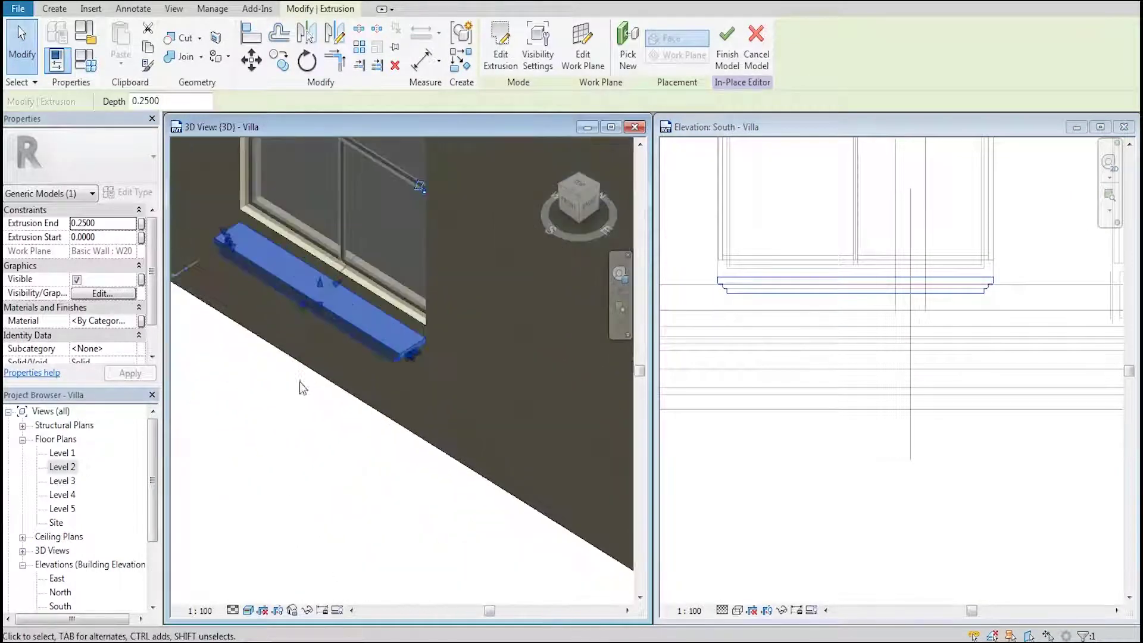
scroll(231, 213, up, 1)
scroll(473, 421, up, 2)
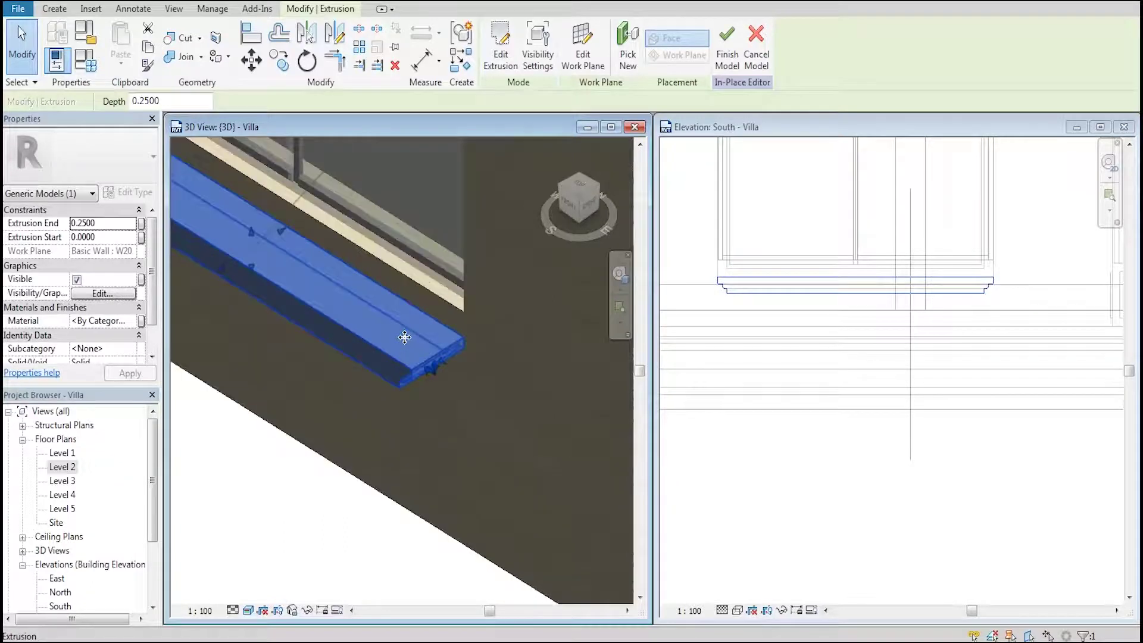
scroll(473, 421, up, 1)
Set the sill's Extrusion End to 0.1 and select the sill extrusion.
click(110, 221)
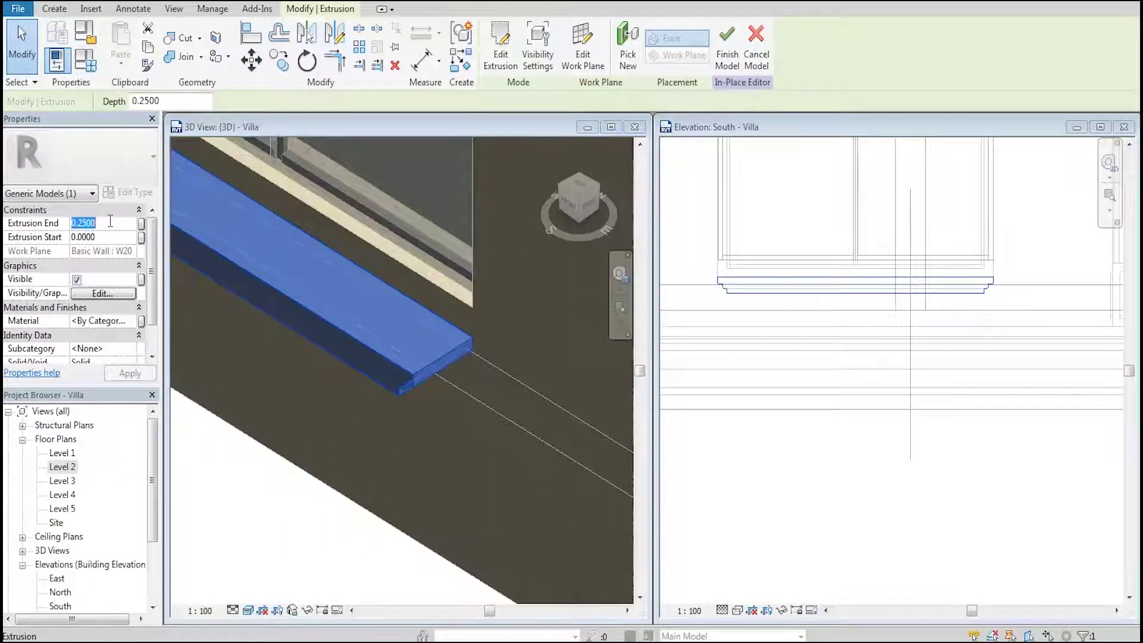
text(0.1)
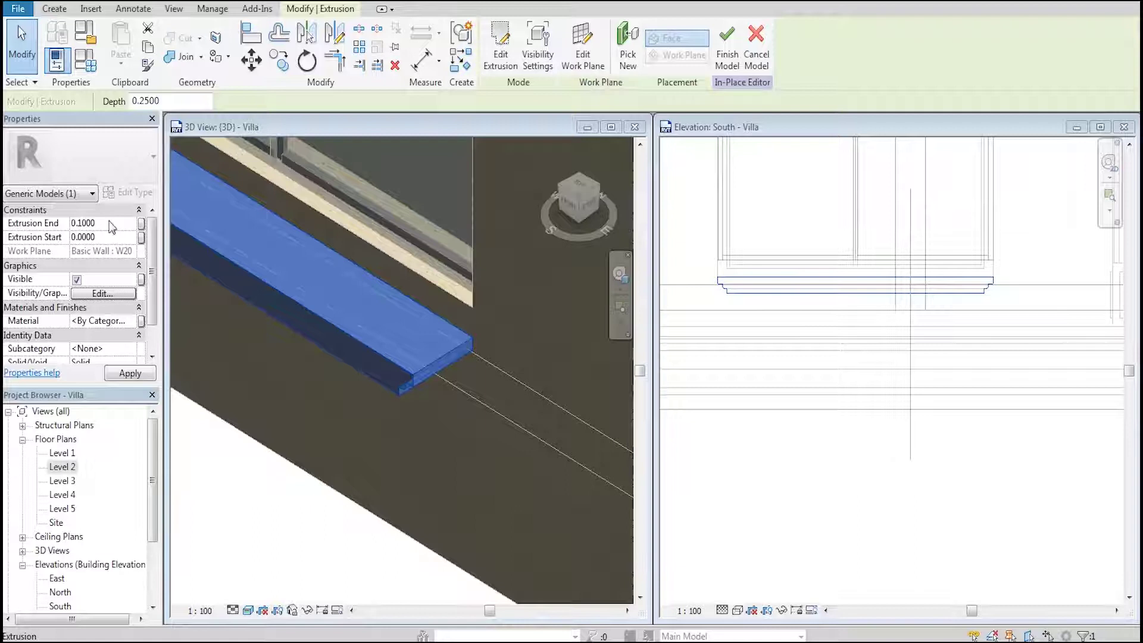
click(279, 500)
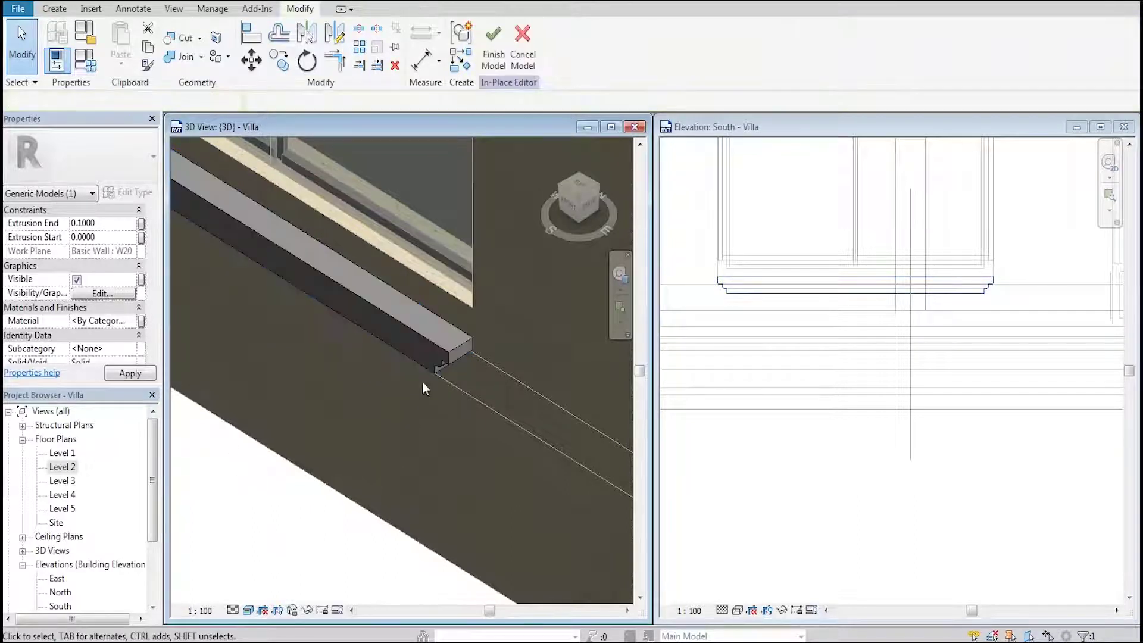
scroll(426, 375, up, 3)
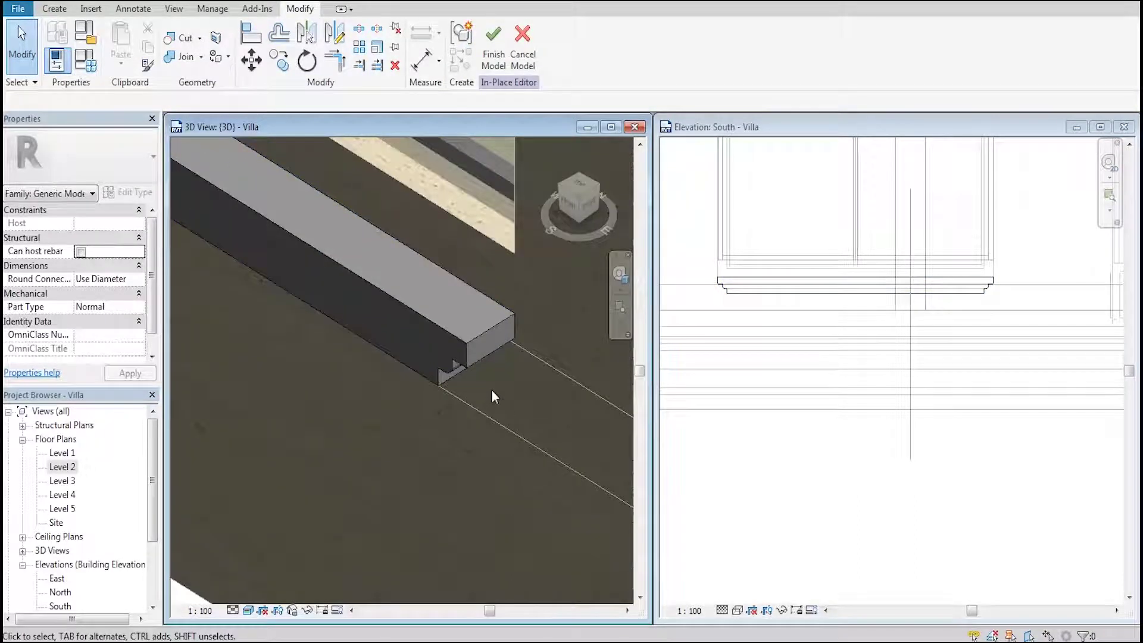
scroll(491, 390, down, 5)
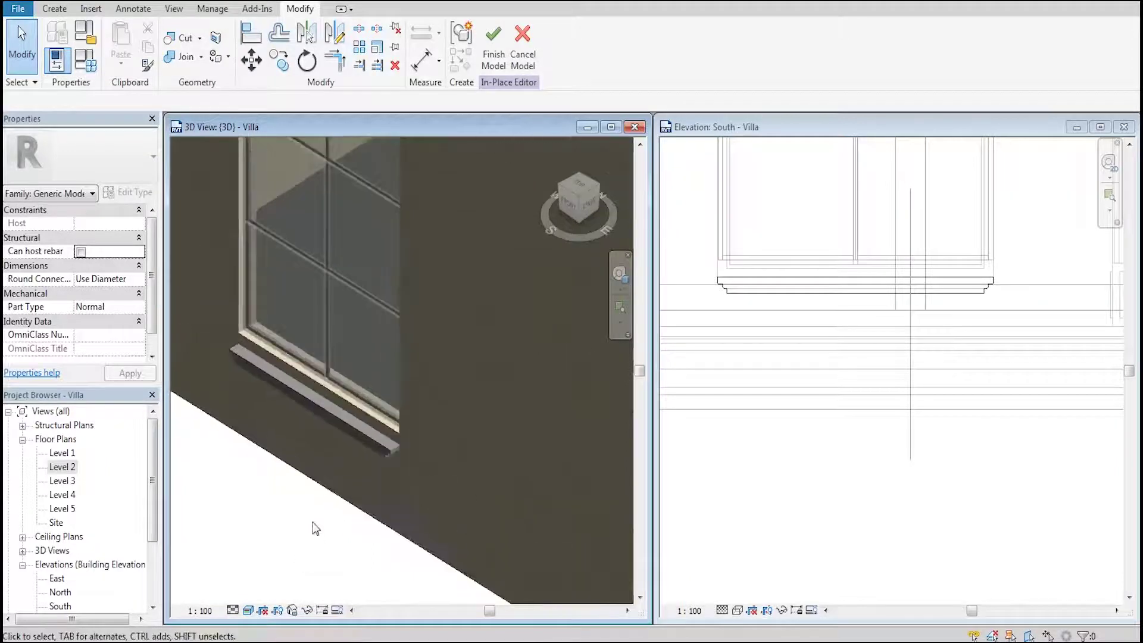
scroll(316, 529, up, 3)
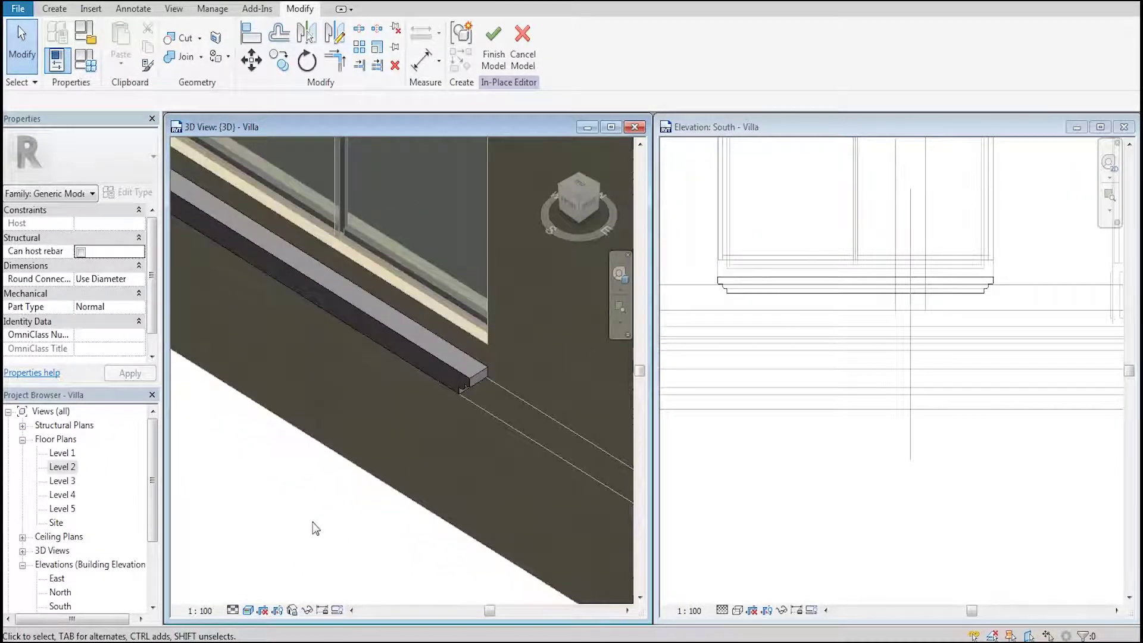
click(435, 356)
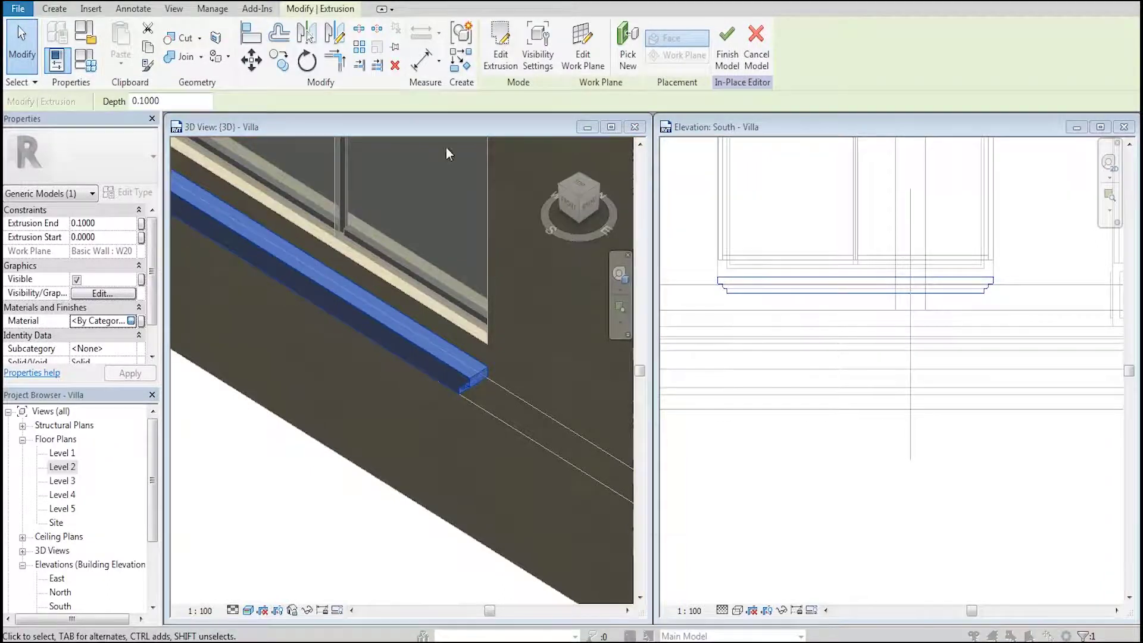
Give the sill extrusion the 02-White material, found by searching 'wh'.
click(138, 321)
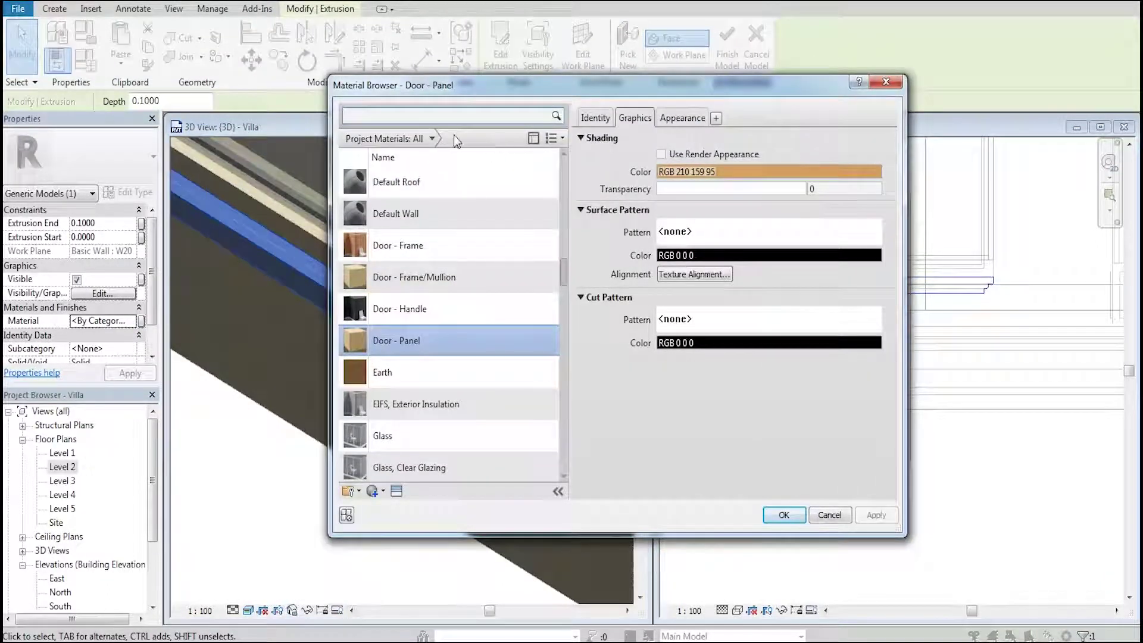
text(wh)
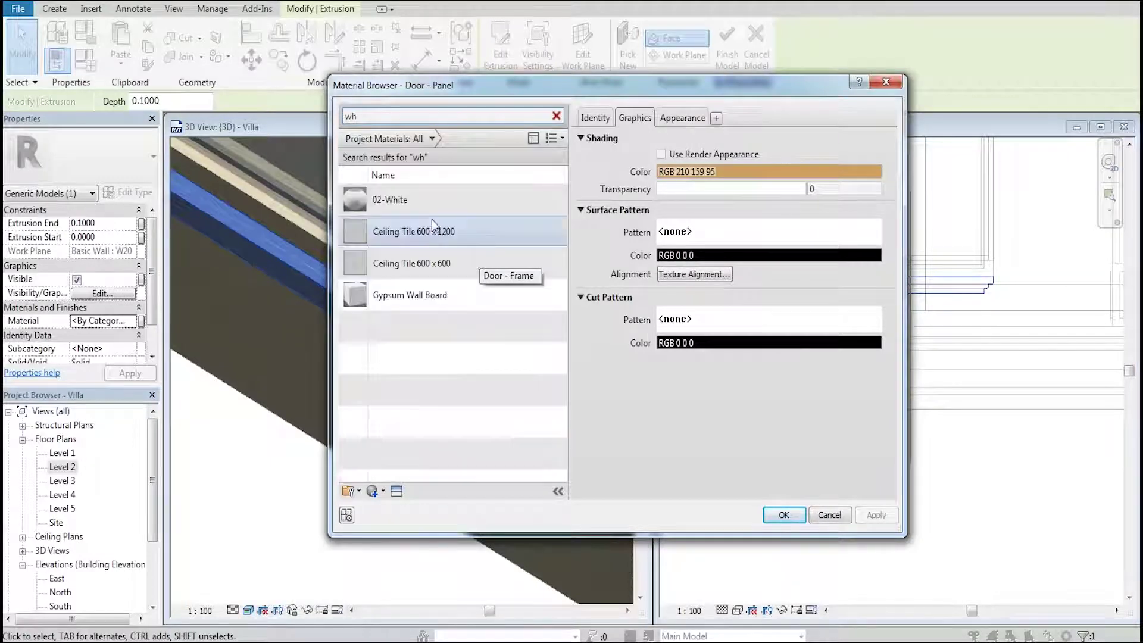
click(783, 514)
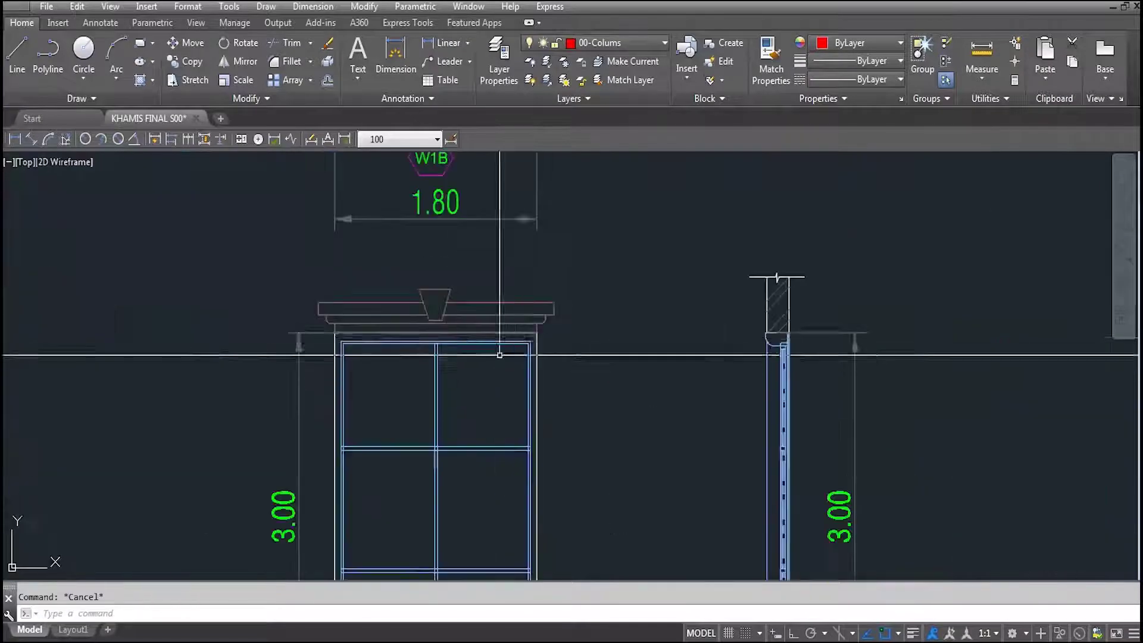
scroll(572, 265, down, 5)
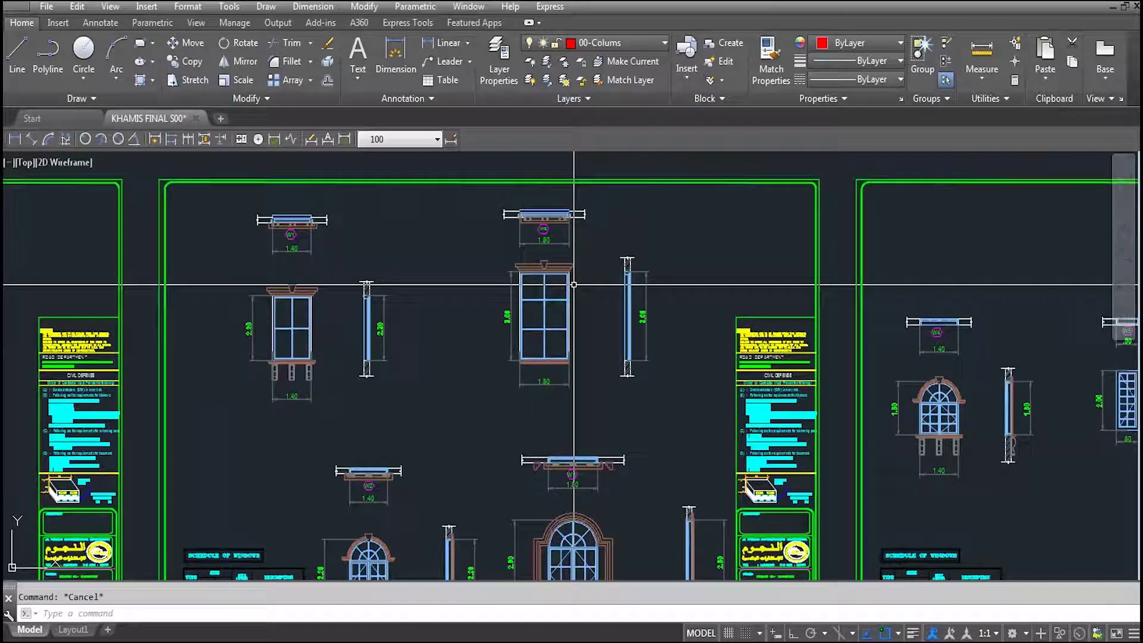
scroll(574, 274, up, 3)
scroll(573, 209, up, 5)
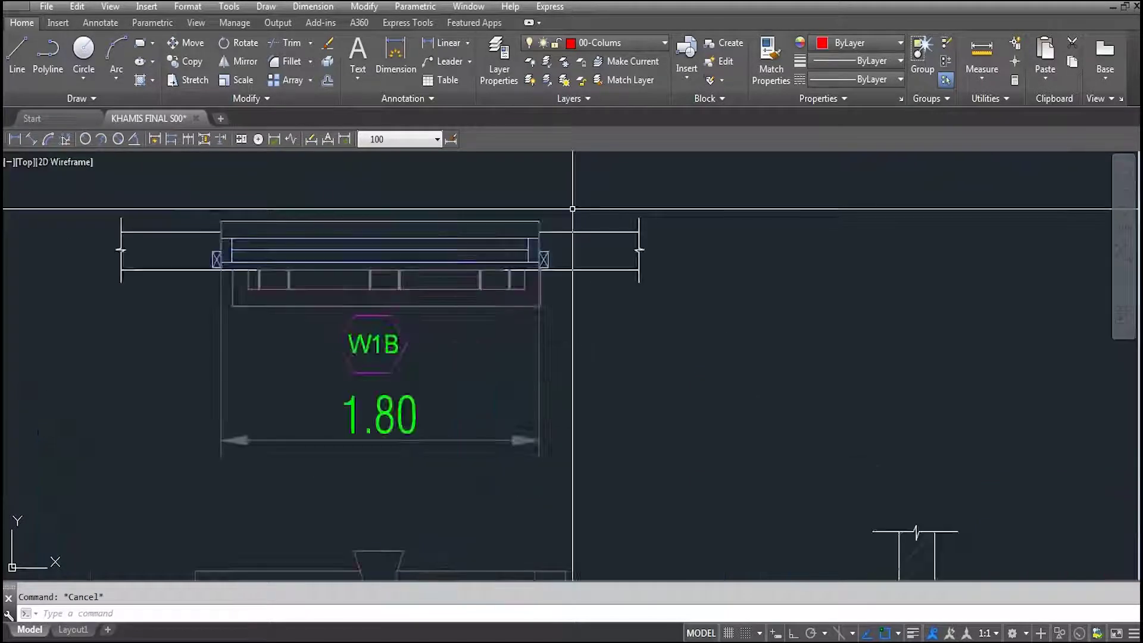
scroll(572, 209, up, 2)
scroll(584, 250, up, 3)
scroll(583, 256, down, 5)
scroll(583, 255, down, 4)
scroll(536, 357, up, 3)
scroll(515, 360, down, 1)
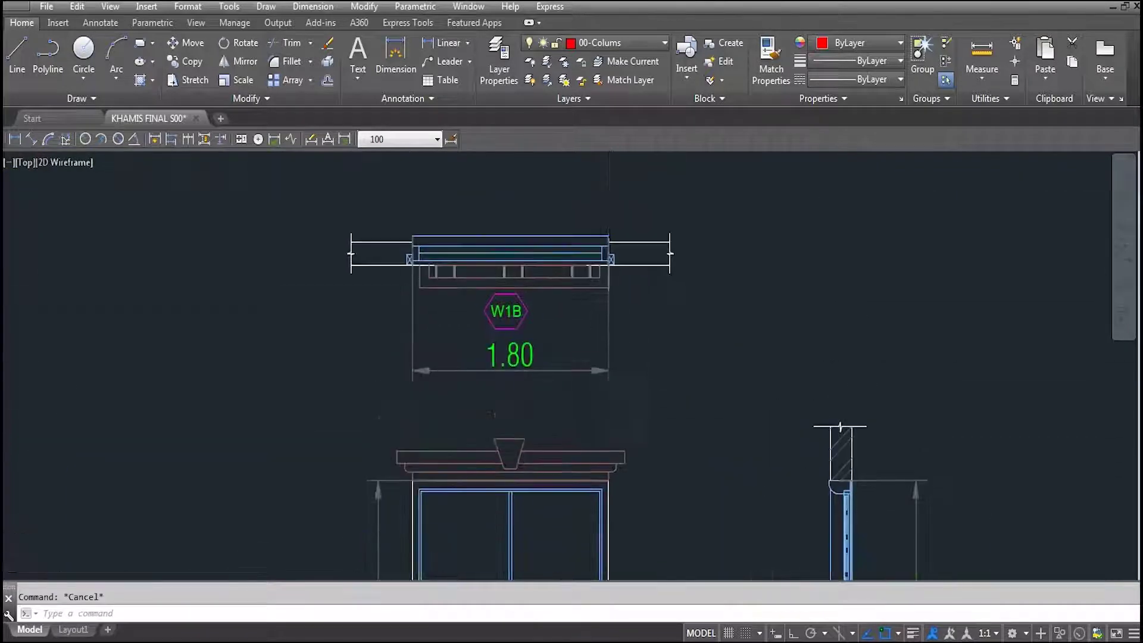
scroll(633, 269, up, 2)
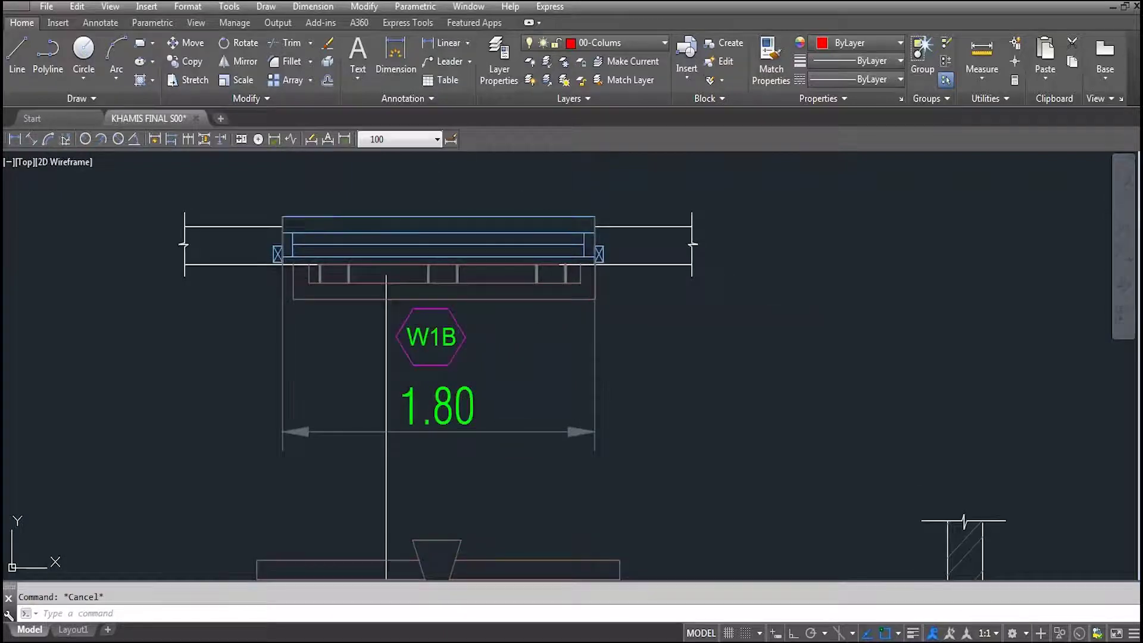
scroll(321, 271, up, 2)
scroll(321, 280, up, 2)
scroll(326, 268, down, 3)
scroll(312, 250, up, 2)
scroll(348, 229, down, 2)
scroll(375, 326, down, 1)
middle_drag(497, 415, 522, 385)
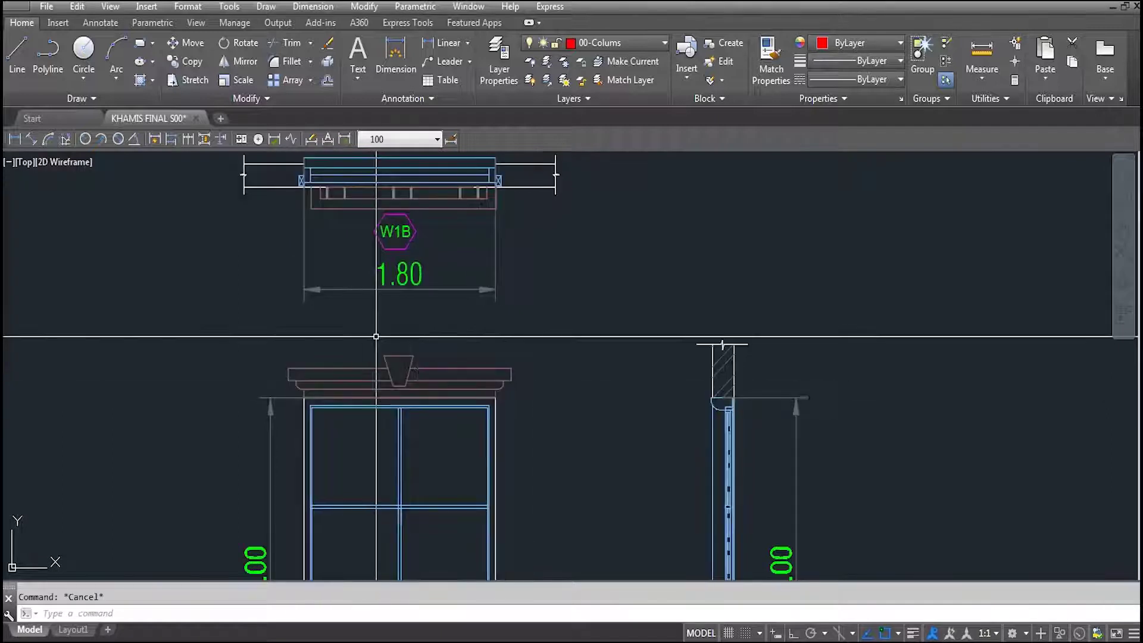
scroll(739, 429, up, 3)
scroll(738, 405, down, 5)
scroll(700, 503, up, 1)
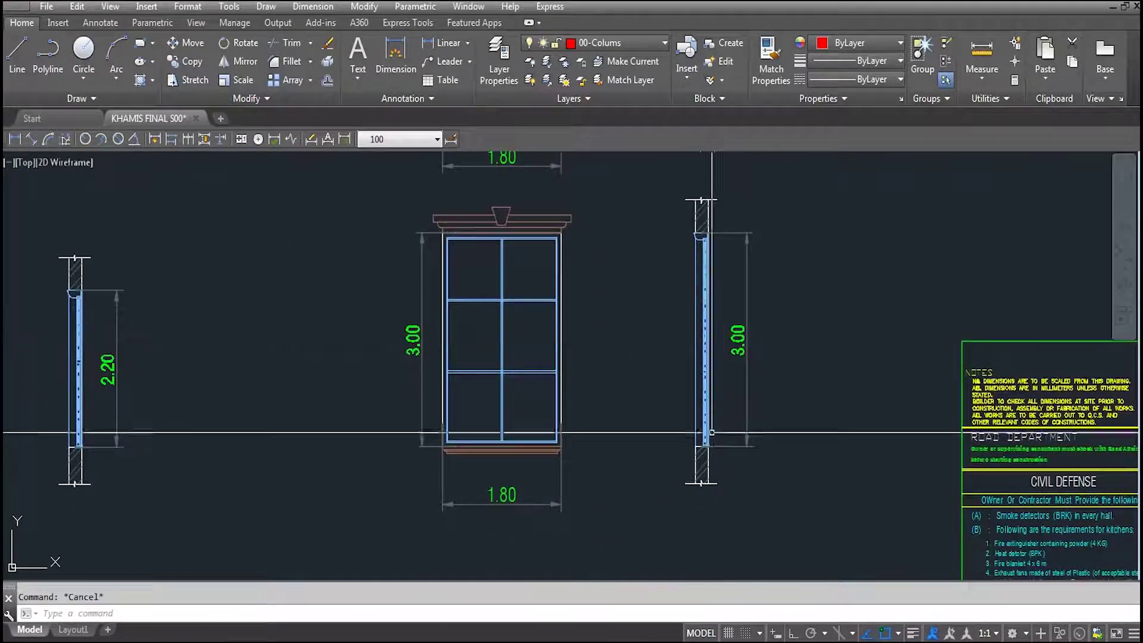
scroll(700, 445, up, 2)
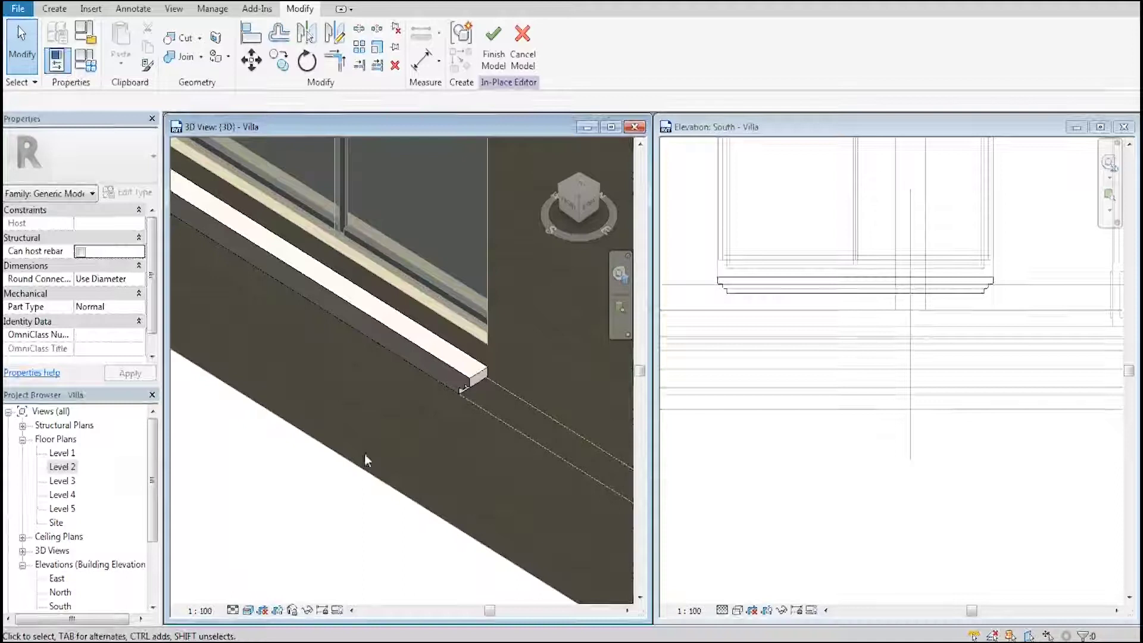
Start a new solid extrusion with the wall face picked as its work plane.
scroll(834, 451, down, 3)
scroll(883, 288, up, 3)
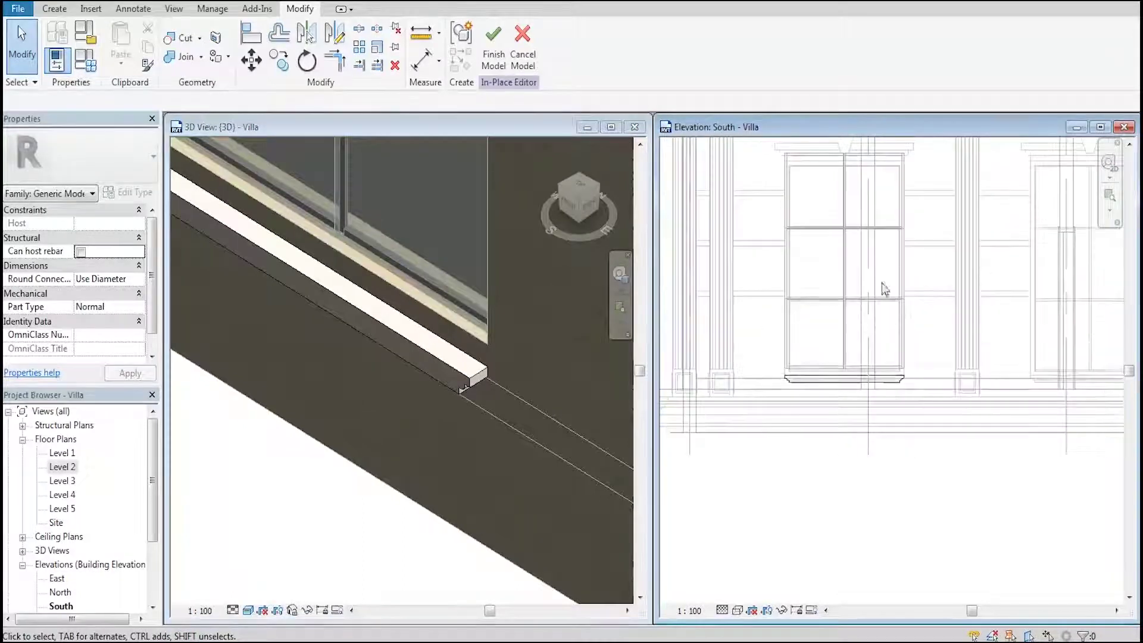
scroll(851, 271, up, 1)
scroll(849, 266, up, 1)
scroll(849, 265, up, 1)
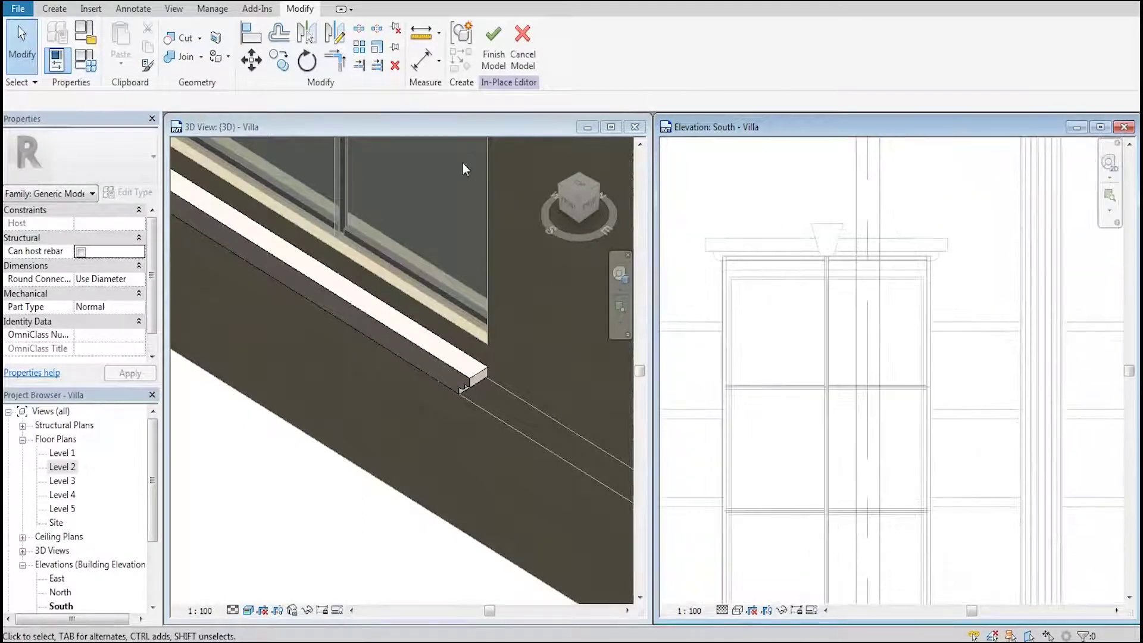
click(55, 8)
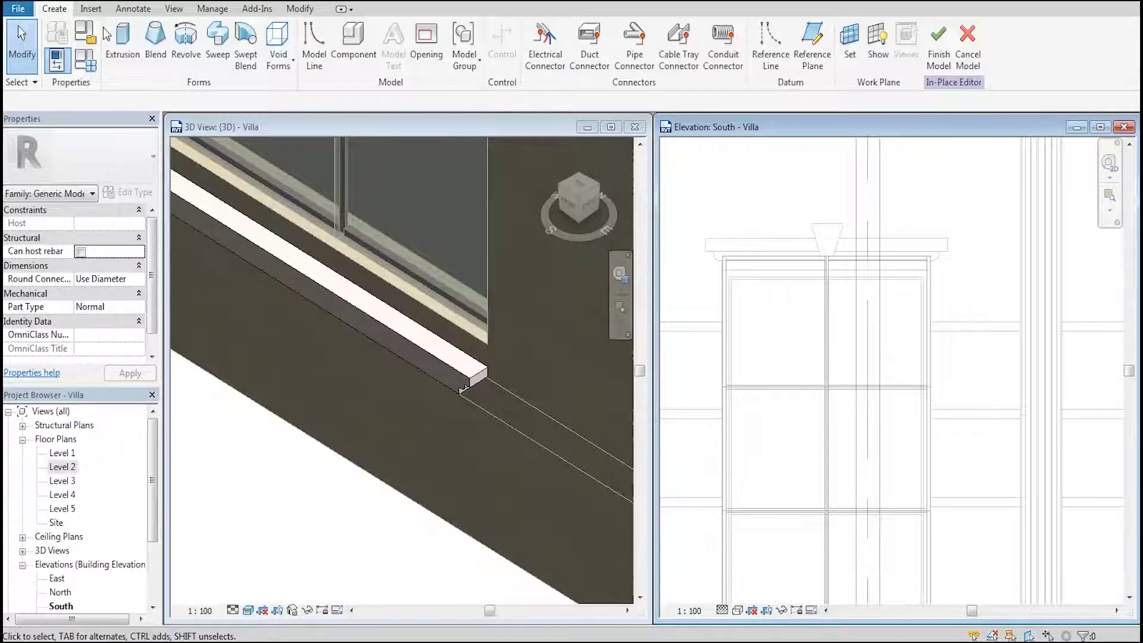
click(123, 45)
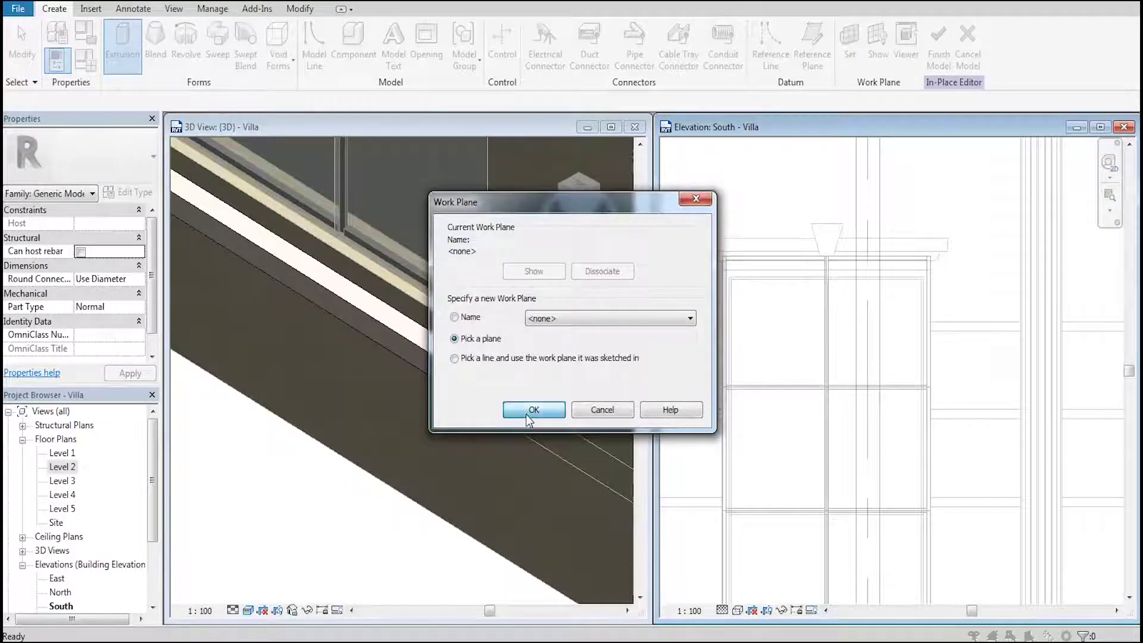
click(528, 413)
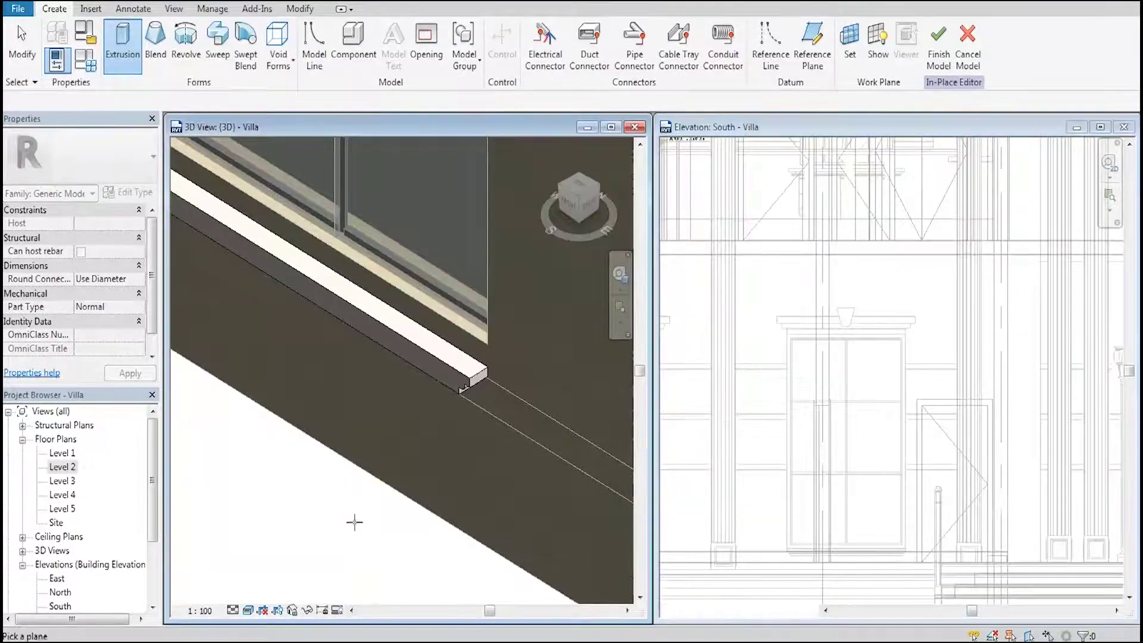
scroll(408, 426, down, 2)
scroll(474, 317, down, 2)
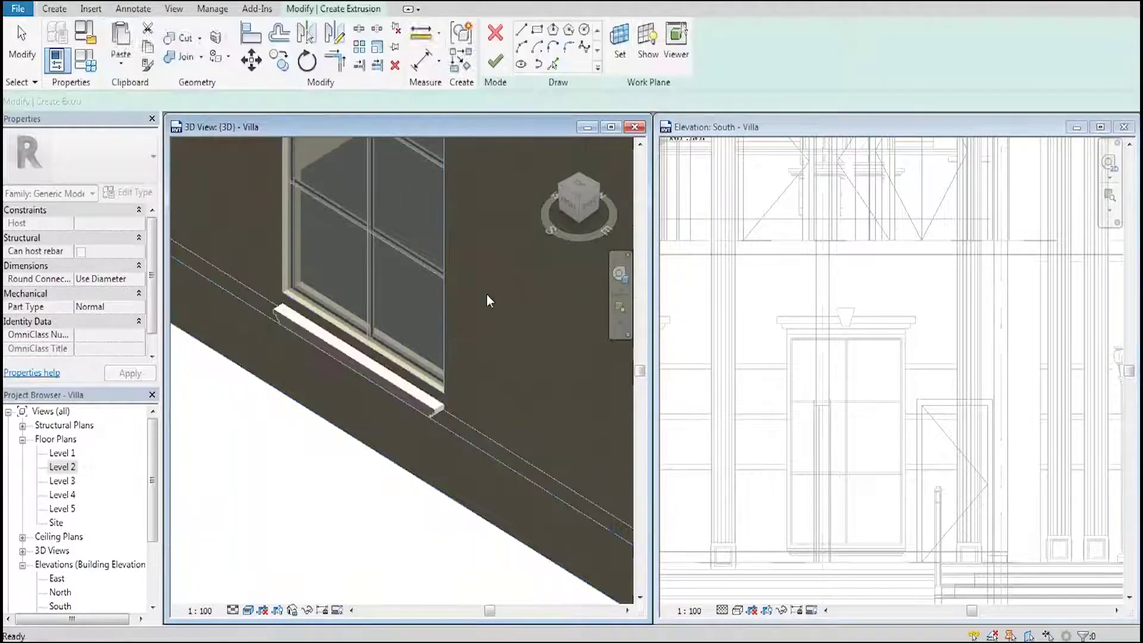
click(907, 301)
Trace the imported cornice and keystone edges into the sketch with Pick Lines (PL).
key(p)
key(l)
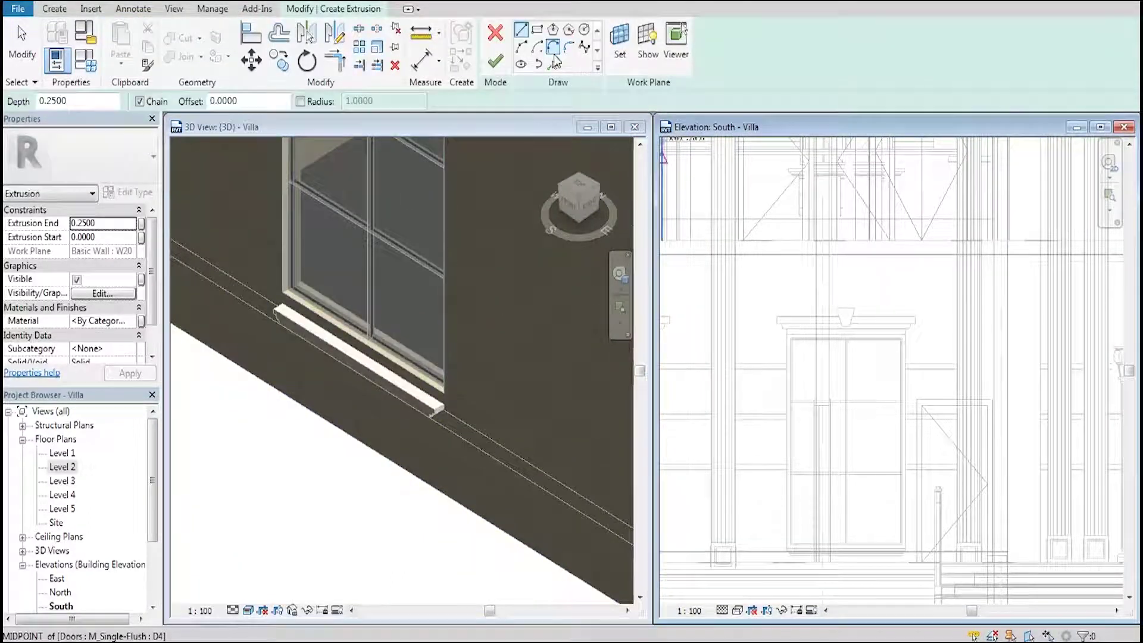
scroll(884, 303, up, 1)
scroll(884, 304, up, 1)
click(940, 352)
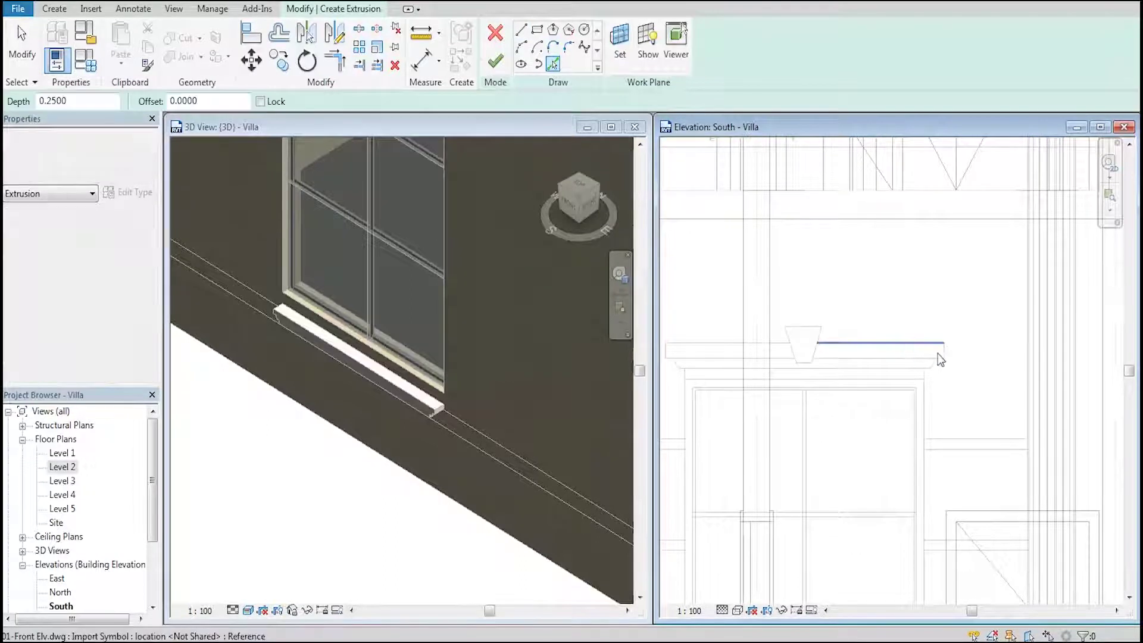
scroll(944, 353, up, 2)
click(942, 351)
scroll(934, 372, up, 2)
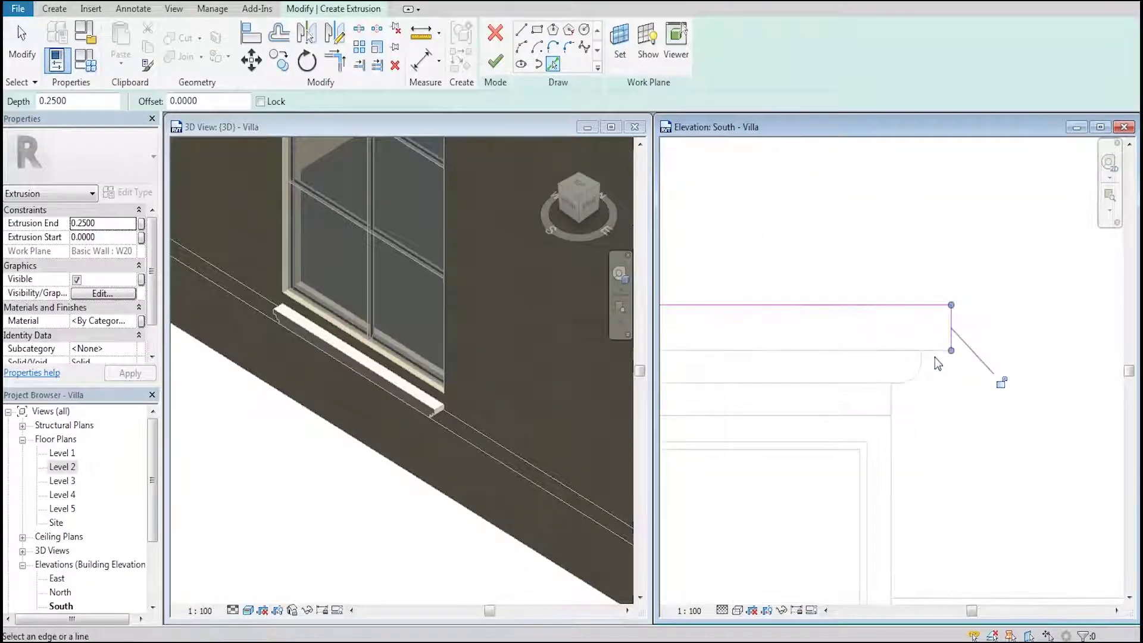
click(935, 353)
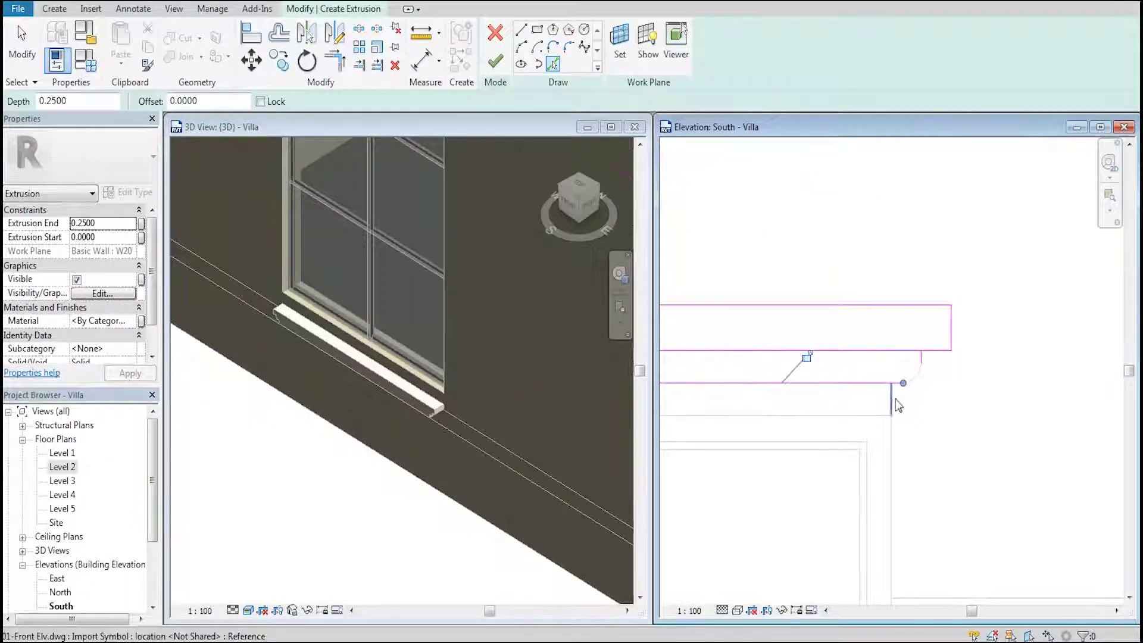
scroll(892, 381, down, 2)
scroll(892, 357, up, 2)
click(900, 342)
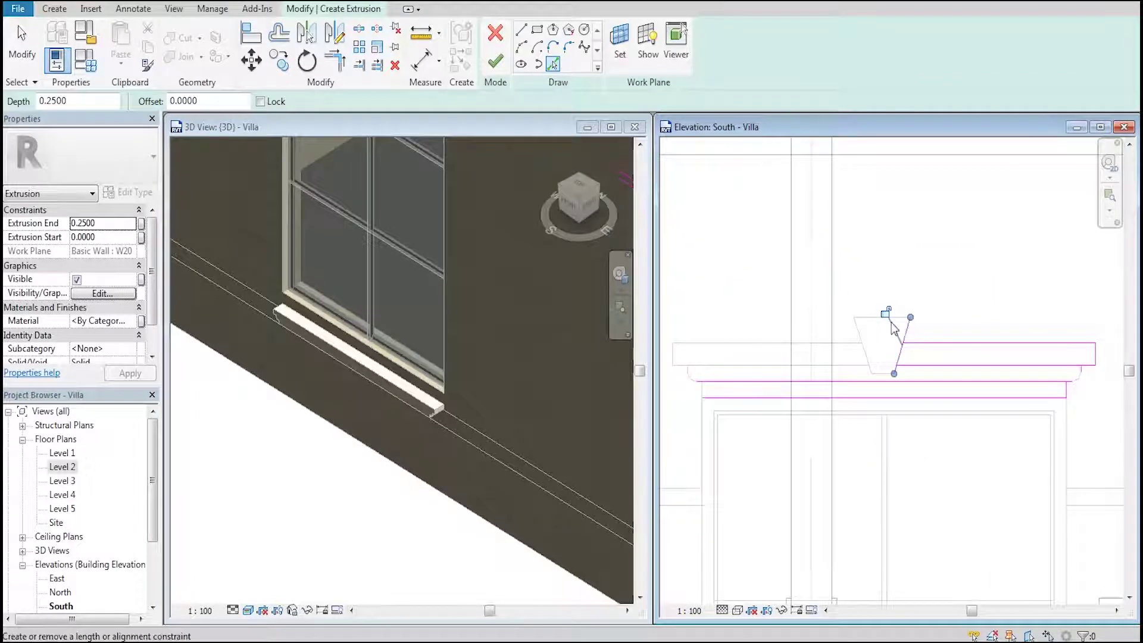
click(800, 345)
scroll(748, 316, up, 2)
click(753, 261)
scroll(722, 383, down, 2)
key(Escape)
scroll(1011, 351, up, 4)
scroll(948, 369, up, 2)
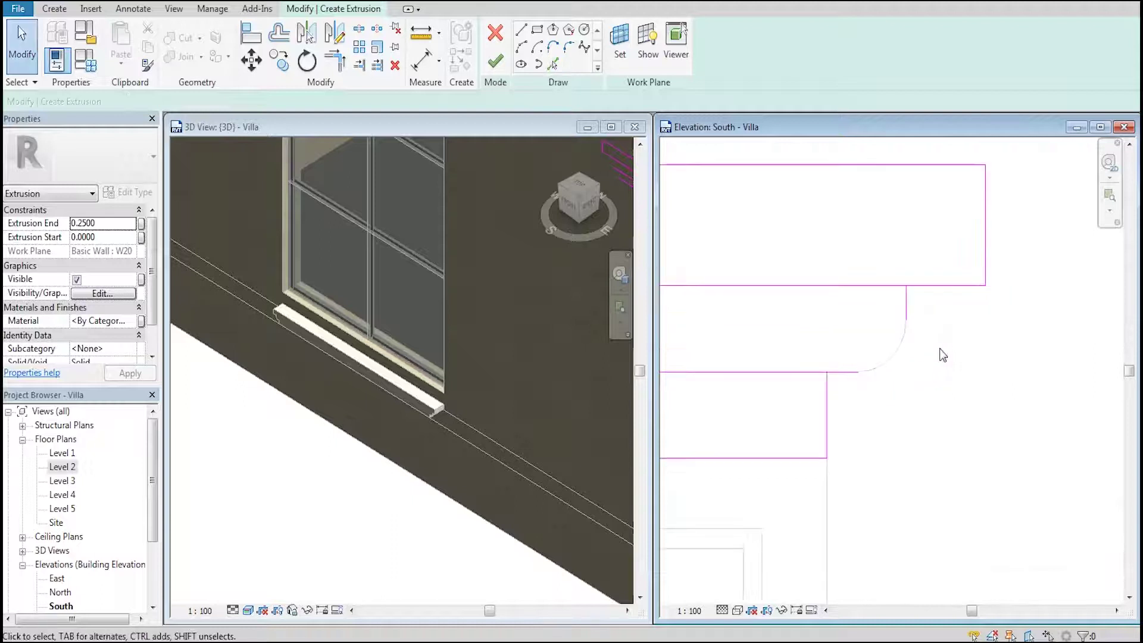
Add an arc forming the cornice's rounded corner.
click(519, 51)
click(906, 320)
click(885, 372)
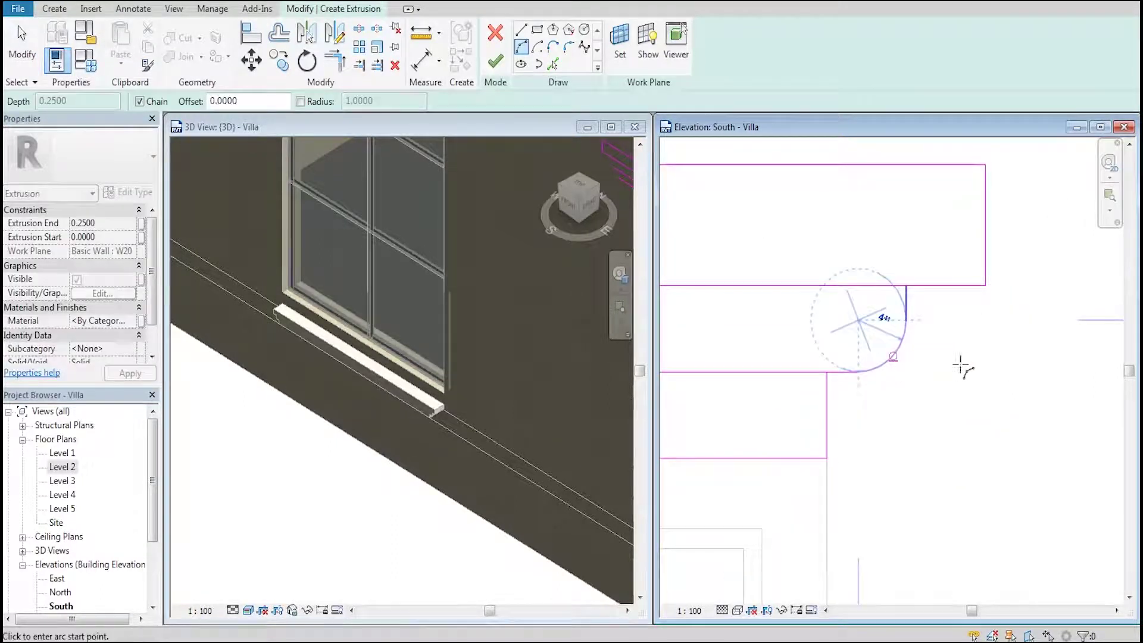
click(970, 365)
key(Escape)
key(Escape)
Trim the sketch lines to corners, including the keystone edge against the cornice line.
click(331, 67)
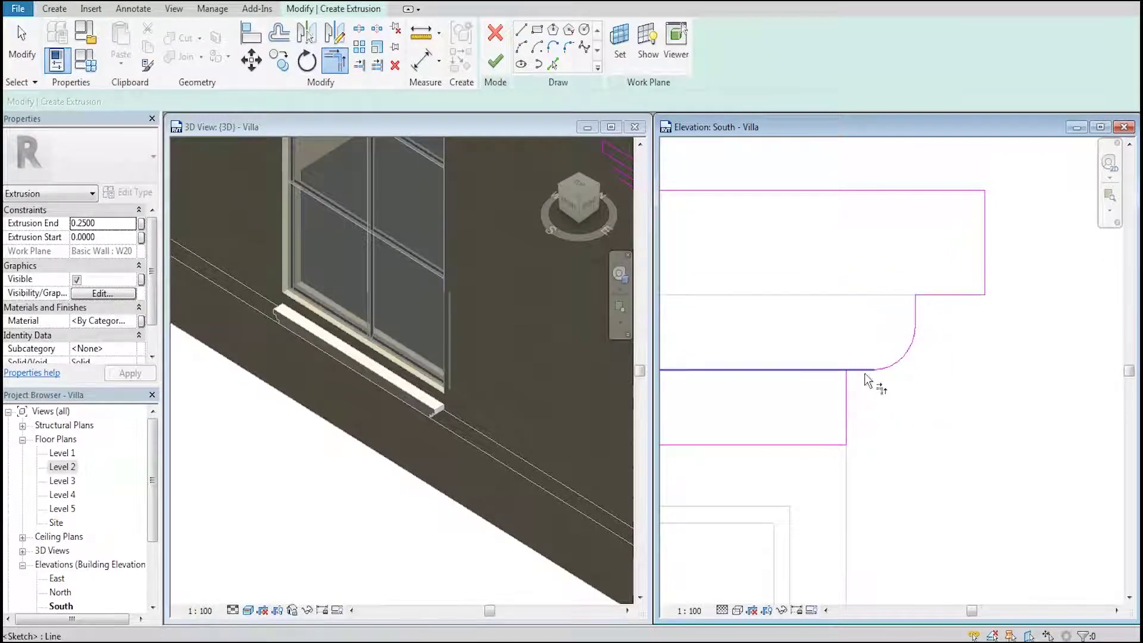
click(851, 391)
scroll(982, 381, down, 3)
scroll(879, 365, up, 3)
middle_drag(872, 365, 988, 326)
scroll(985, 303, up, 3)
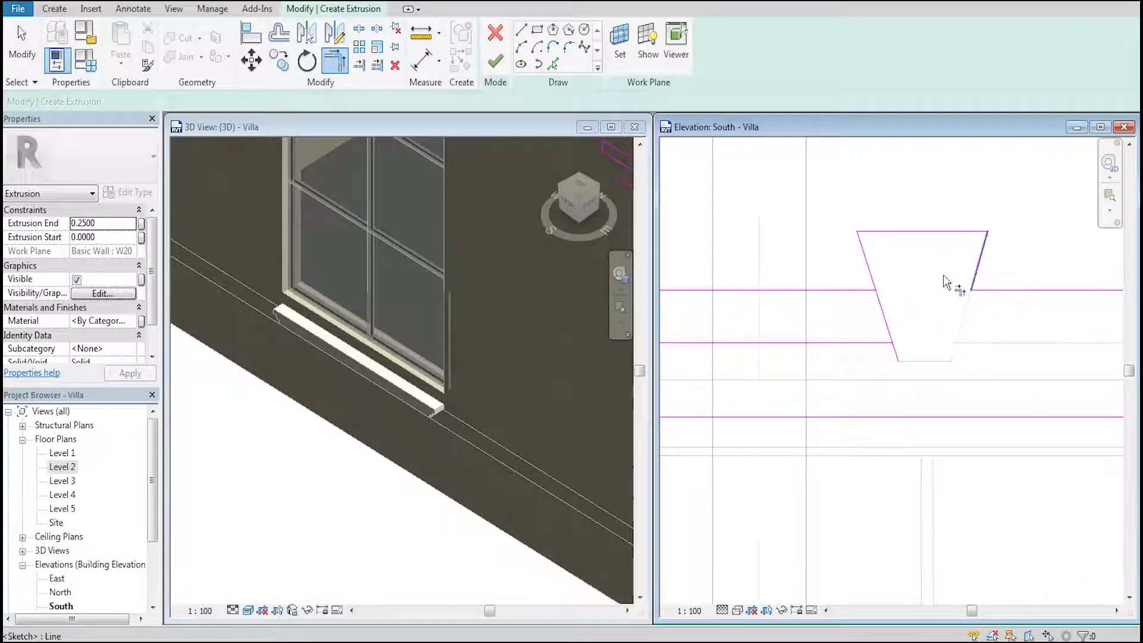
click(853, 290)
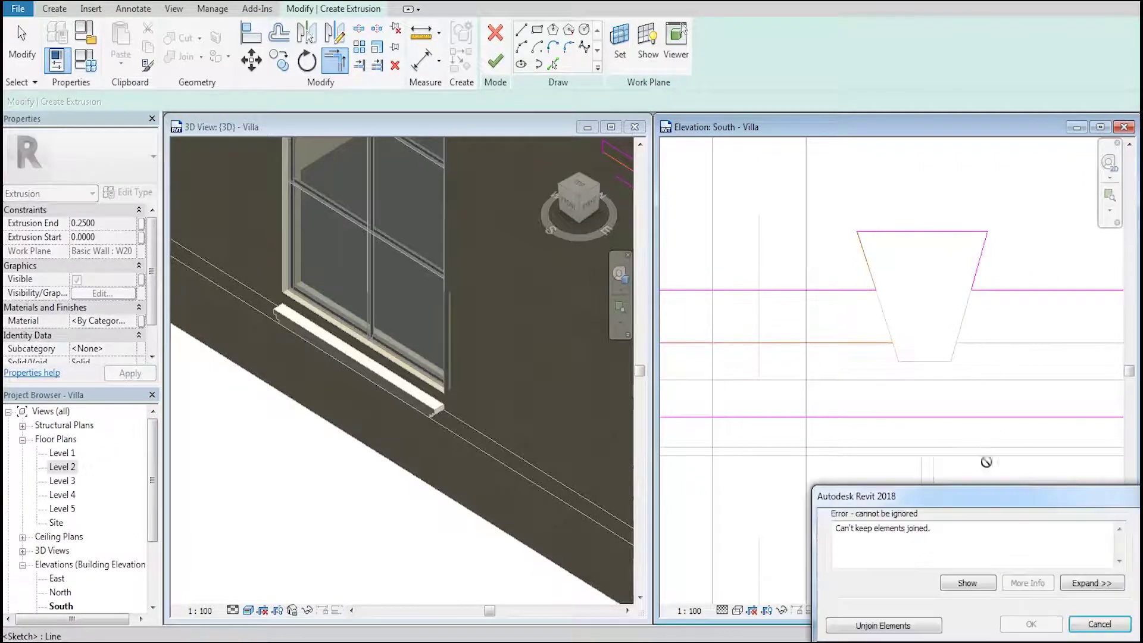
Dismiss the joined-elements error and select the right rounded-corner sketch lines.
click(897, 630)
scroll(964, 342, down, 2)
scroll(749, 381, up, 2)
scroll(744, 402, down, 2)
key(Escape)
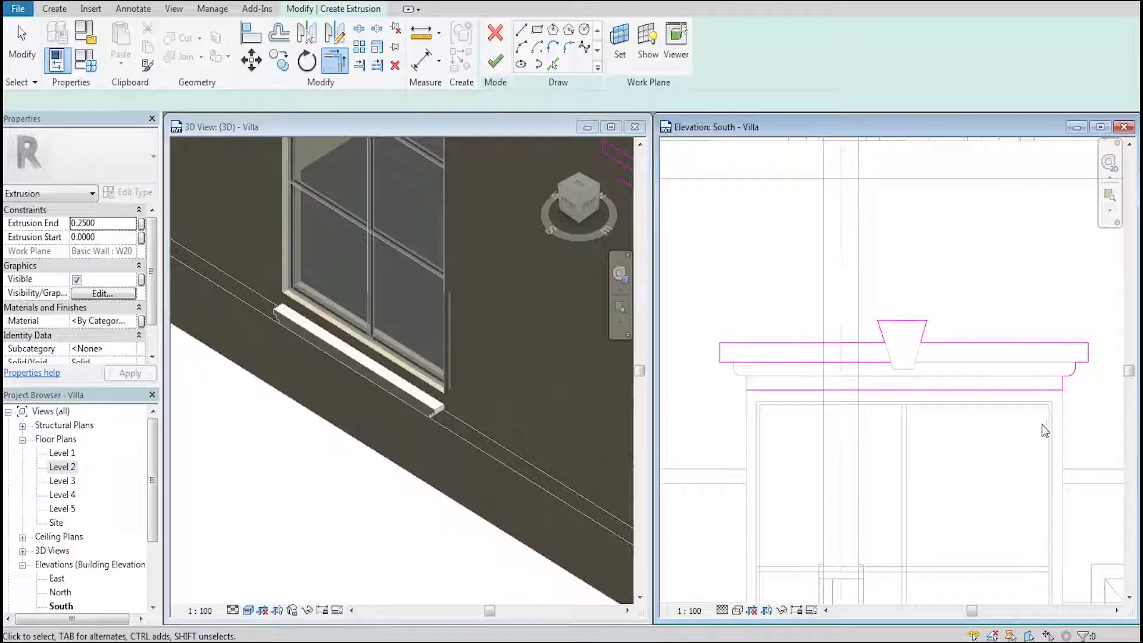
drag(1021, 427, 1102, 358)
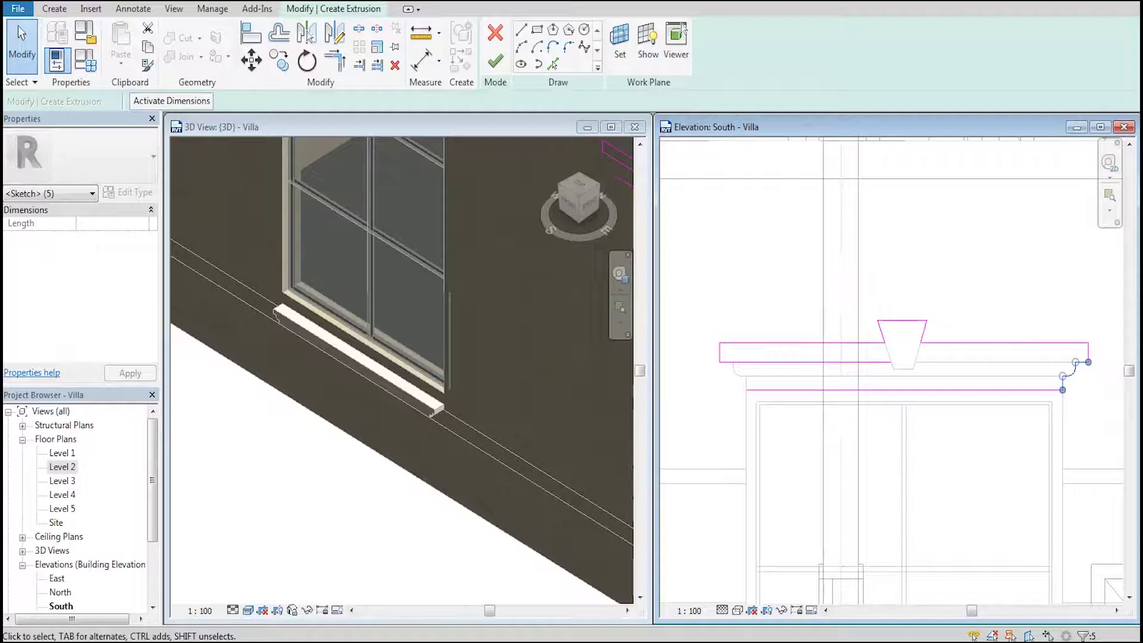
scroll(1084, 366, up, 2)
scroll(1086, 369, up, 2)
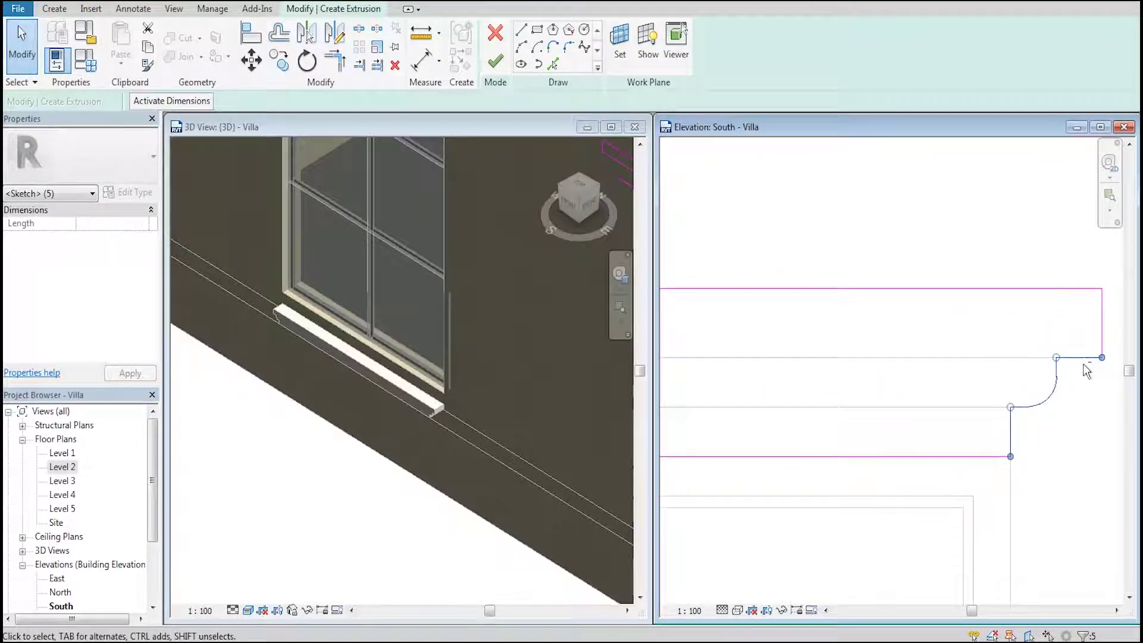
scroll(1083, 383, down, 4)
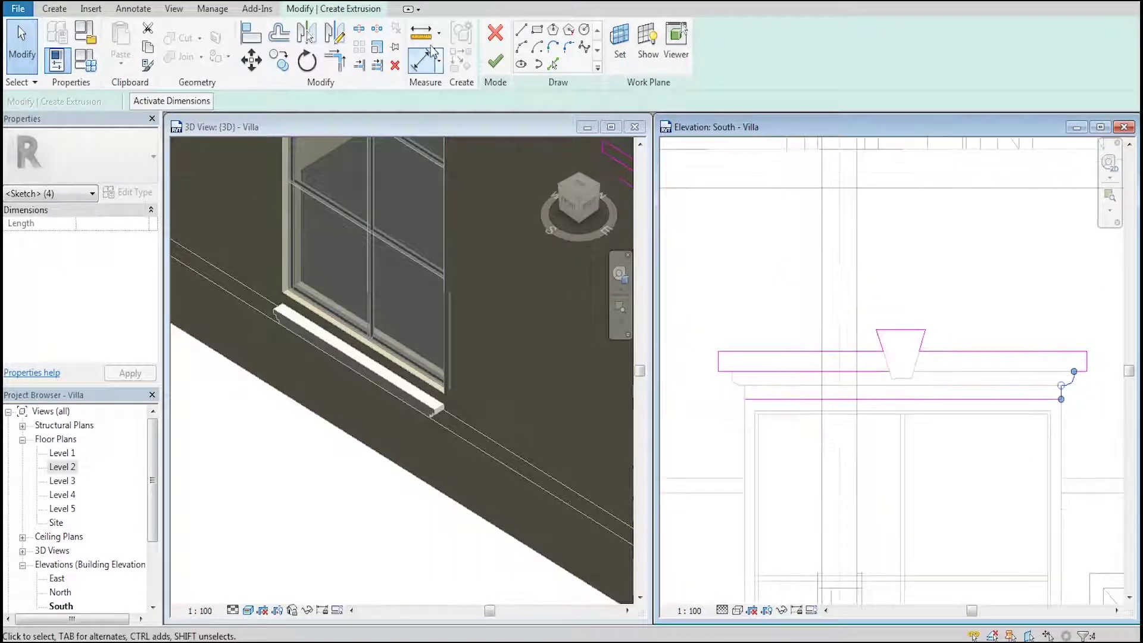
Mirror a copy of the corner lines to the left about the keystone's midpoint.
click(336, 34)
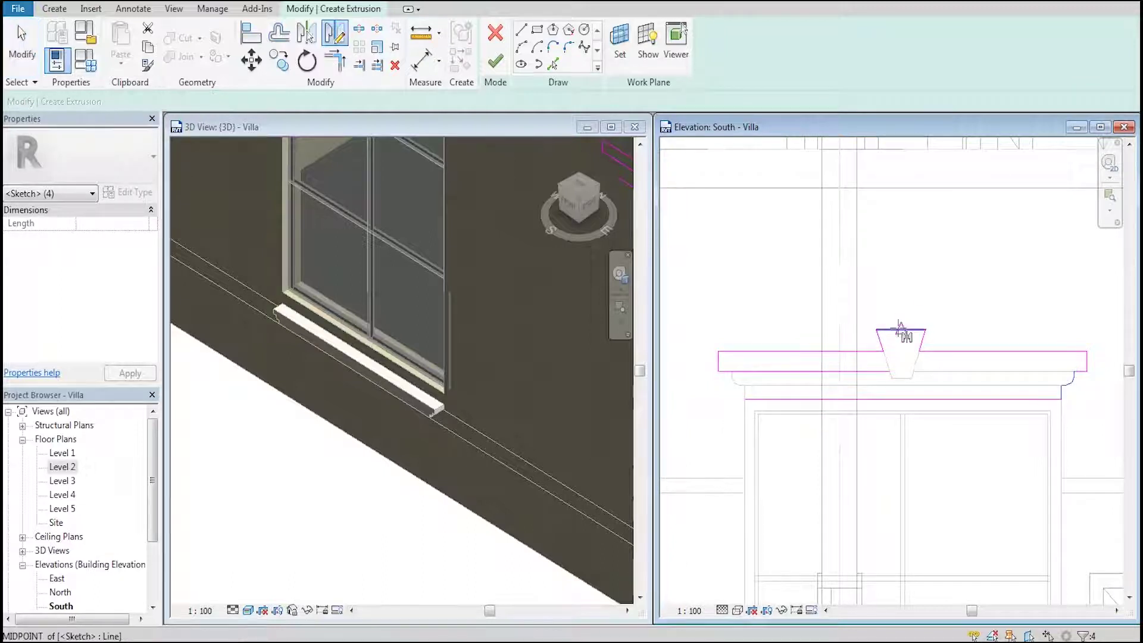
click(900, 328)
click(900, 259)
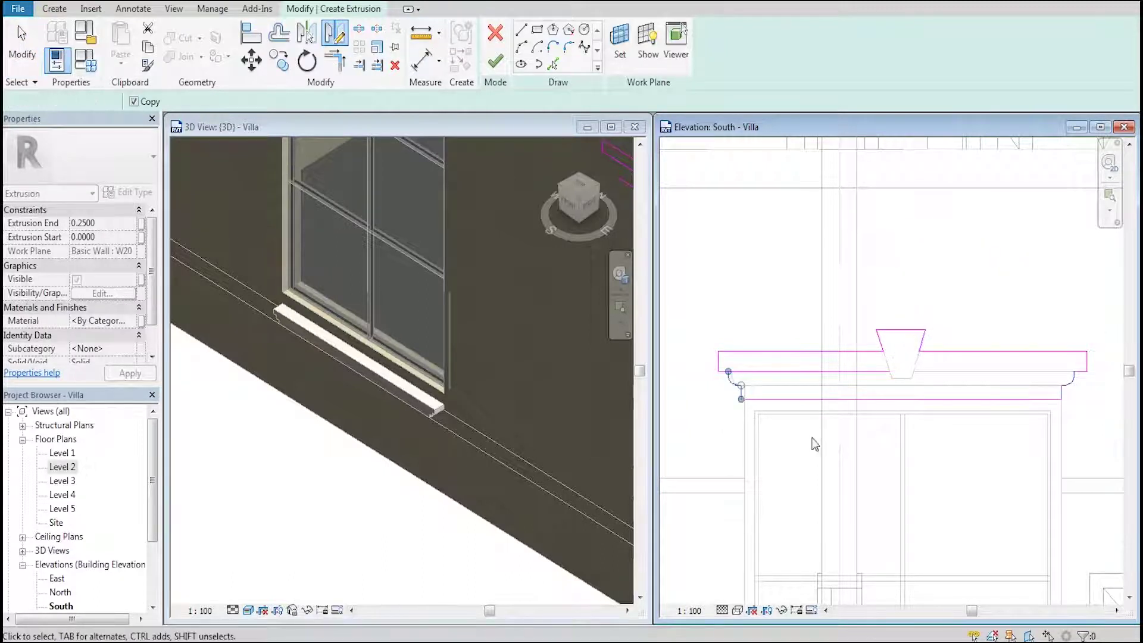
scroll(709, 419, up, 2)
scroll(742, 247, up, 2)
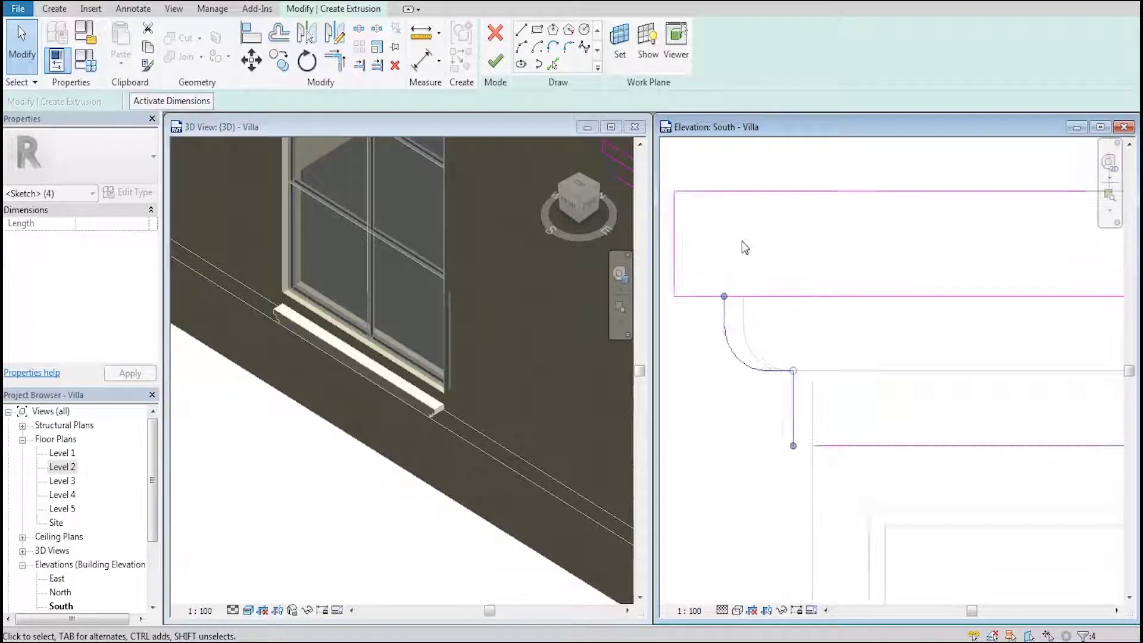
scroll(742, 248, up, 2)
Move the mirrored corner against the cornice profile.
click(251, 60)
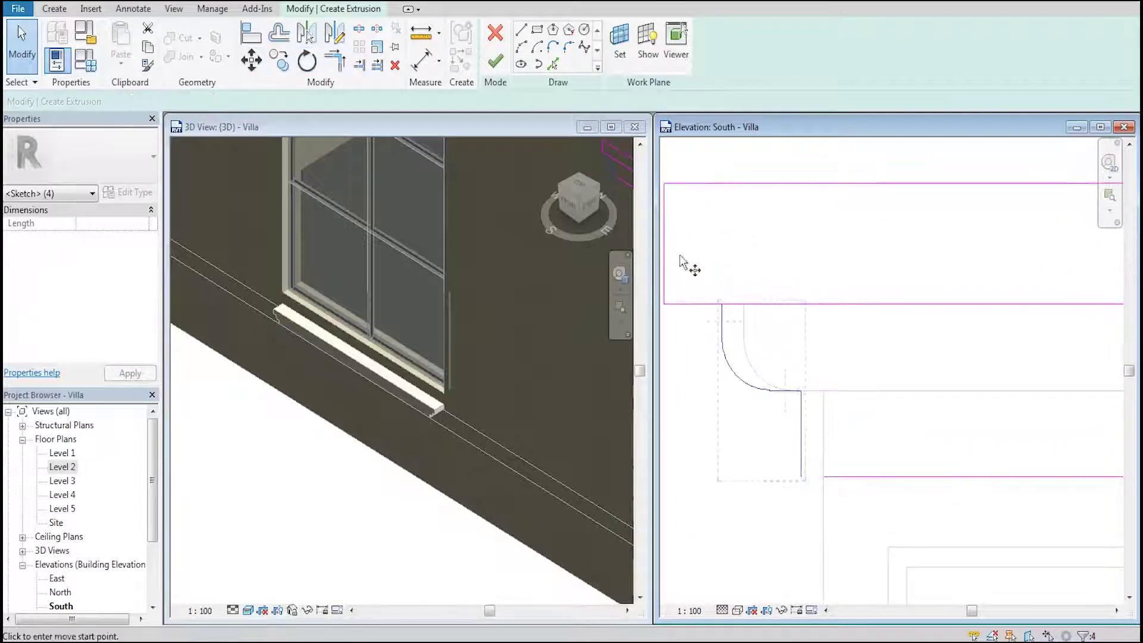
click(721, 304)
click(744, 305)
click(802, 251)
scroll(802, 251, down, 2)
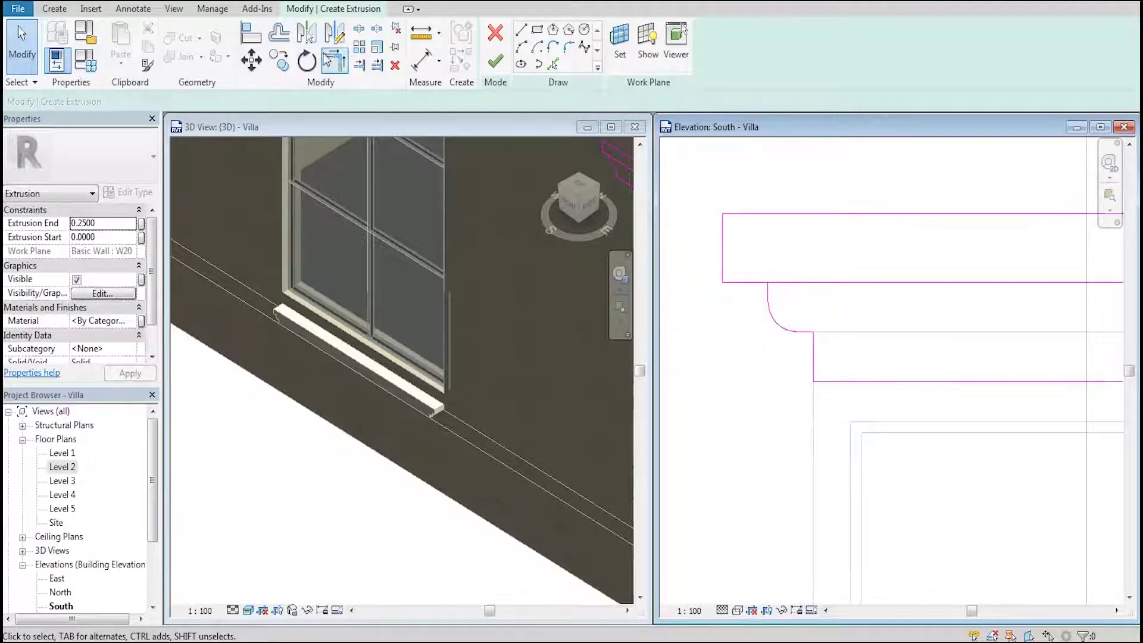
Trim the left corner lines so the profile closes.
click(749, 283)
click(768, 306)
scroll(755, 305, down, 3)
scroll(755, 305, down, 2)
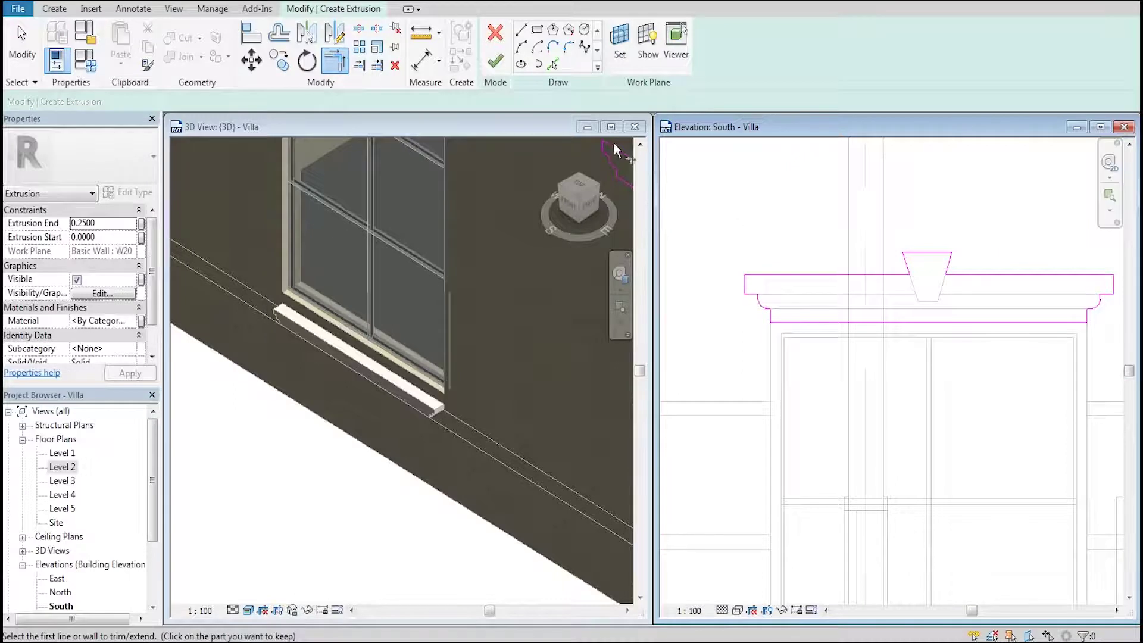
Finish the cornice sketch as an extrusion with Extrusion End 0.1.
click(495, 61)
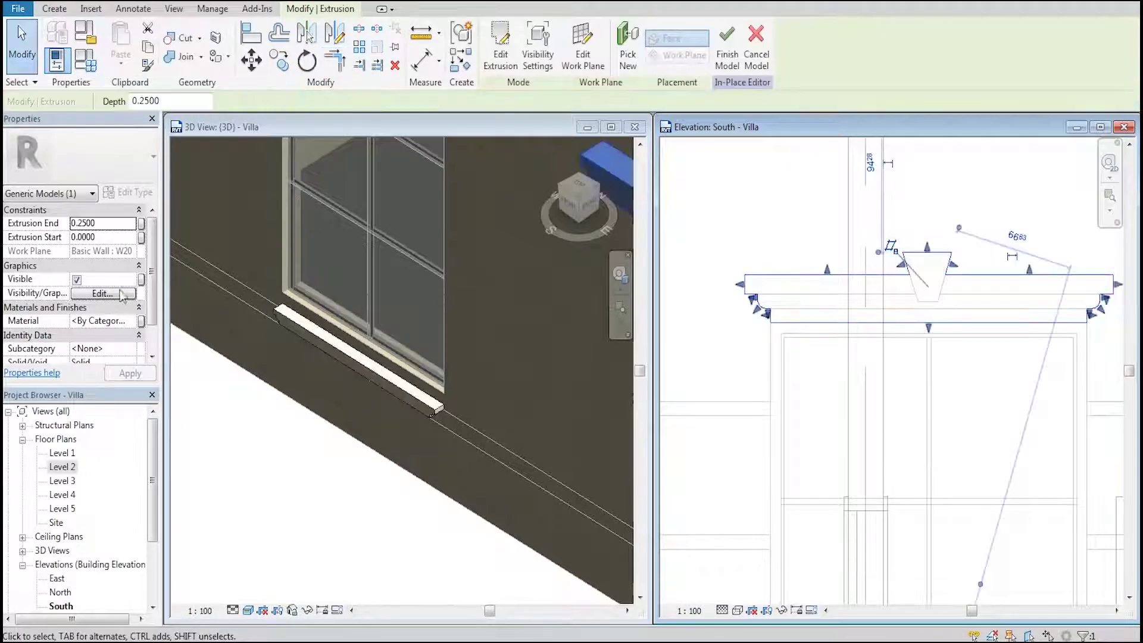
click(116, 228)
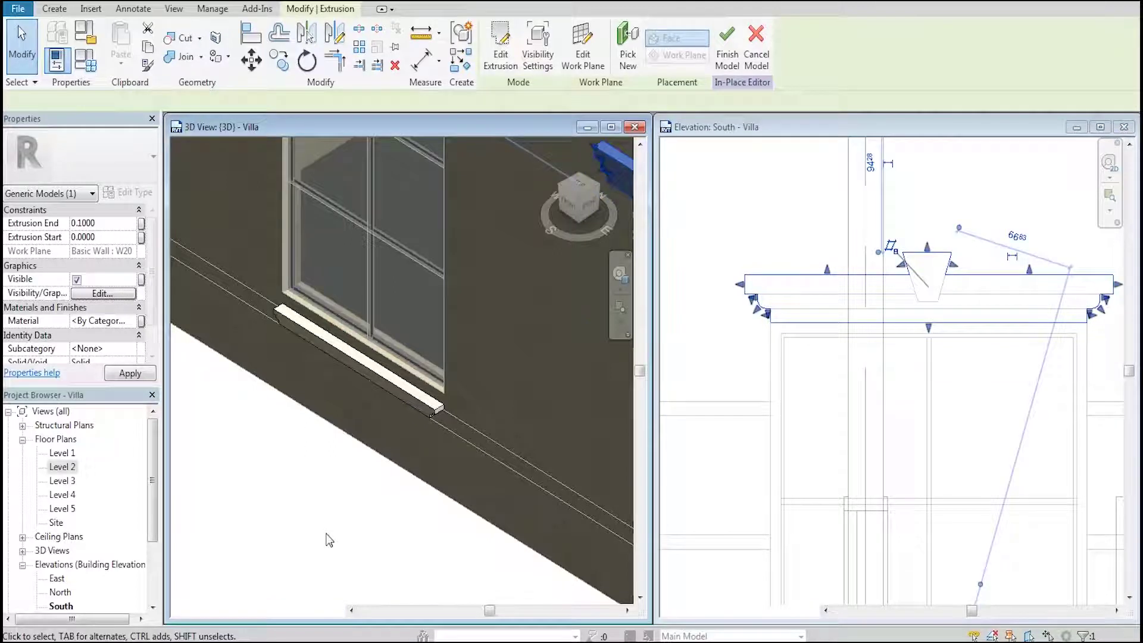
scroll(310, 530, down, 3)
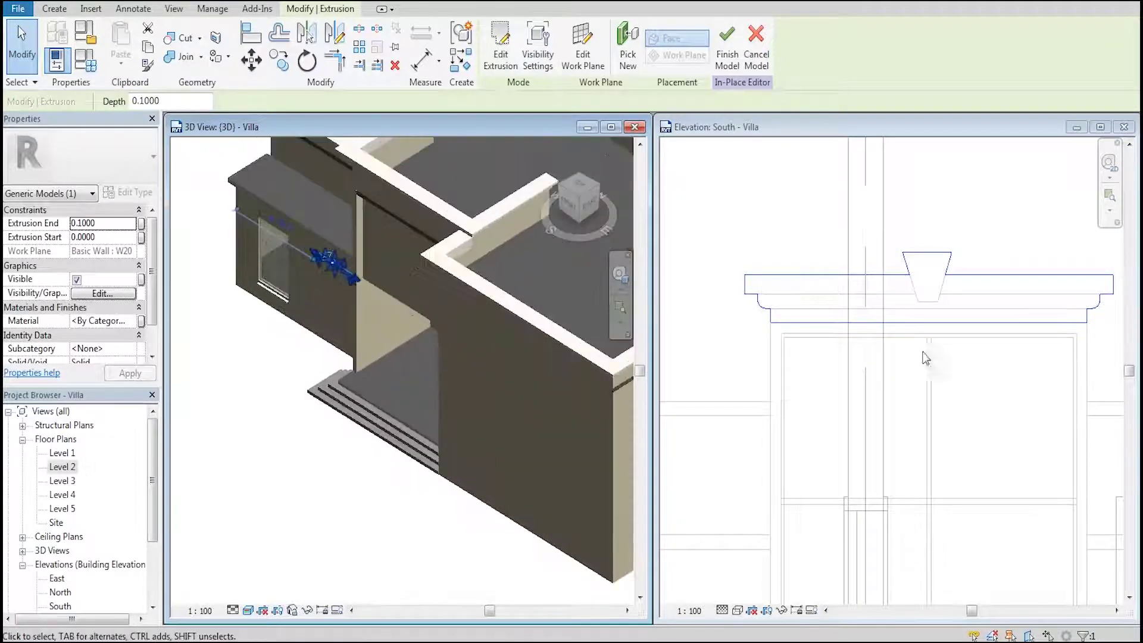
Move the cornice above the left Level 2 window in the South elevation.
click(954, 410)
scroll(883, 279, down, 3)
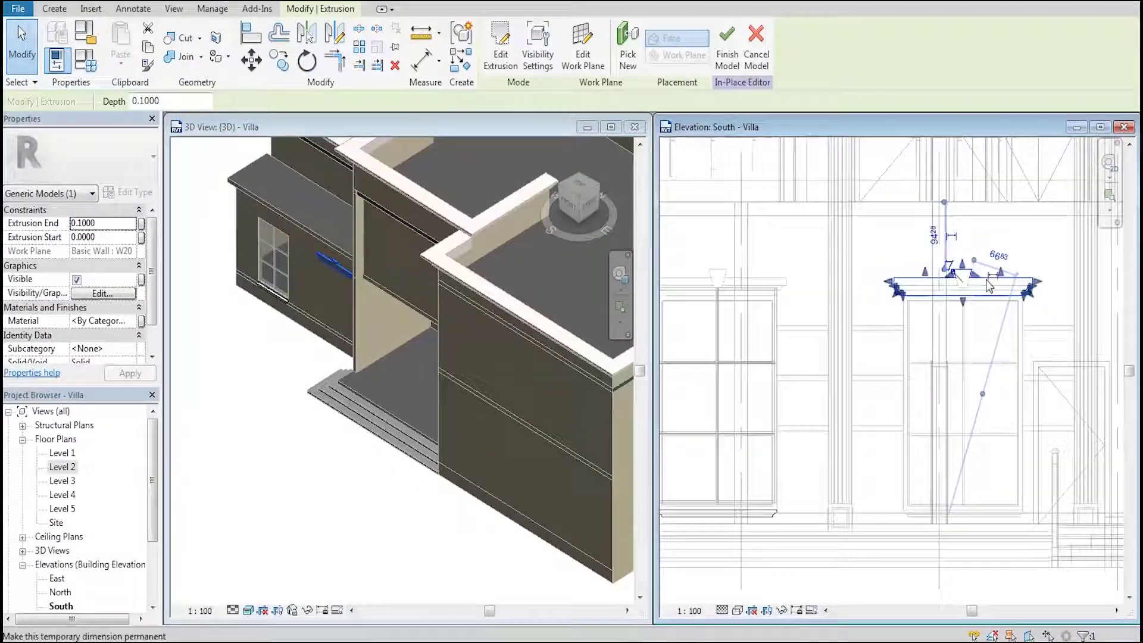
click(282, 63)
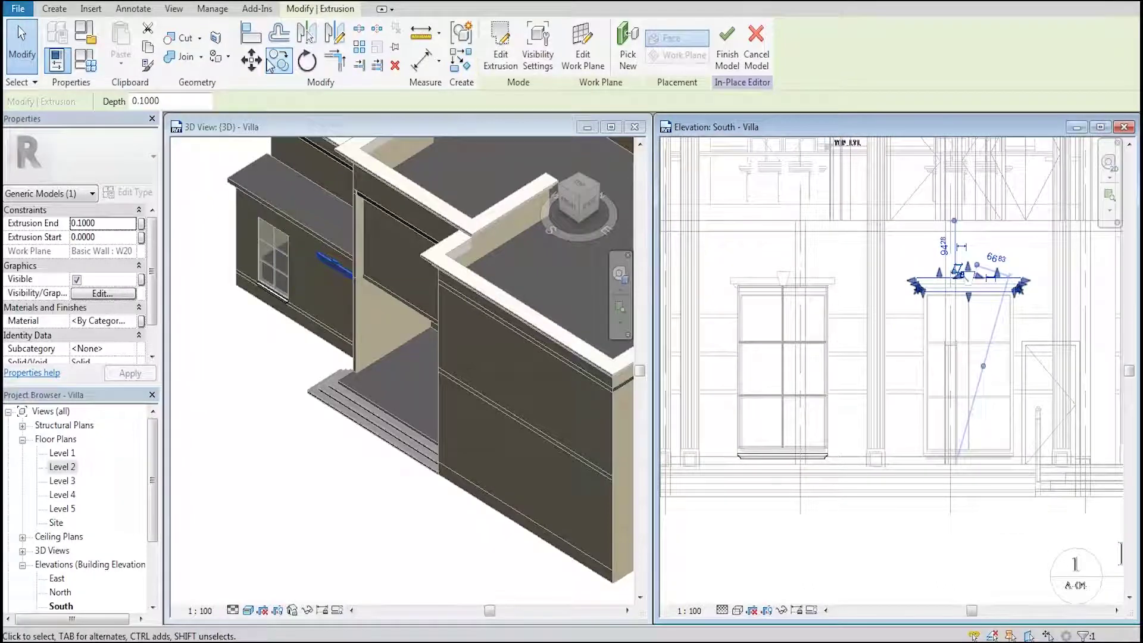
scroll(1035, 295, up, 2)
scroll(1030, 292, up, 1)
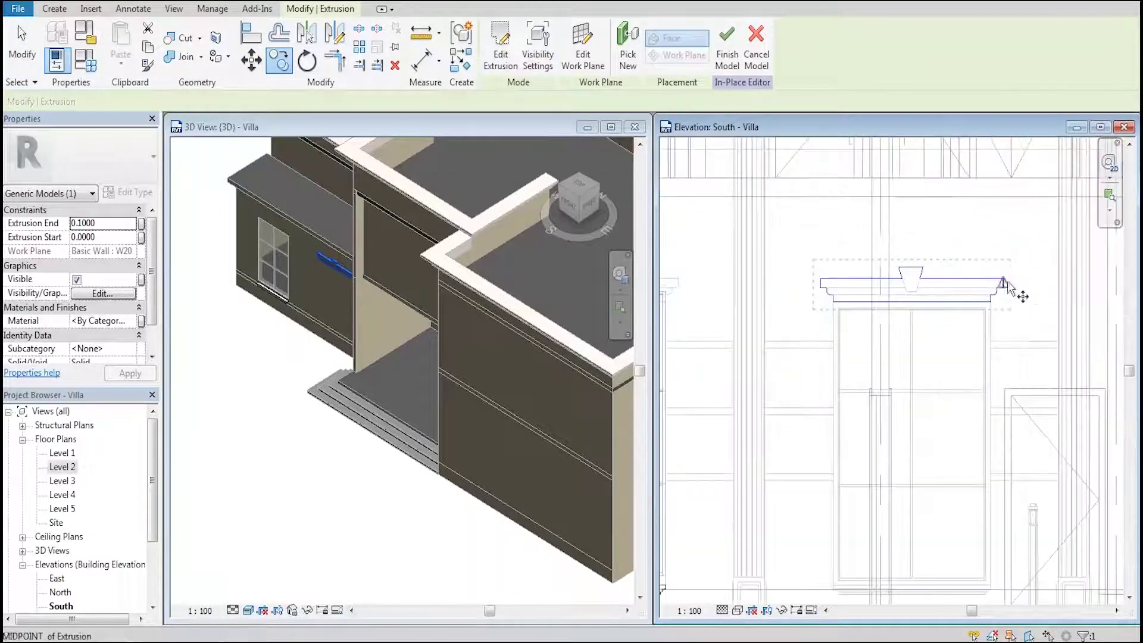
key(m)
key(v)
click(1005, 298)
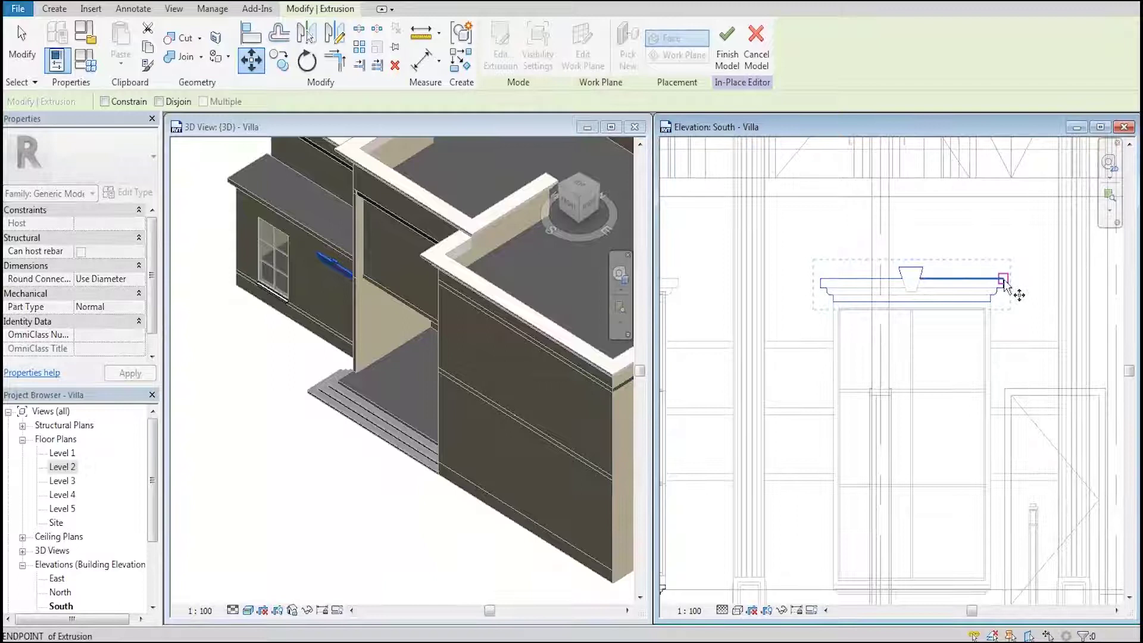
middle_drag(700, 297, 901, 292)
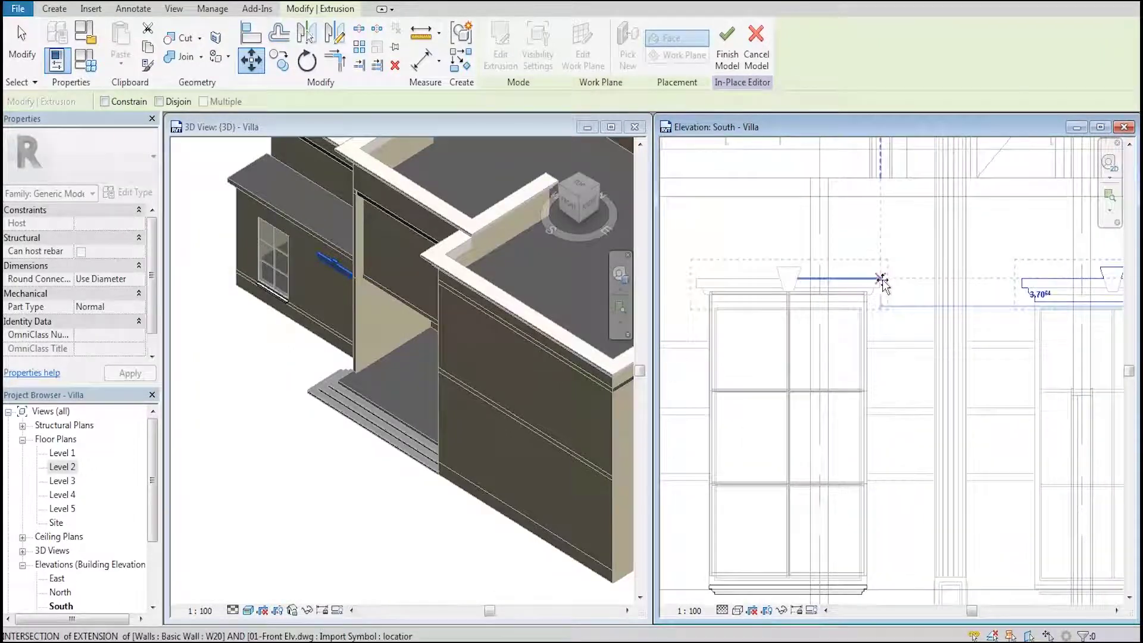
click(698, 282)
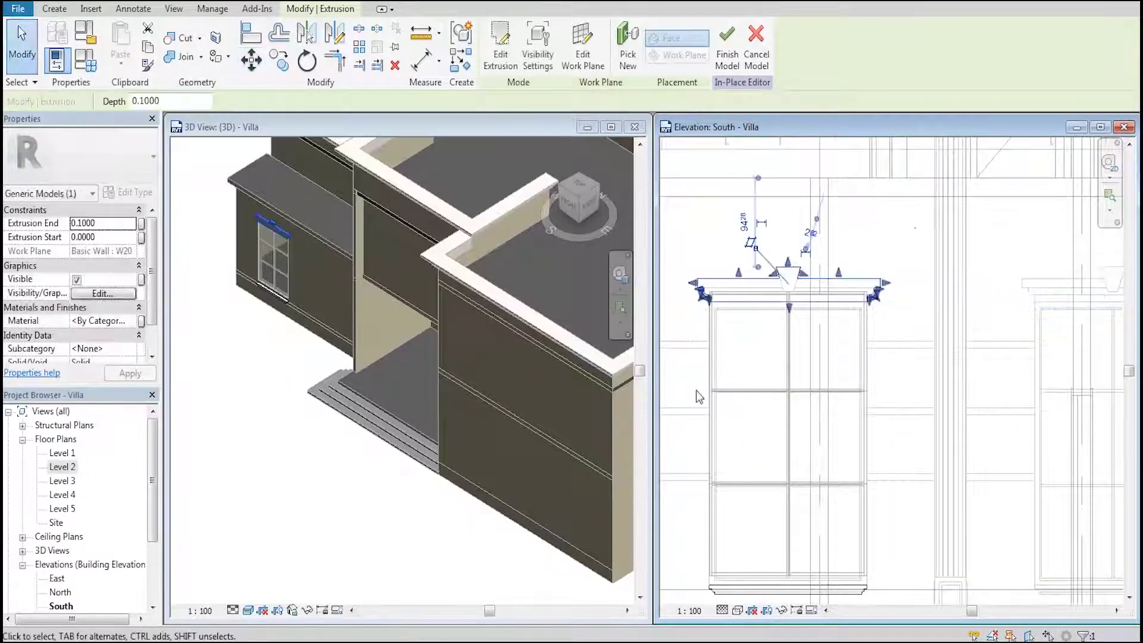
click(402, 525)
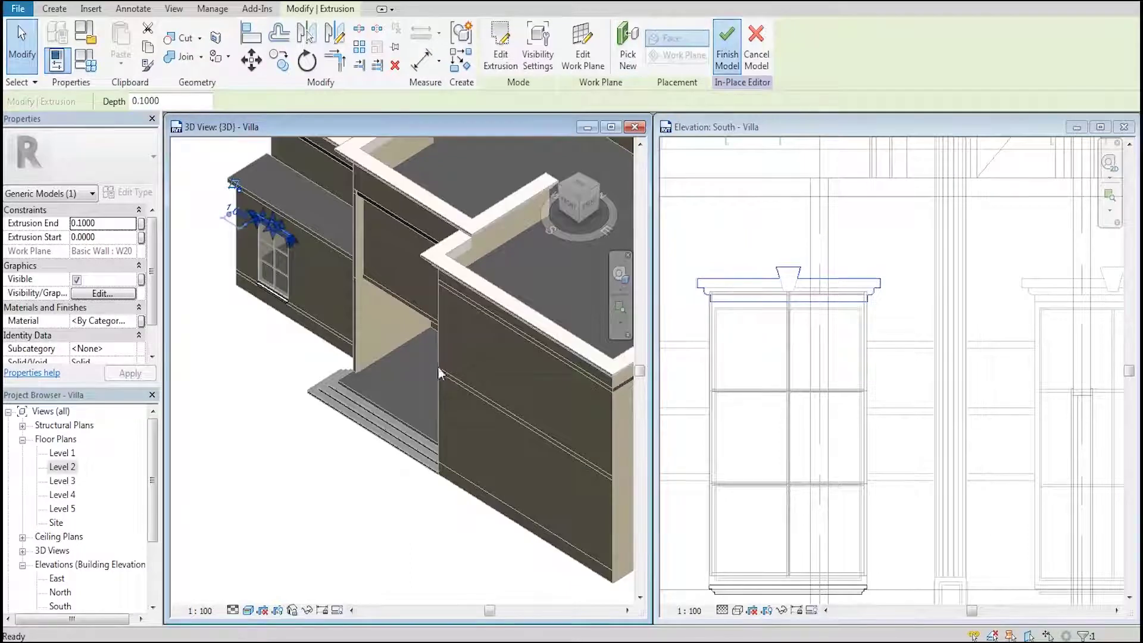
Open the Level 2 plan and window-select the first W1B window with its sill and cornice.
scroll(256, 279, up, 2)
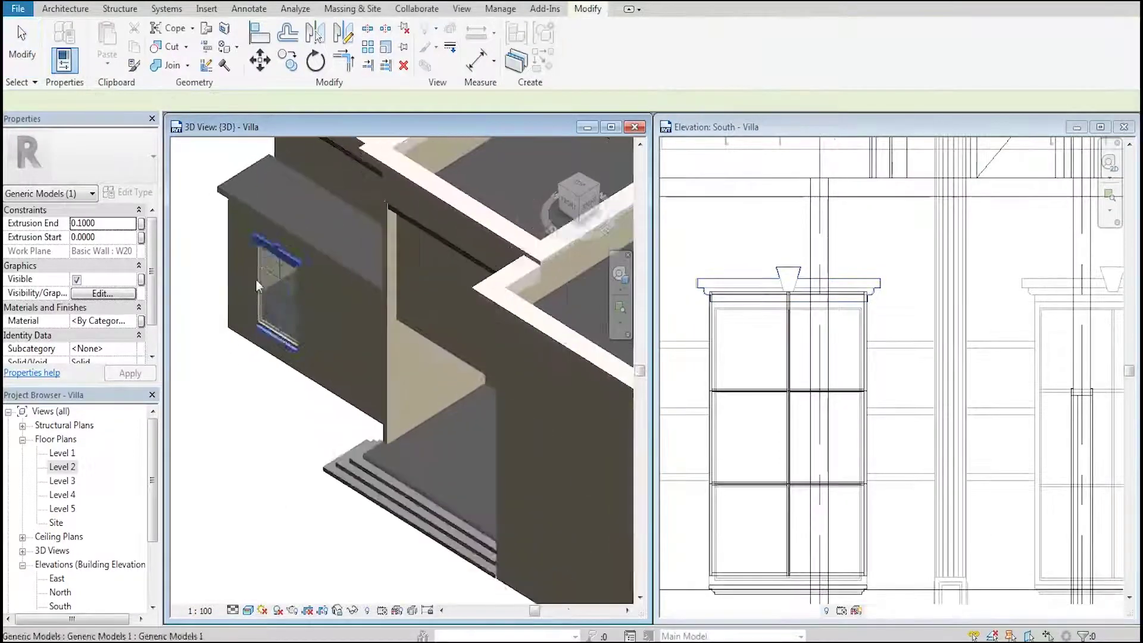
scroll(253, 448, up, 2)
scroll(254, 457, up, 2)
click(254, 457)
scroll(254, 457, down, 3)
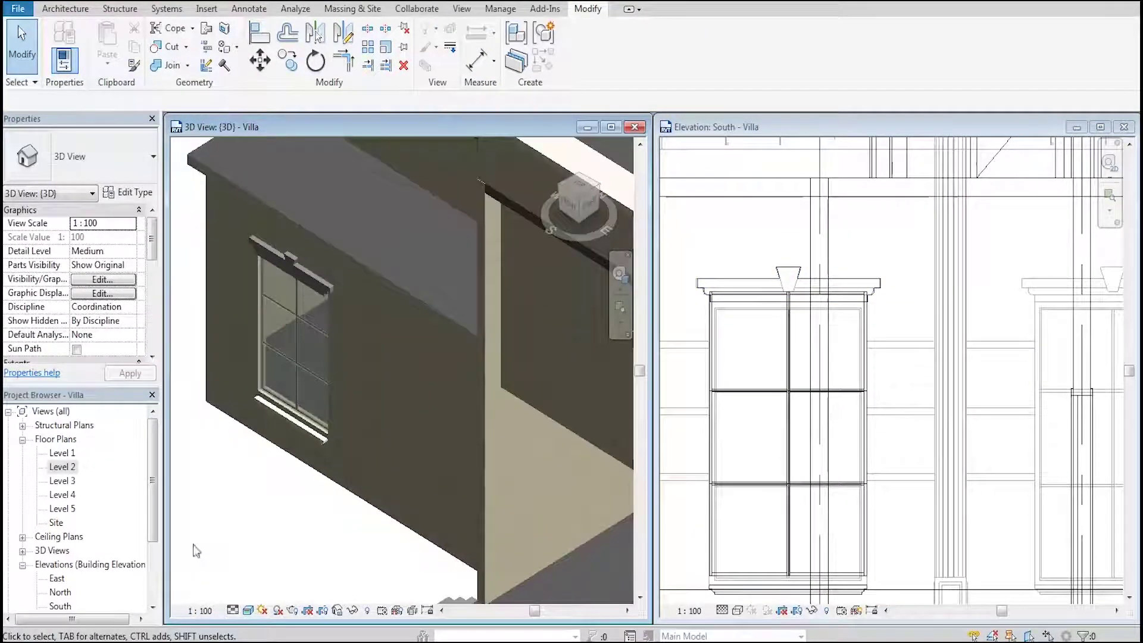
double_click(66, 468)
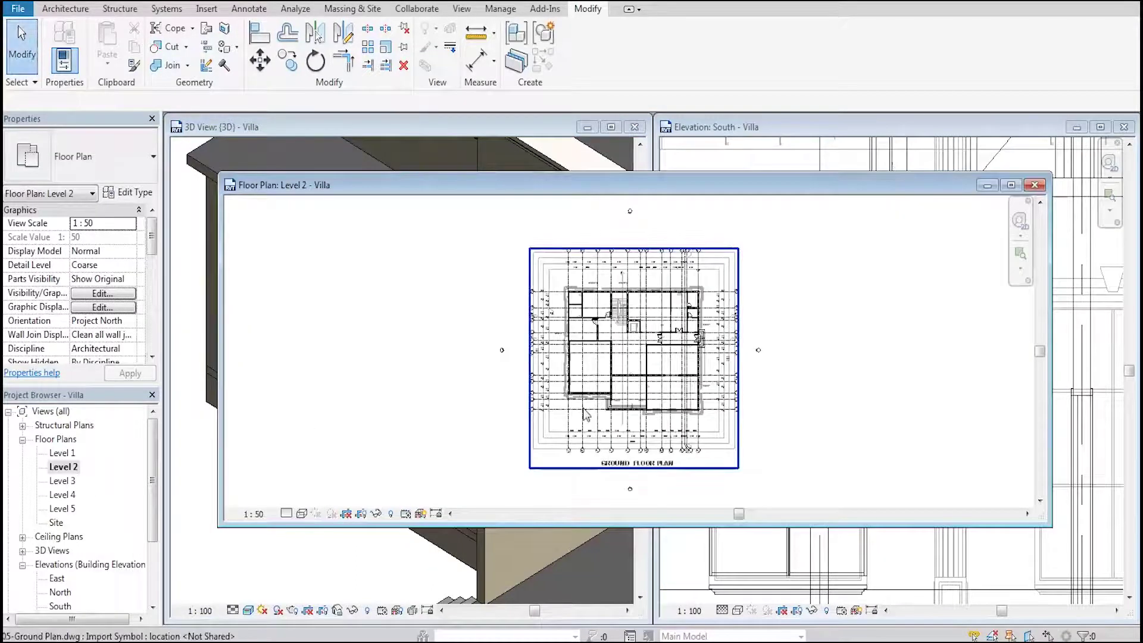
scroll(601, 372, up, 1)
scroll(601, 373, up, 2)
scroll(385, 301, up, 1)
scroll(375, 286, up, 1)
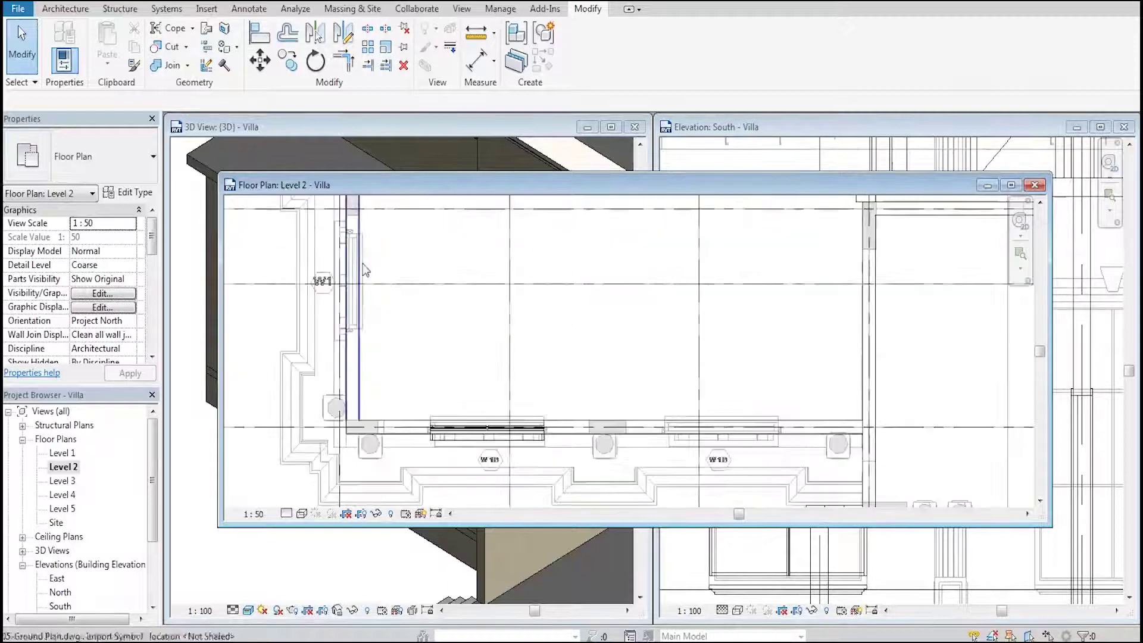
scroll(365, 269, up, 1)
scroll(357, 268, down, 2)
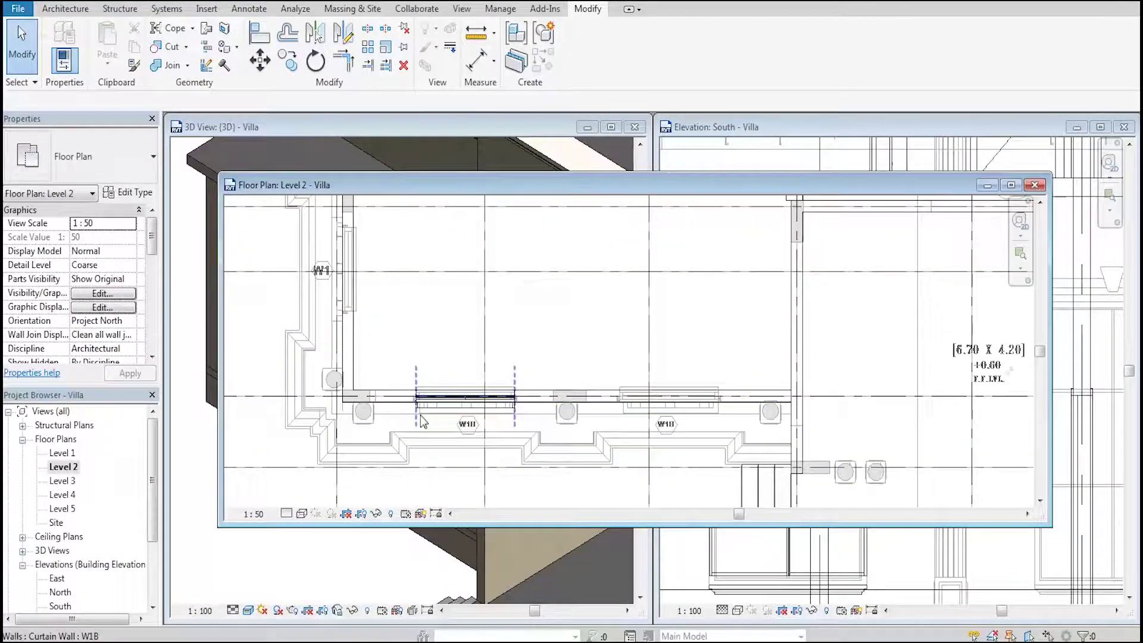
scroll(420, 415, up, 1)
scroll(348, 488, down, 2)
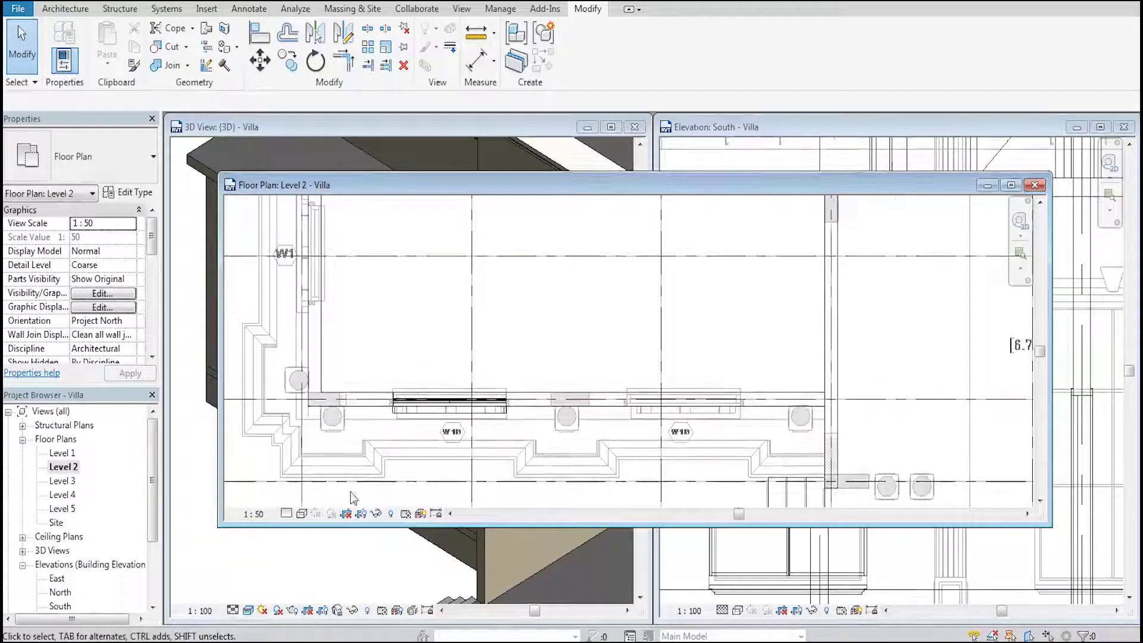
drag(348, 491, 534, 345)
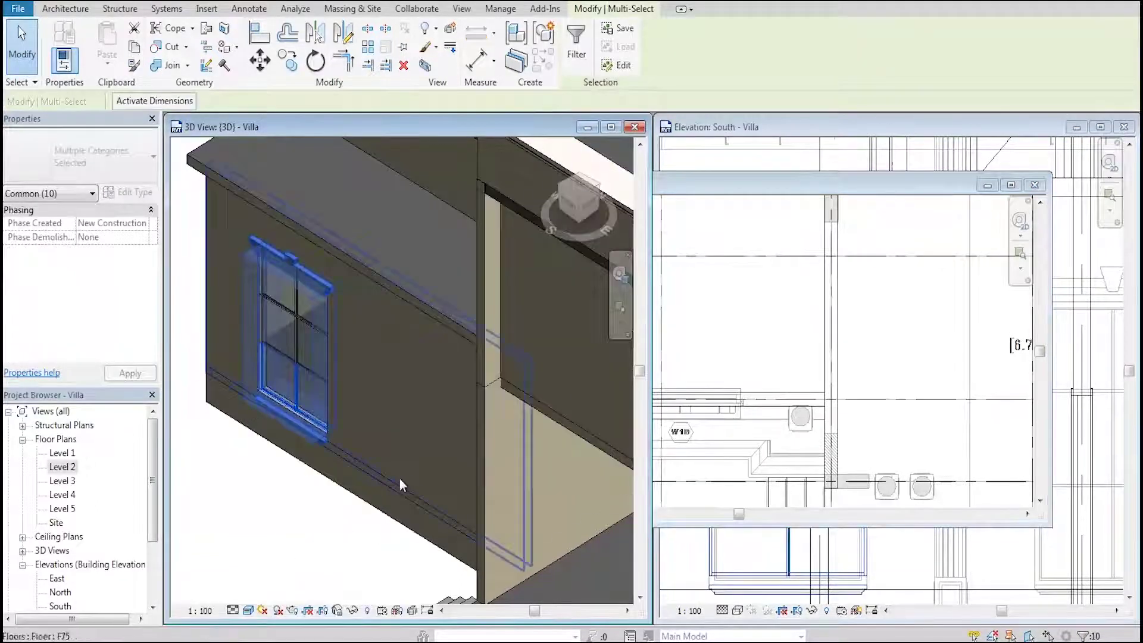
Copy the window, sill and cornice from the wall corner to the second W1B opening.
key(ctrl+Tab)
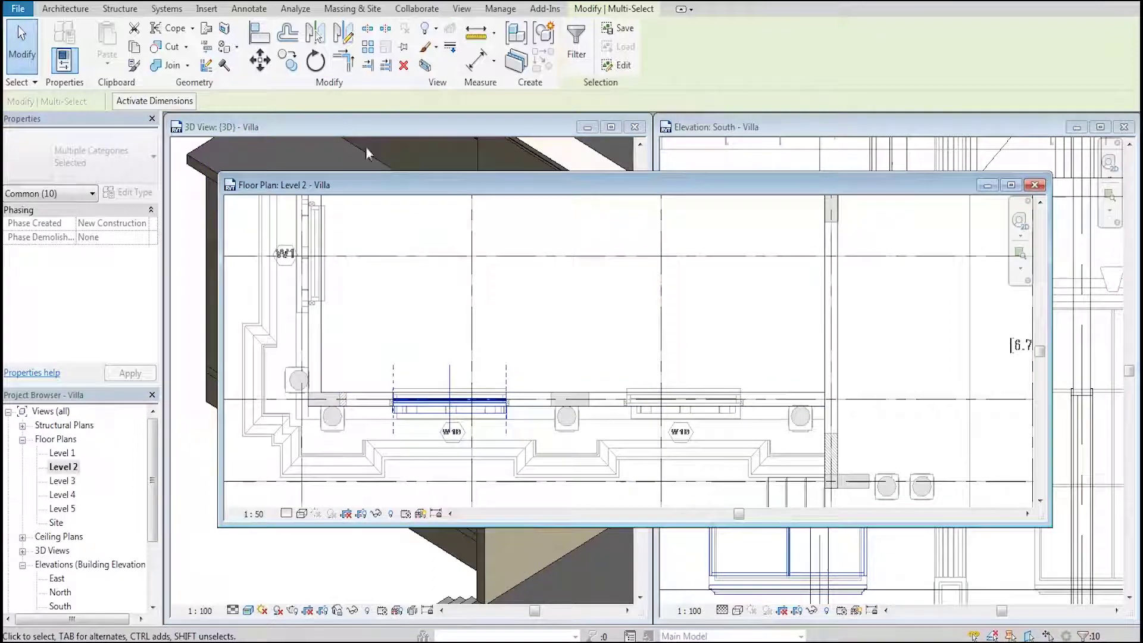
click(292, 60)
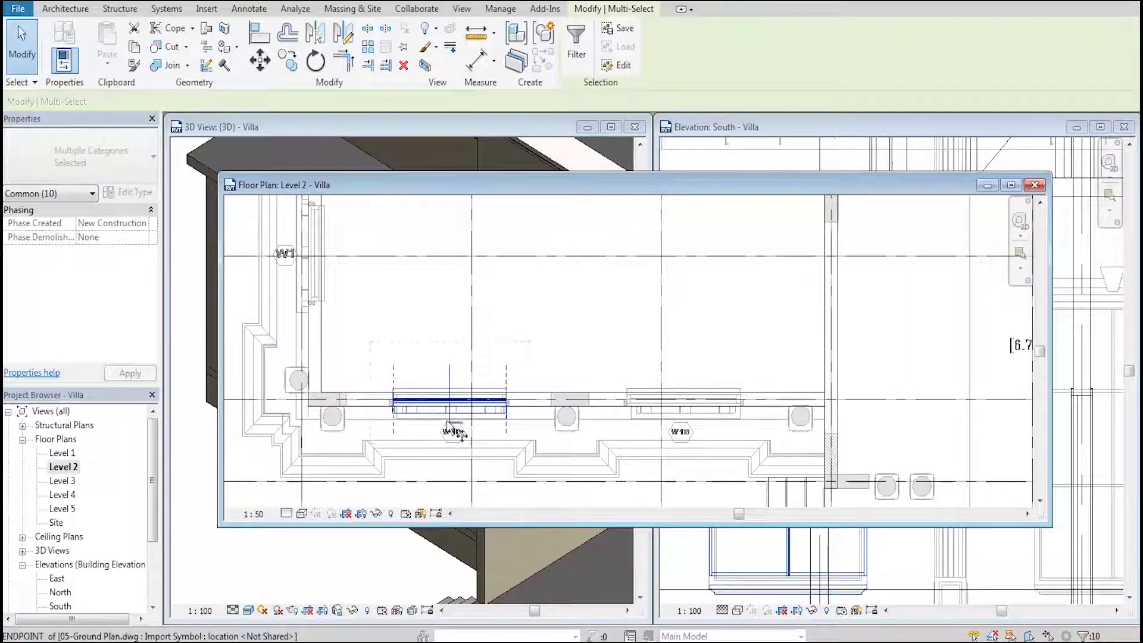
scroll(453, 430, up, 4)
scroll(417, 417, up, 2)
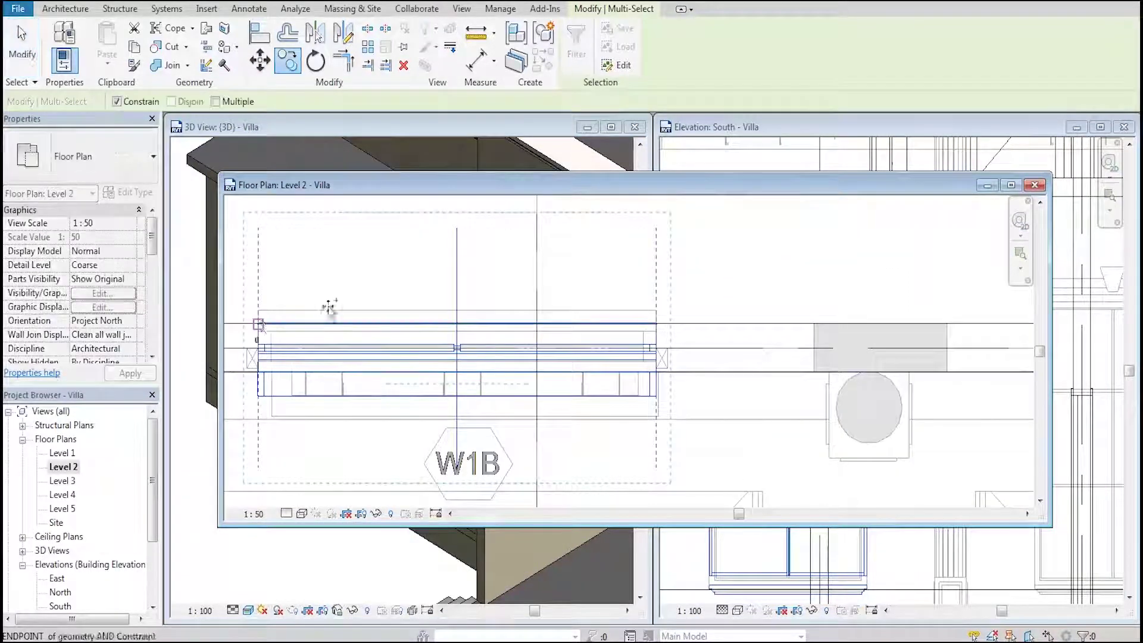
click(258, 324)
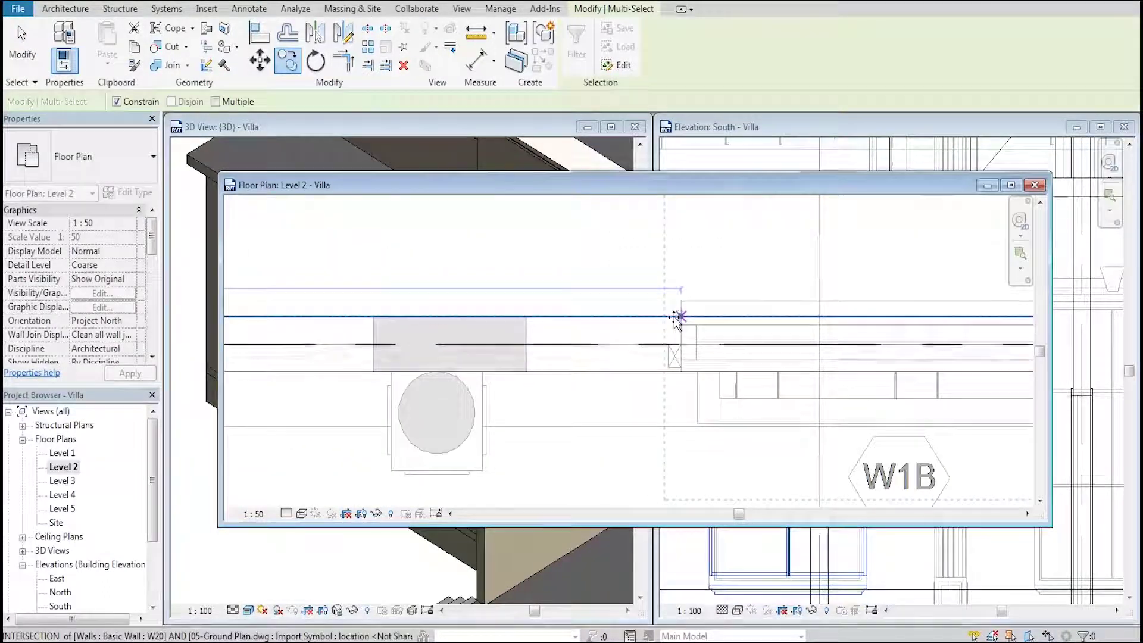
click(678, 317)
Close the Level 2 plan and orbit the 3D view to check both windows.
click(1034, 185)
click(18, 26)
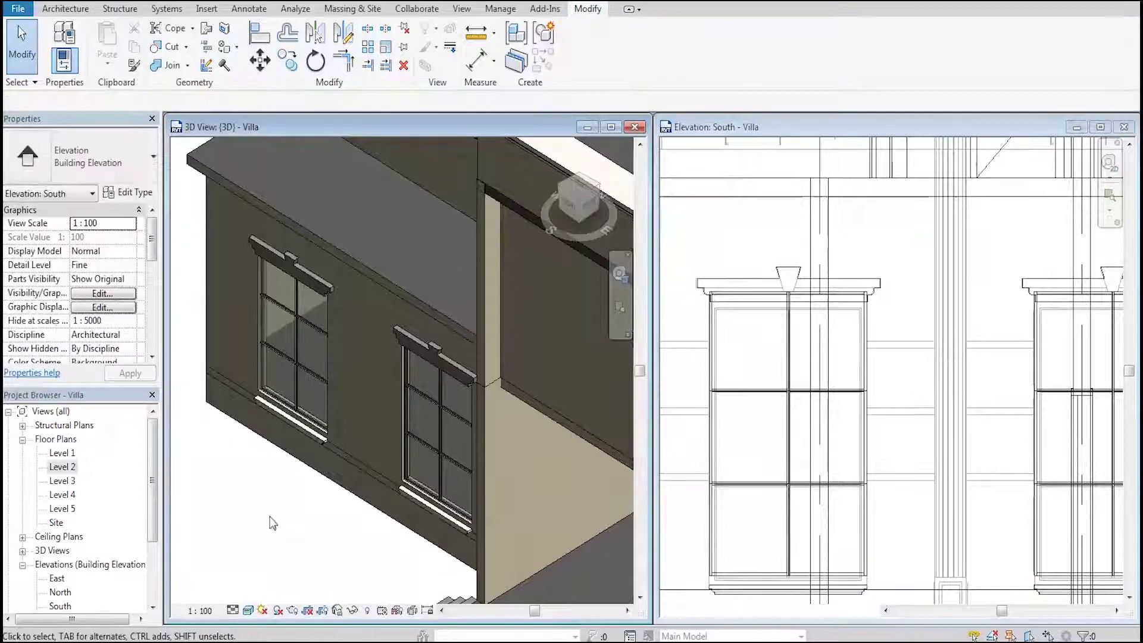
shift+middle_drag(268, 517, 225, 324)
scroll(224, 324, down, 2)
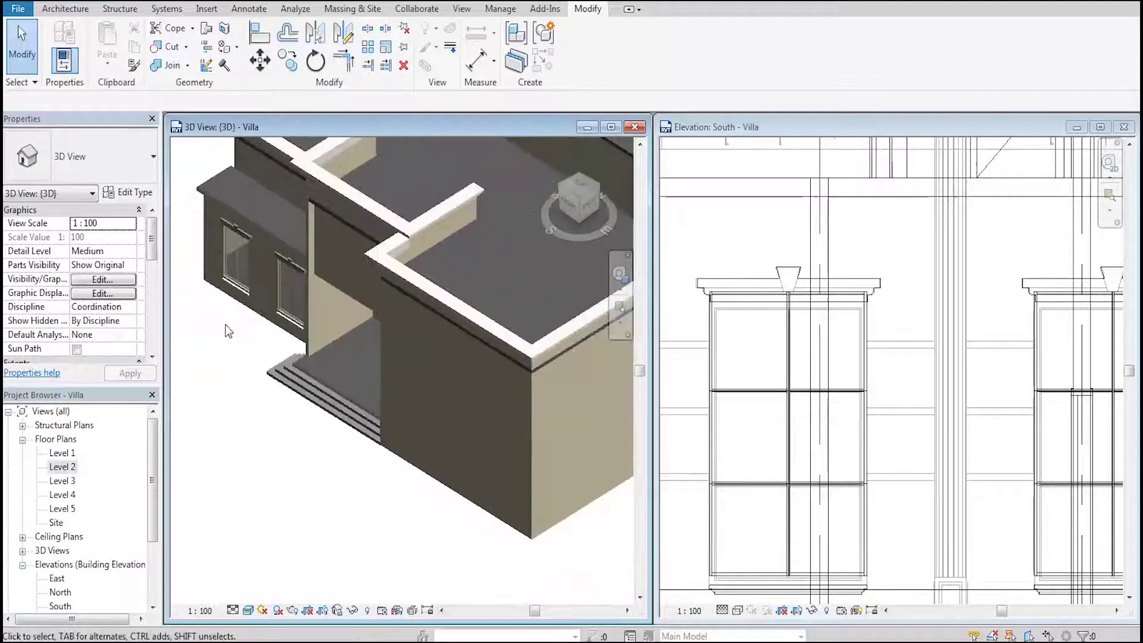
scroll(224, 323, down, 2)
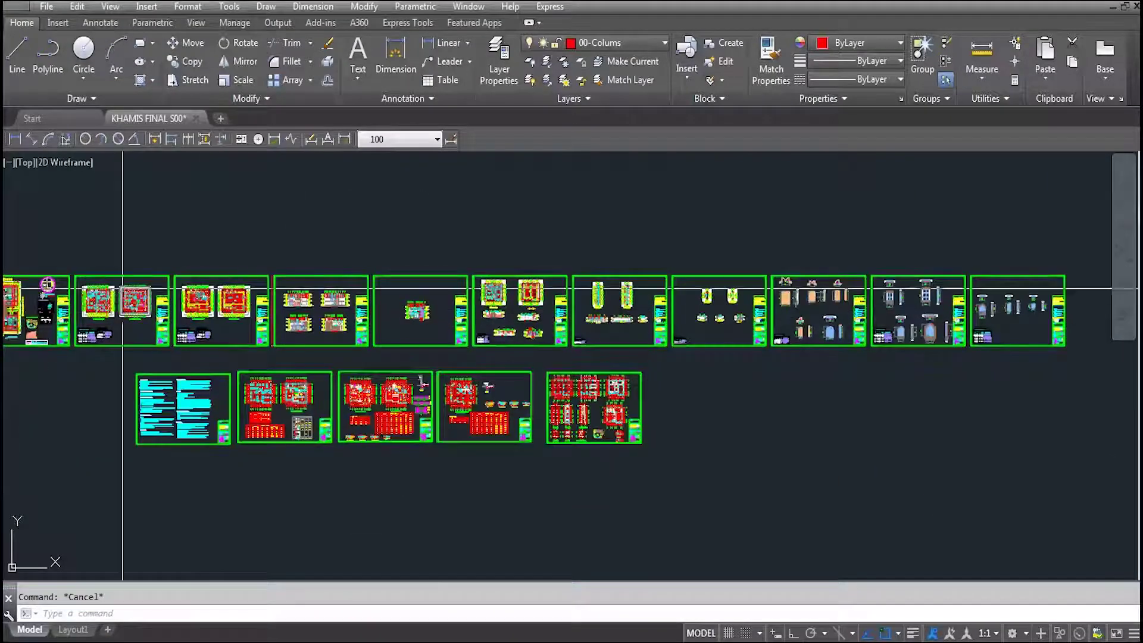
Zoom and pan AutoCAD to the schedule listing W1B at 1.80 × 3.00, sill 0.30.
scroll(57, 320, up, 1)
scroll(435, 292, up, 2)
scroll(449, 296, up, 1)
scroll(449, 328, up, 1)
scroll(448, 369, up, 1)
scroll(448, 417, up, 1)
scroll(448, 416, up, 2)
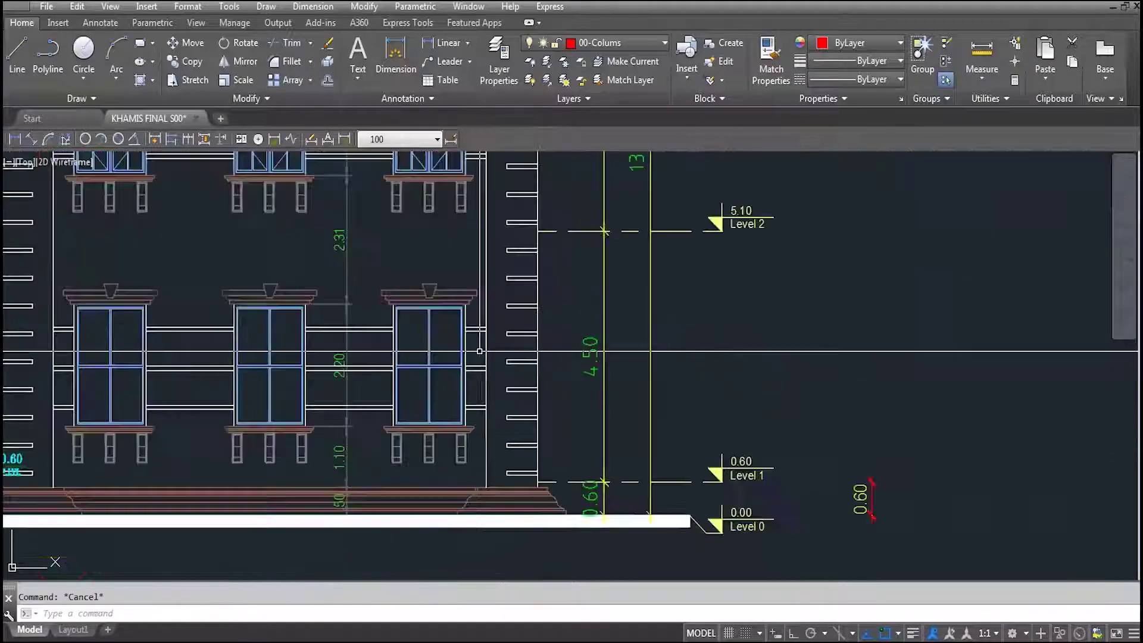
scroll(416, 429, down, 5)
scroll(415, 430, down, 3)
middle_drag(288, 459, 357, 334)
scroll(357, 334, up, 3)
scroll(365, 309, up, 2)
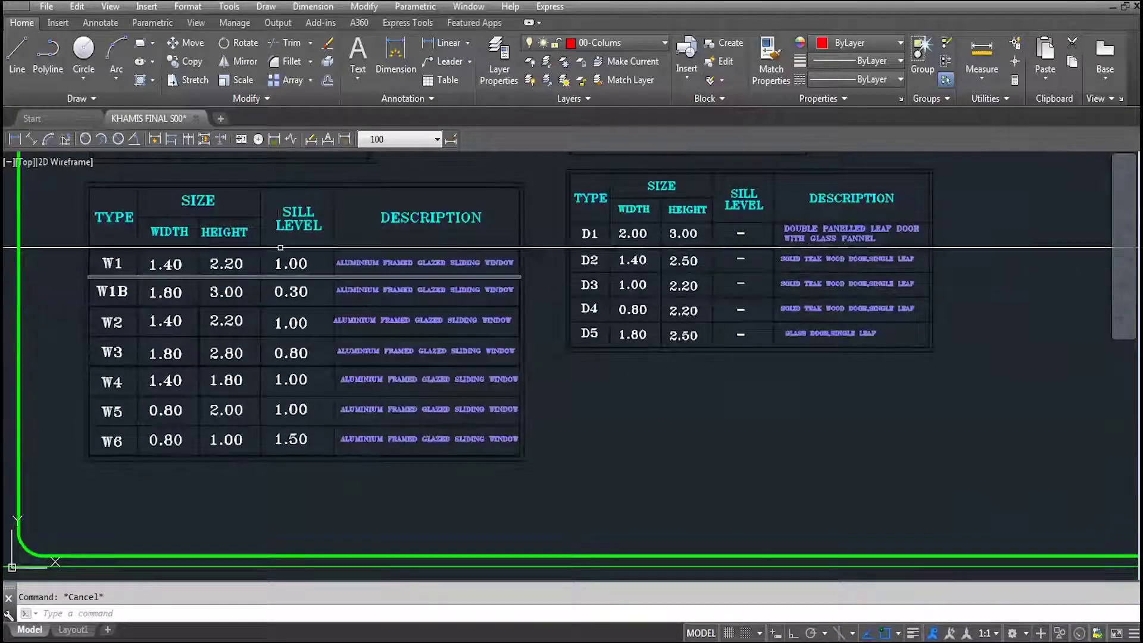